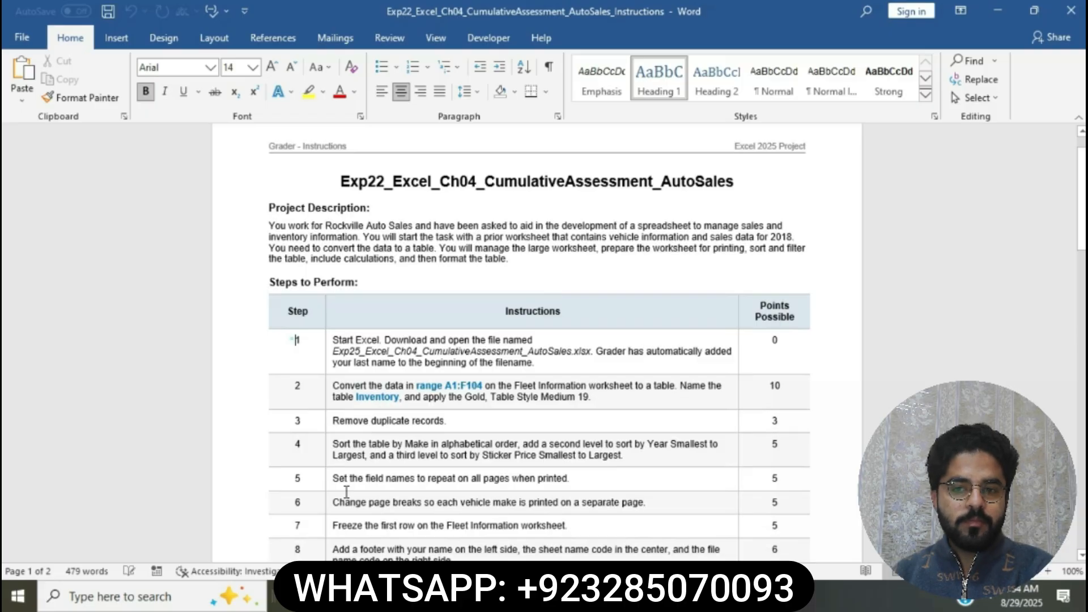
Step: Set the font size of the whole Steps to Perform table, through the Total Points row, to 12
left_click_drag(292, 339, 483, 418)
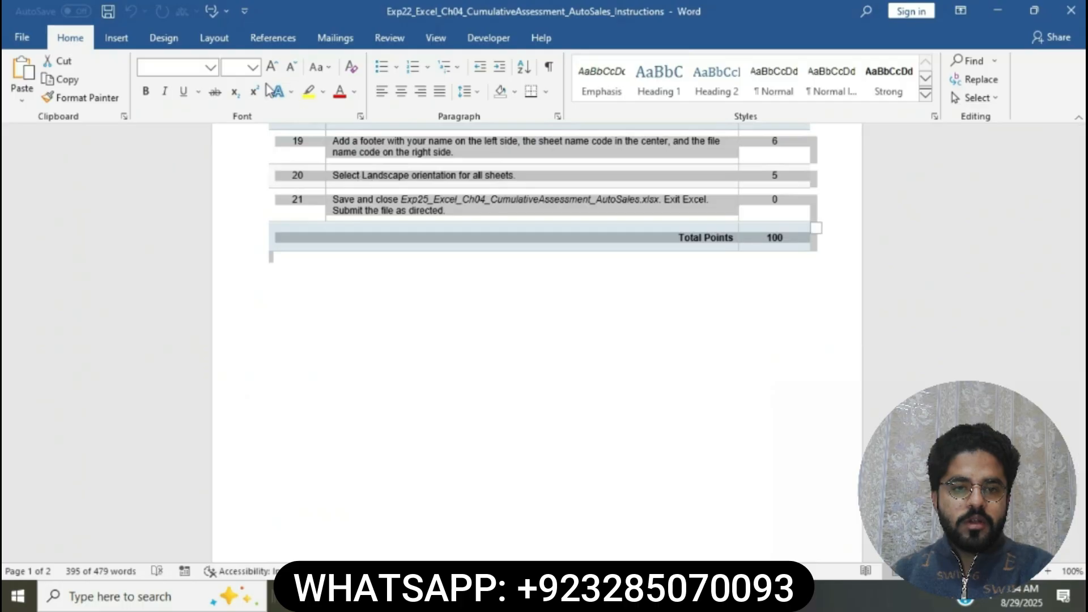
left_click(254, 68)
left_click(239, 168)
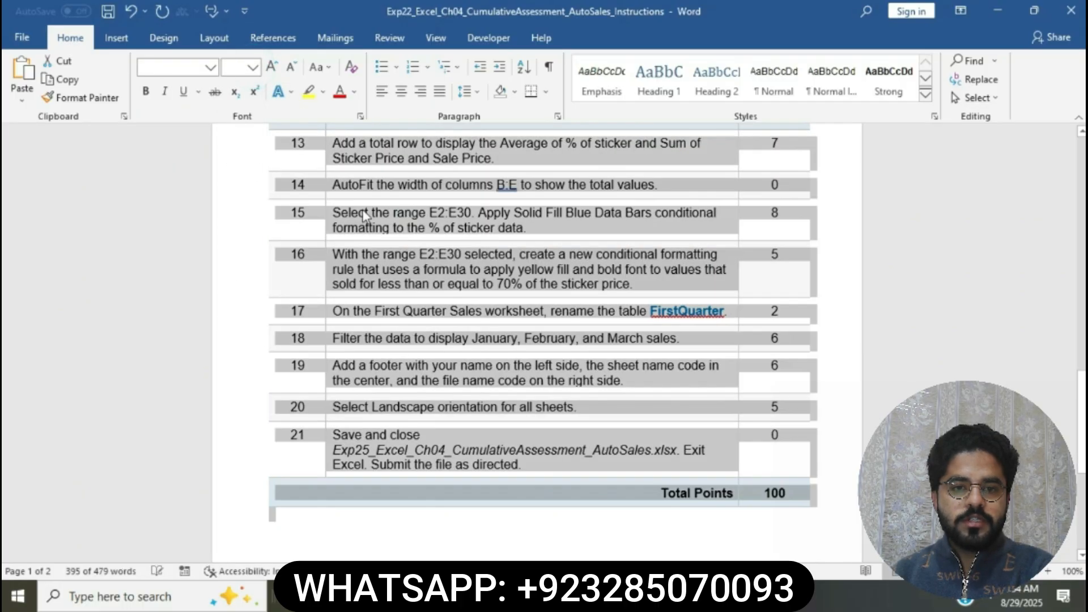
left_click(423, 253)
Step: Highlight the document title above the Project Description in yellow
scroll(421, 250, "up", 10)
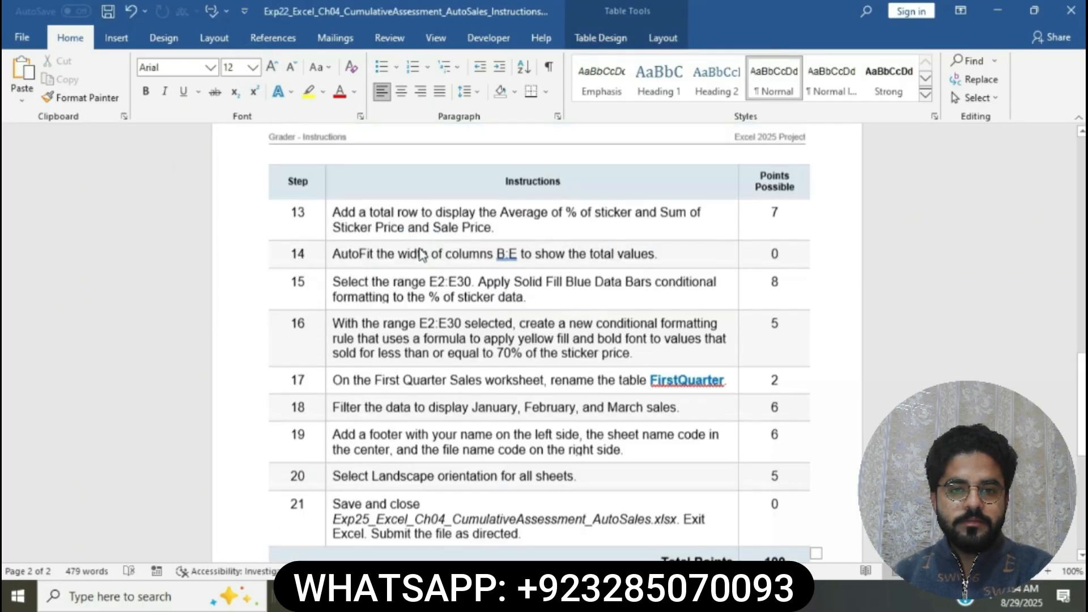
scroll(421, 250, "up", 5)
scroll(418, 245, "up", 5)
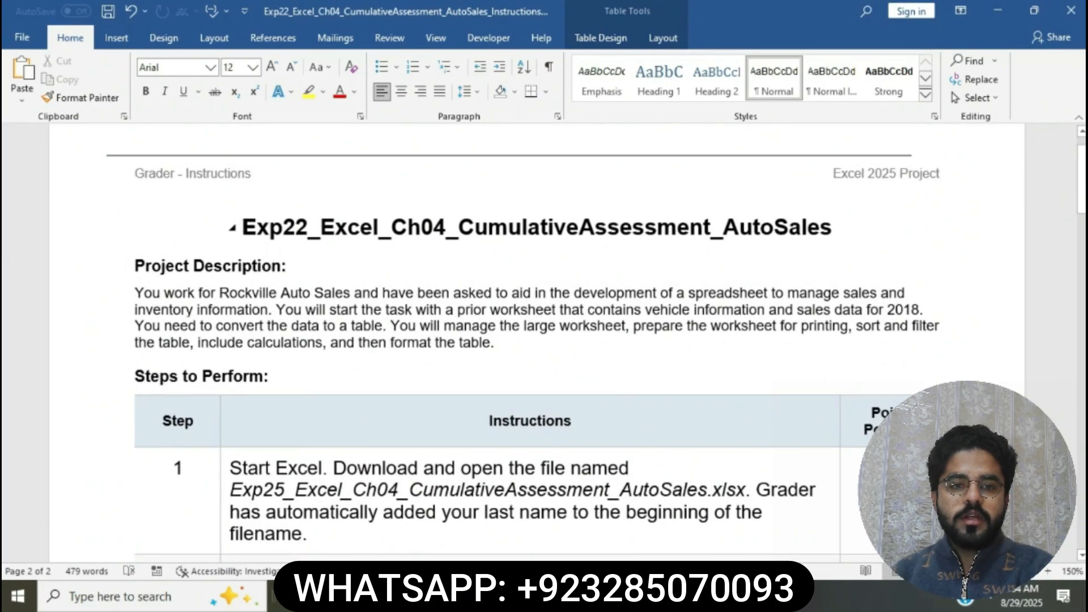
left_click_drag(240, 227, 836, 218)
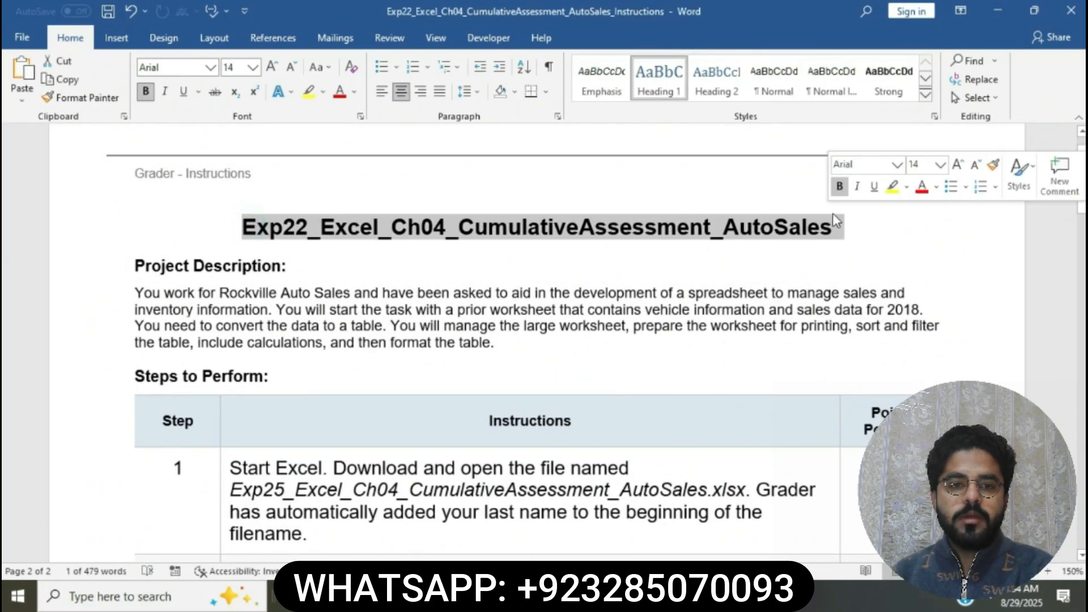
left_click(892, 187)
left_click(890, 193)
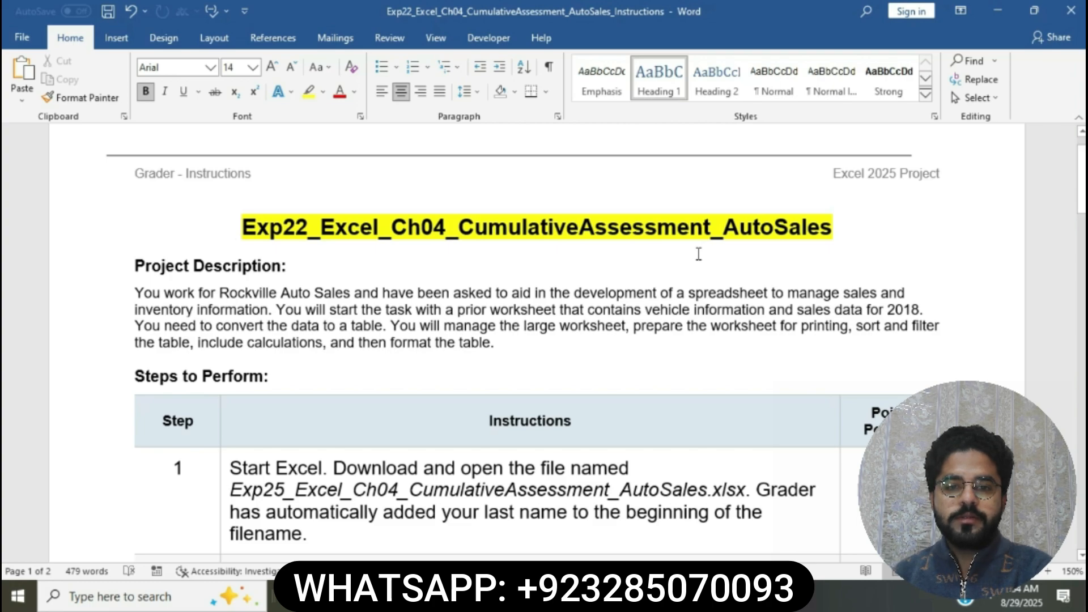
Step: Correct the document title's prefix to Exp25 so it matches the file name given in instruction 1
scroll(699, 254, "down", 5)
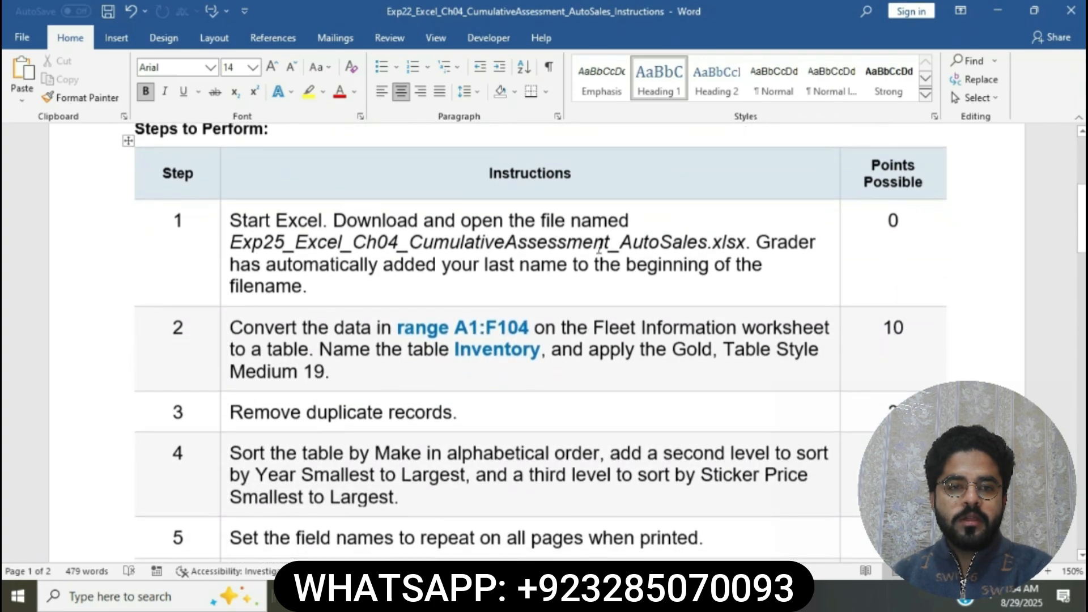
left_click(227, 224)
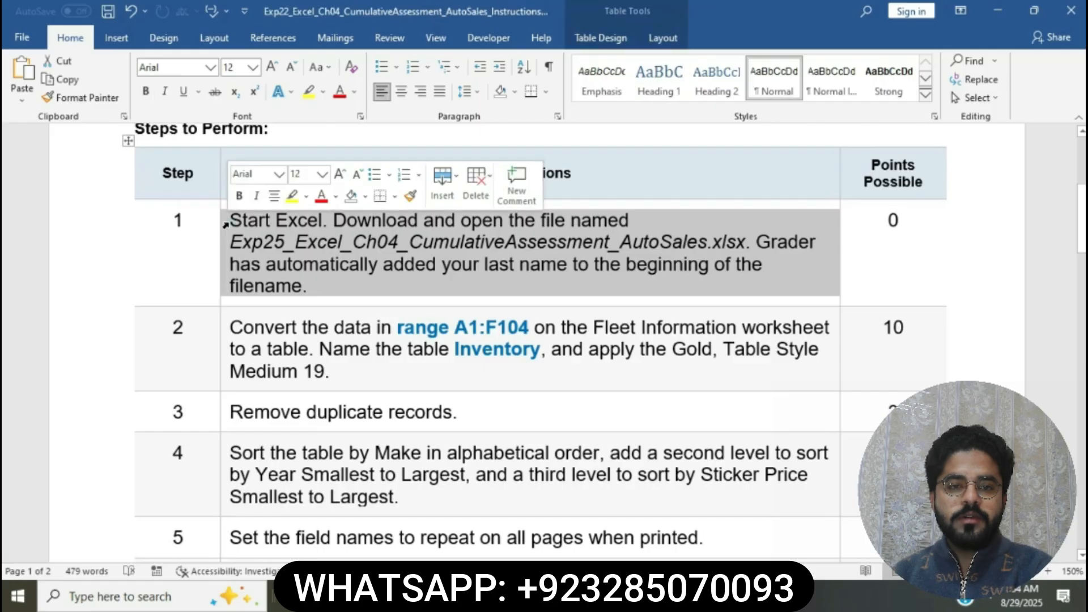
left_click(343, 244)
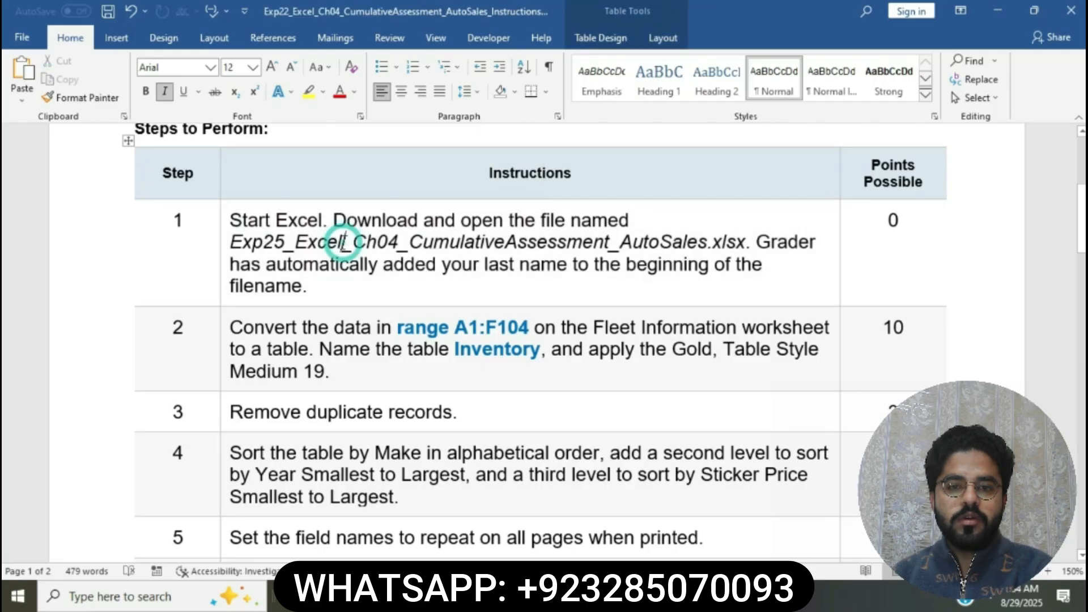
scroll(345, 245, "up", 4)
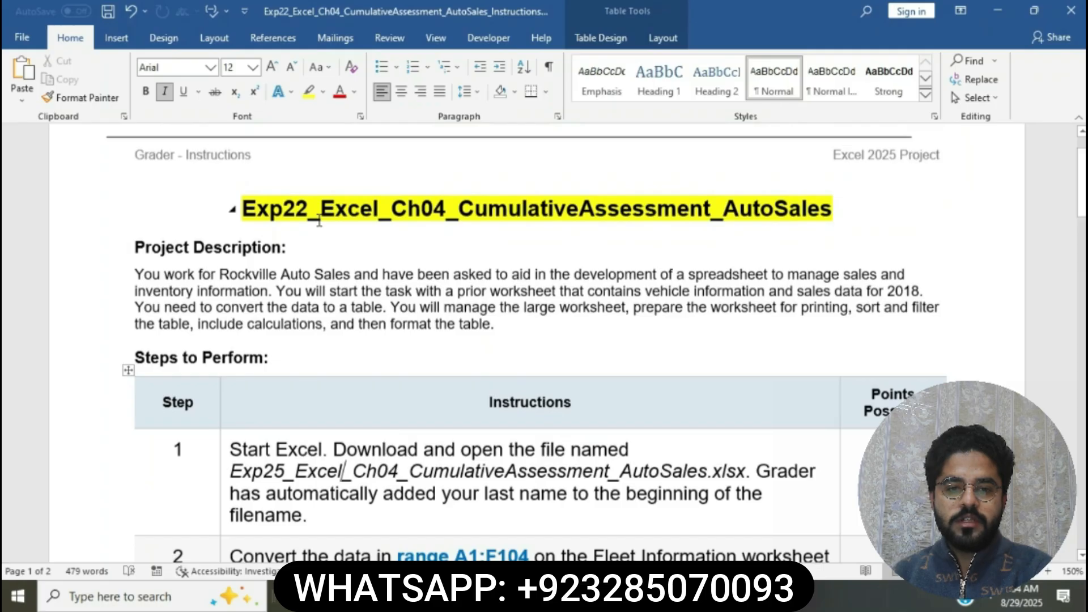
left_click(306, 210)
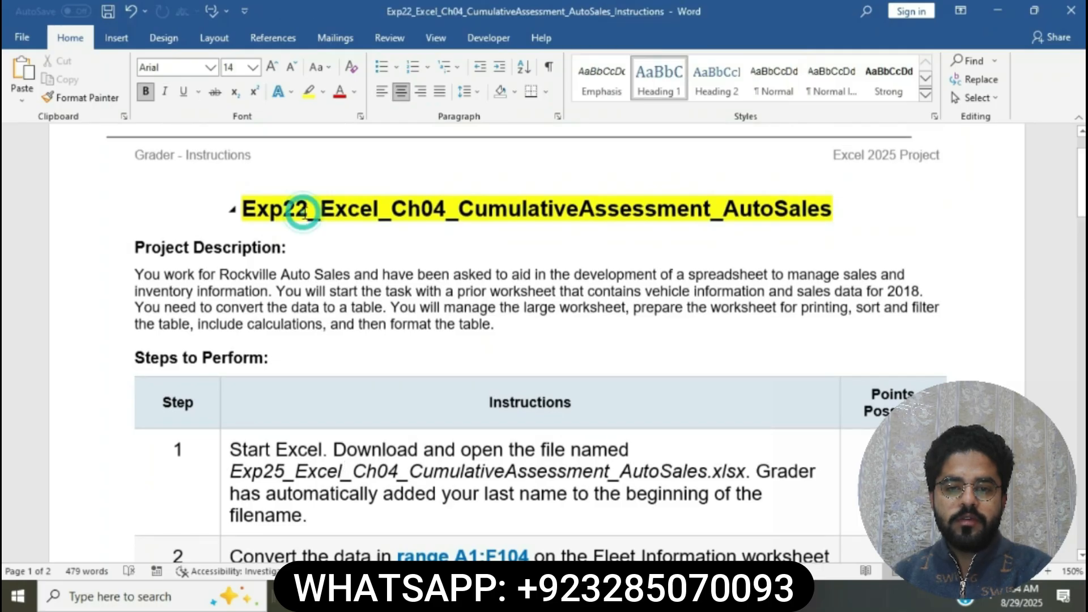
key("BackSpace")
type("5")
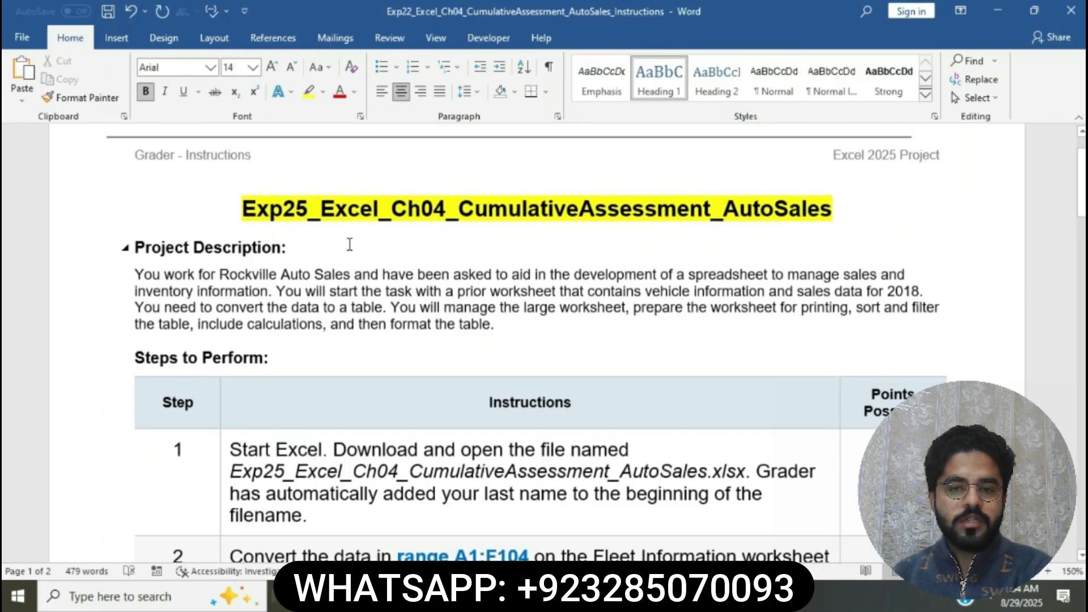
left_click(23, 39)
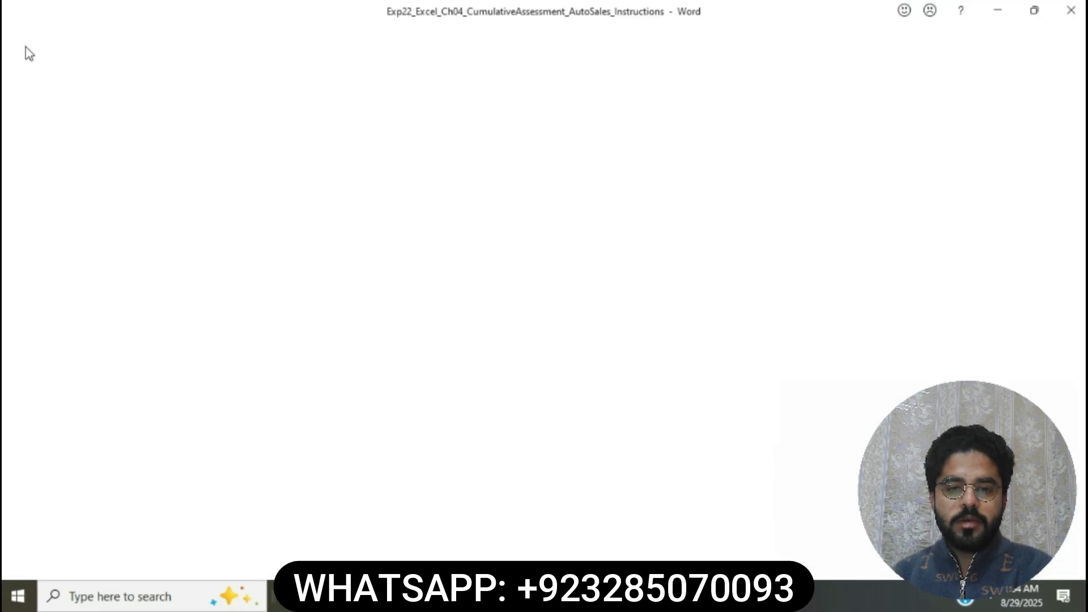
left_click(71, 251)
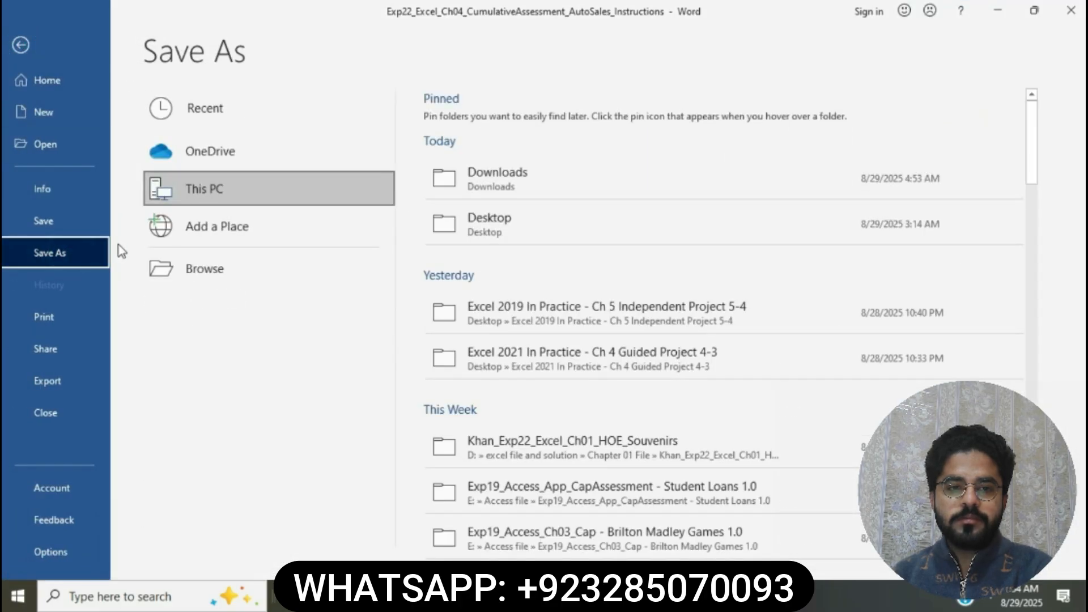
left_click(13, 48)
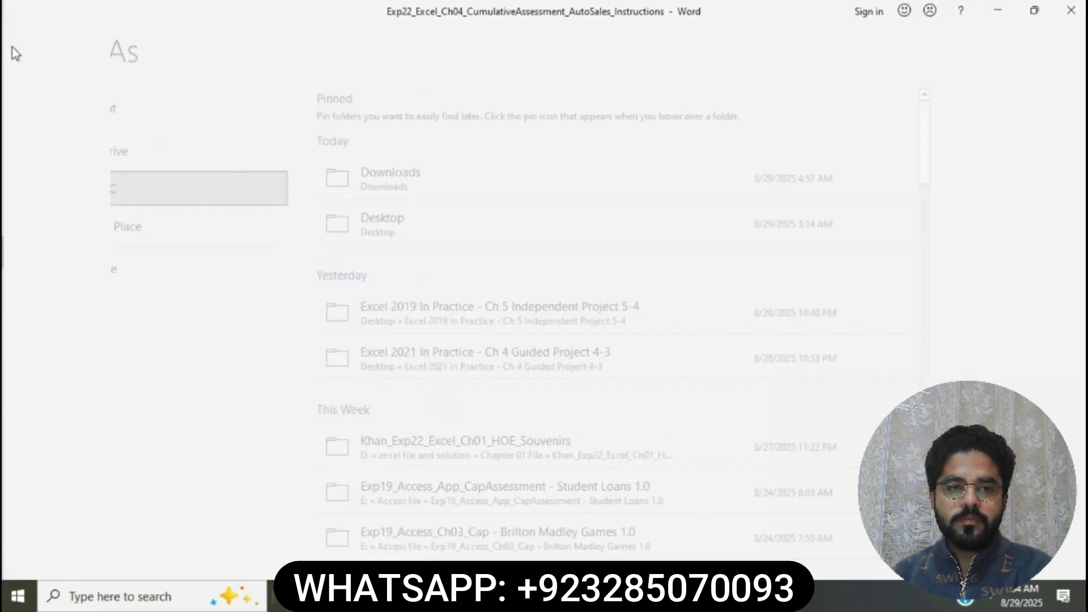
Step: Highlight the text of instruction 1, about downloading and opening the workbook, in yellow
scroll(424, 359, "down", 2)
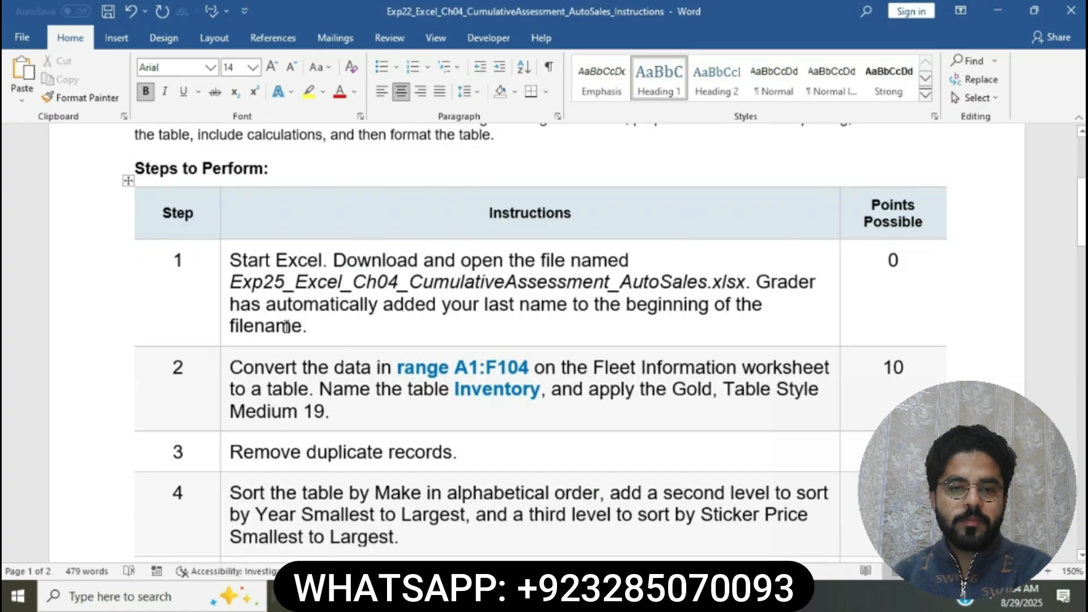
left_click(225, 260)
left_click(290, 234)
left_click(348, 318)
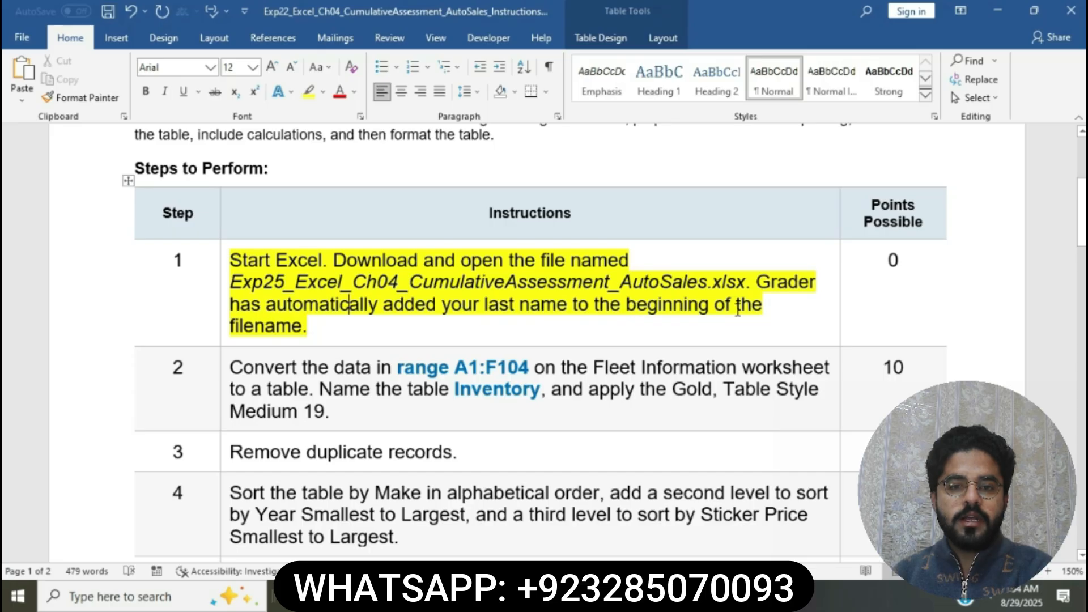
Step: Open the Exp25_Excel_Ch04_CumulativeAssessment_AutoSales workbook in Excel and enable editing
left_click(473, 596)
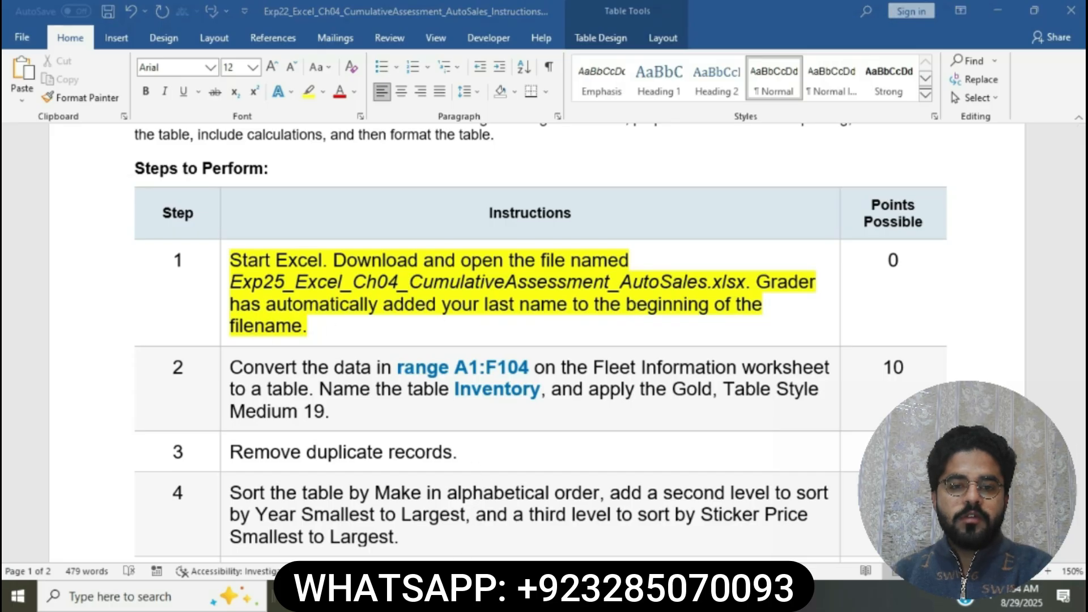
left_click(258, 182)
double_click(257, 183)
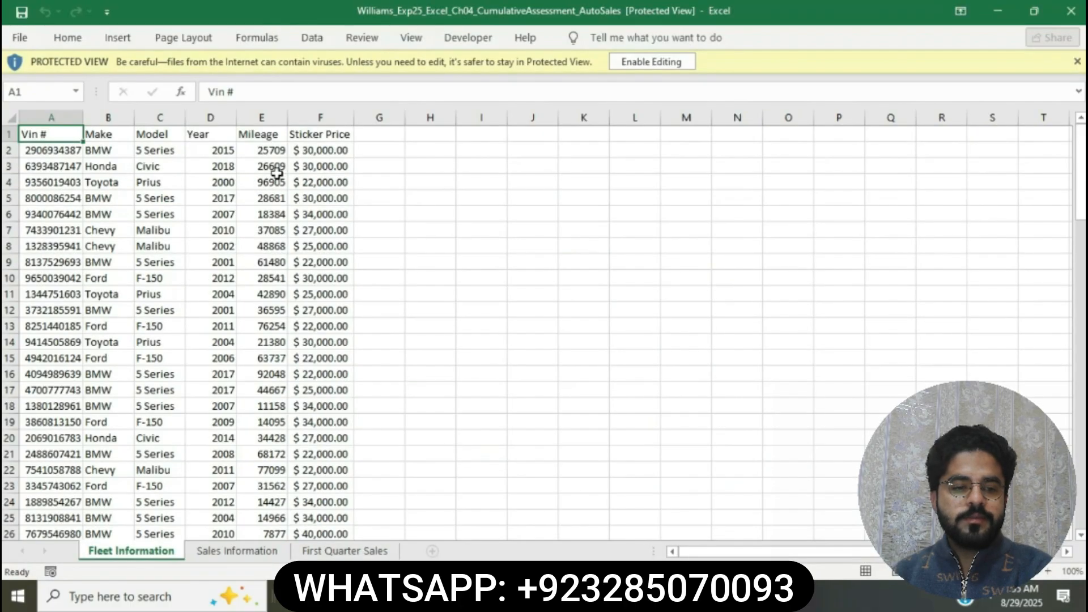
left_click(658, 62)
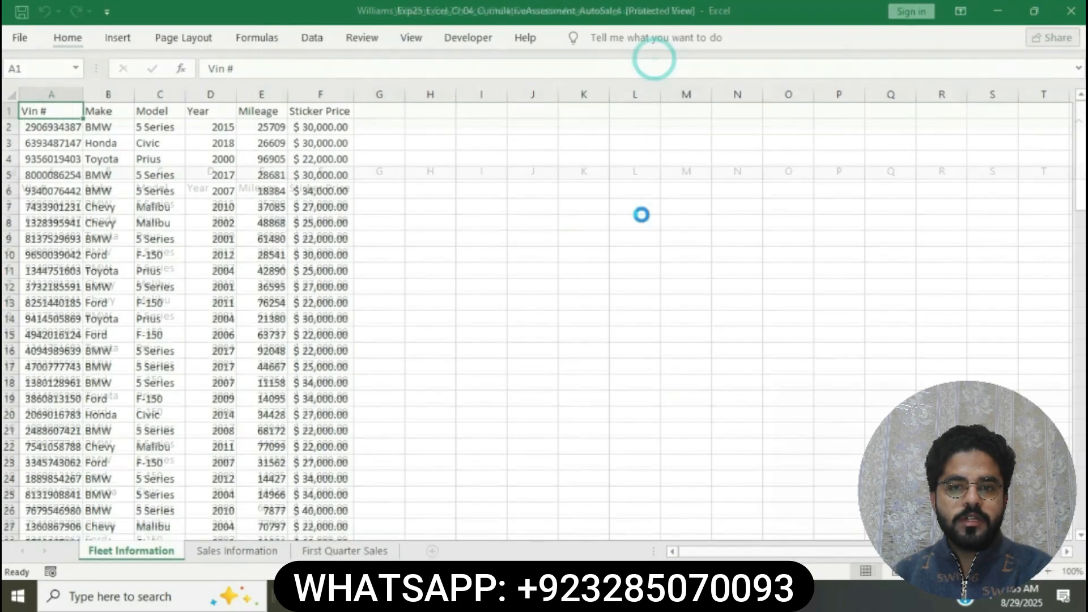
Step: Switch back to the Word instructions and highlight the text of instruction 2 in yellow
left_click(590, 596)
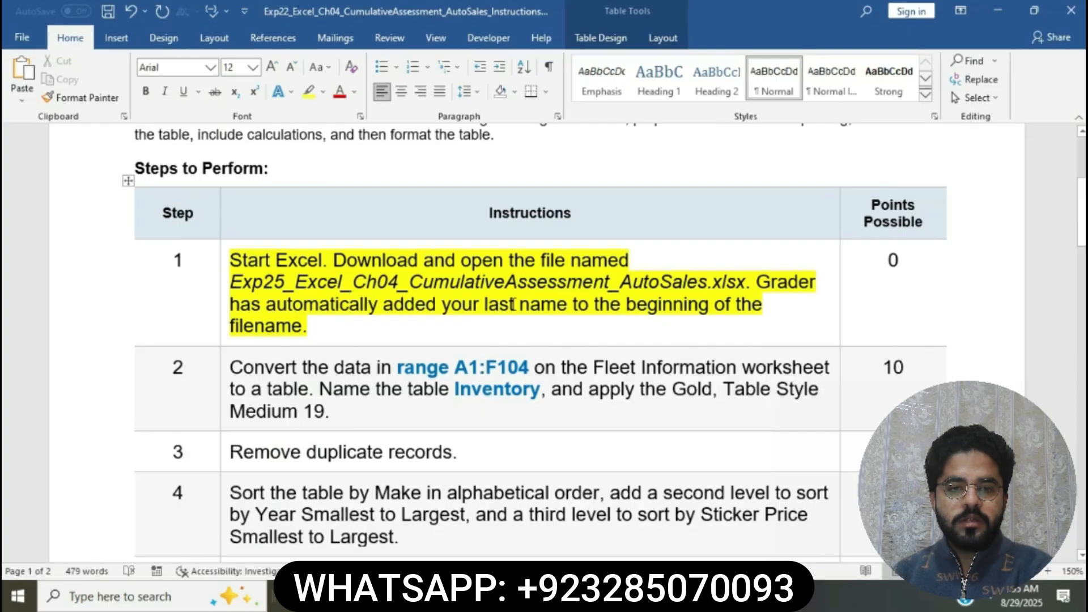
scroll(514, 303, "down", 3)
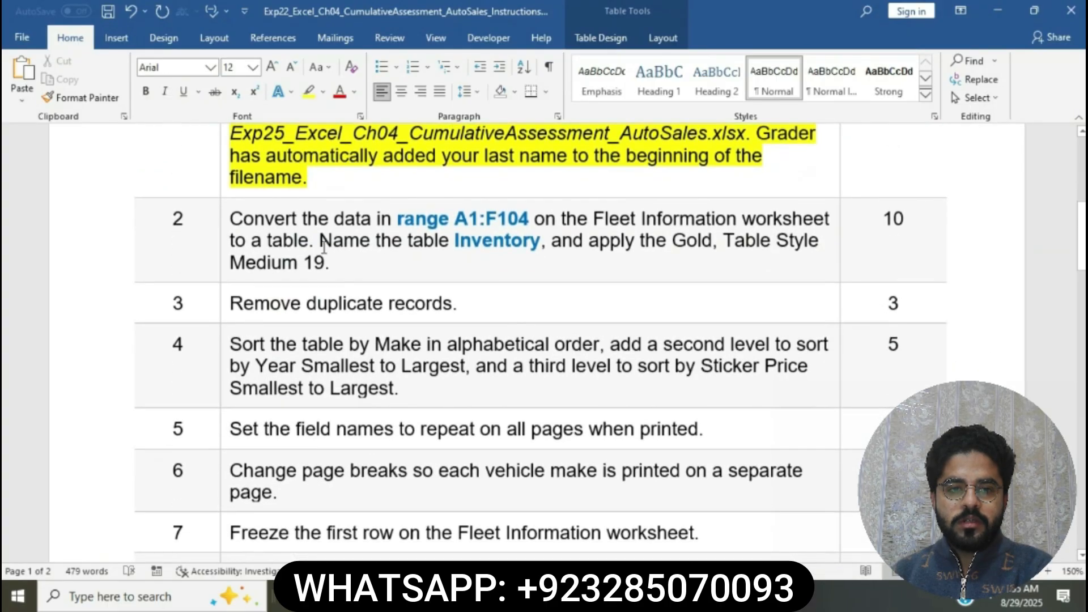
left_click(224, 219)
left_click(289, 267)
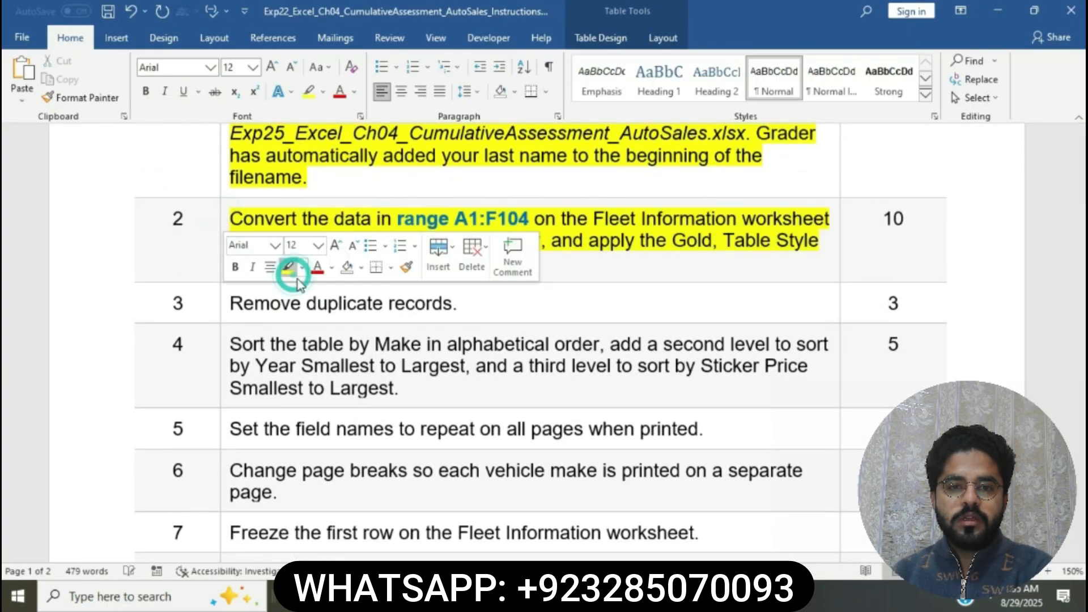
left_click(342, 328)
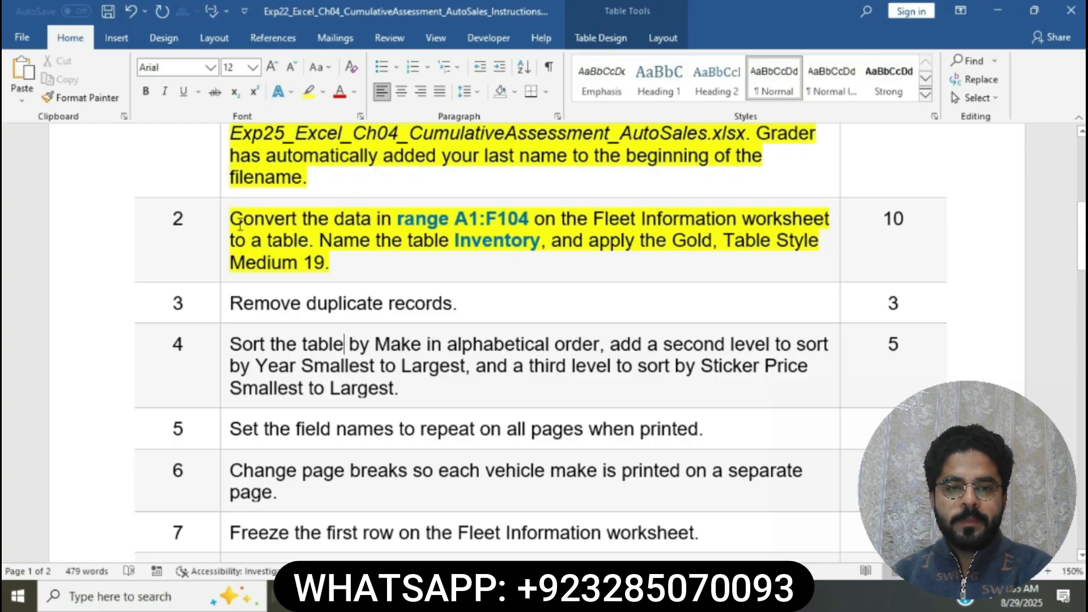
Step: Following instruction 2, switch to Excel and convert range A1:F104 on the Fleet Information worksheet to a table with headers
left_click_drag(240, 226, 307, 227)
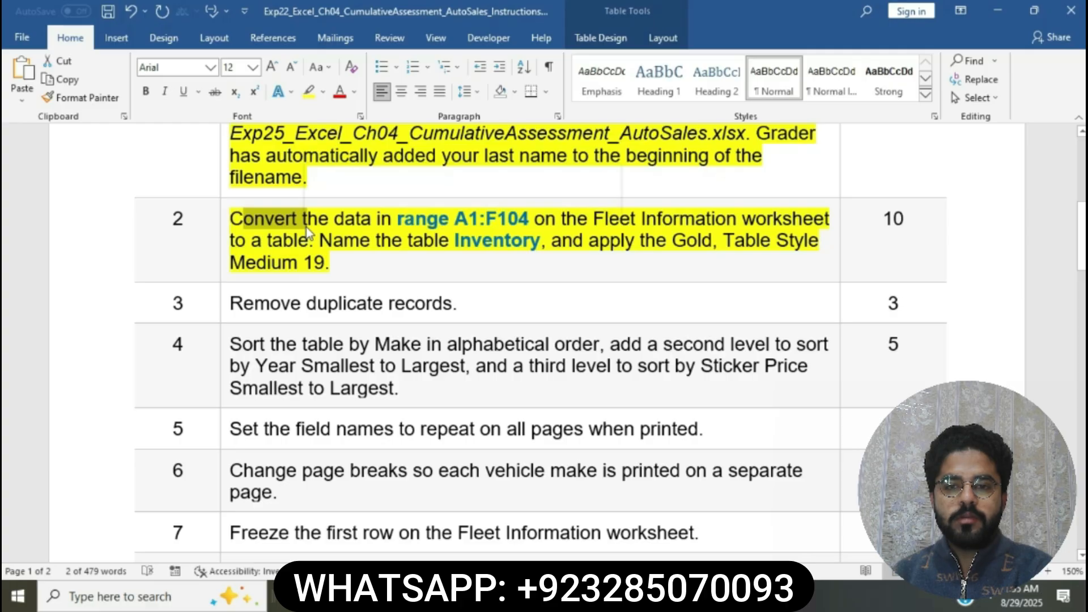
left_click(306, 226)
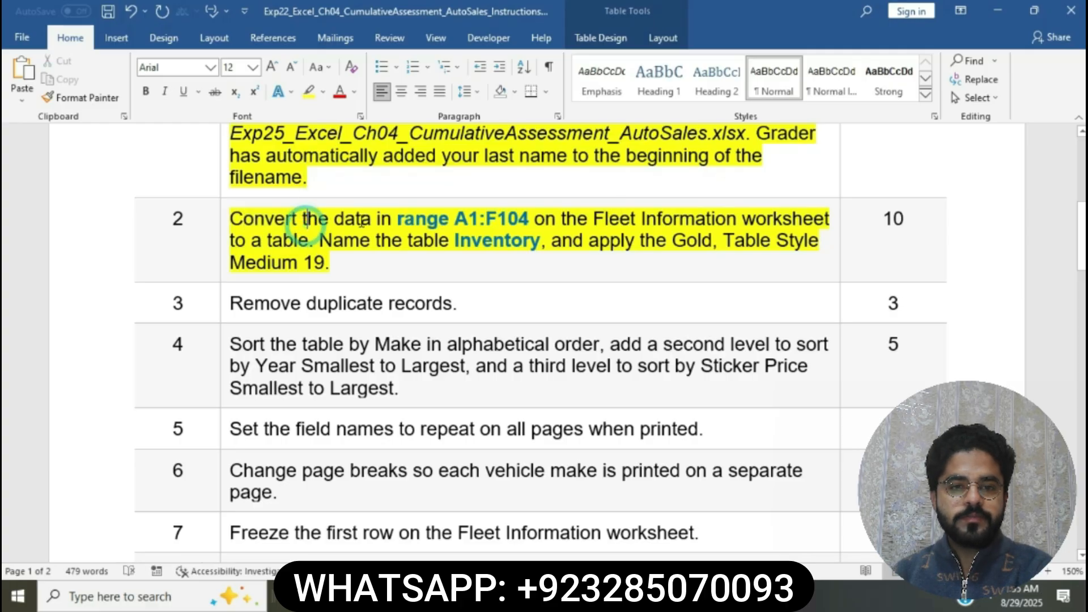
left_click_drag(457, 218, 522, 226)
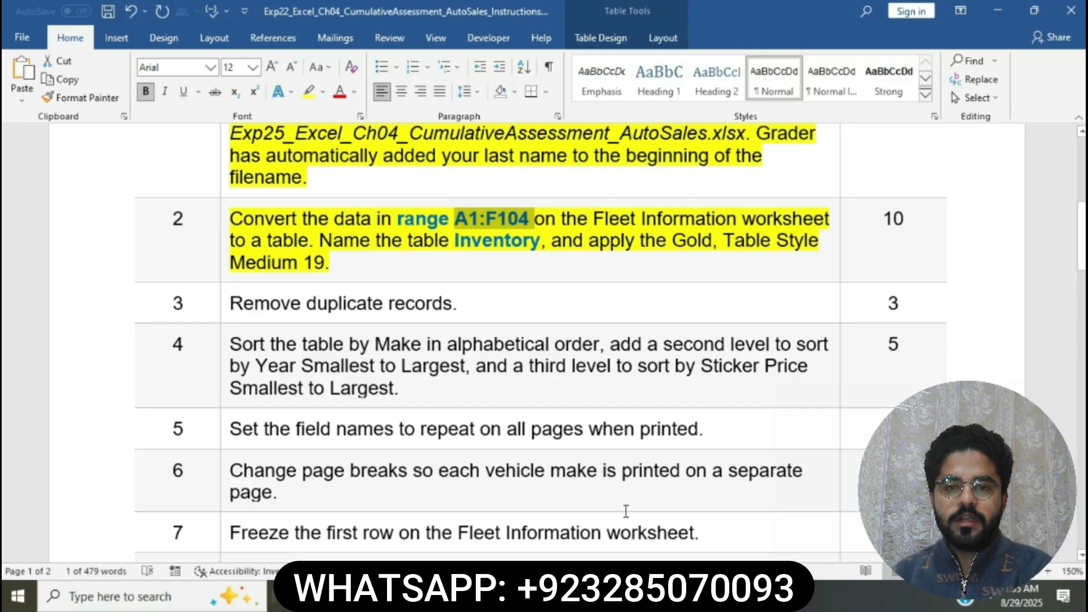
key("alt+Tab")
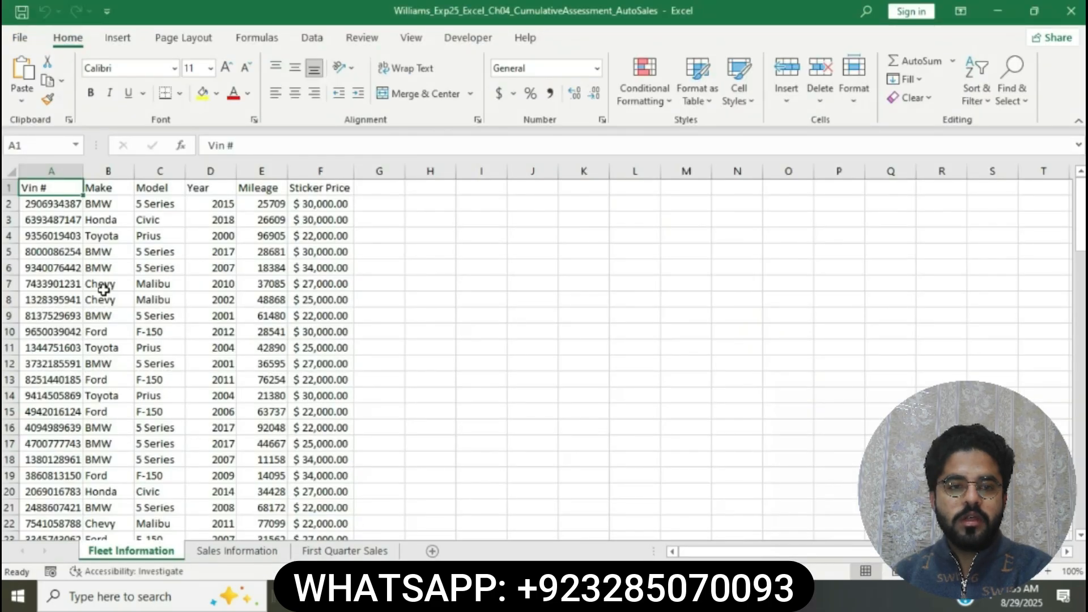
left_click(38, 148)
key("Escape")
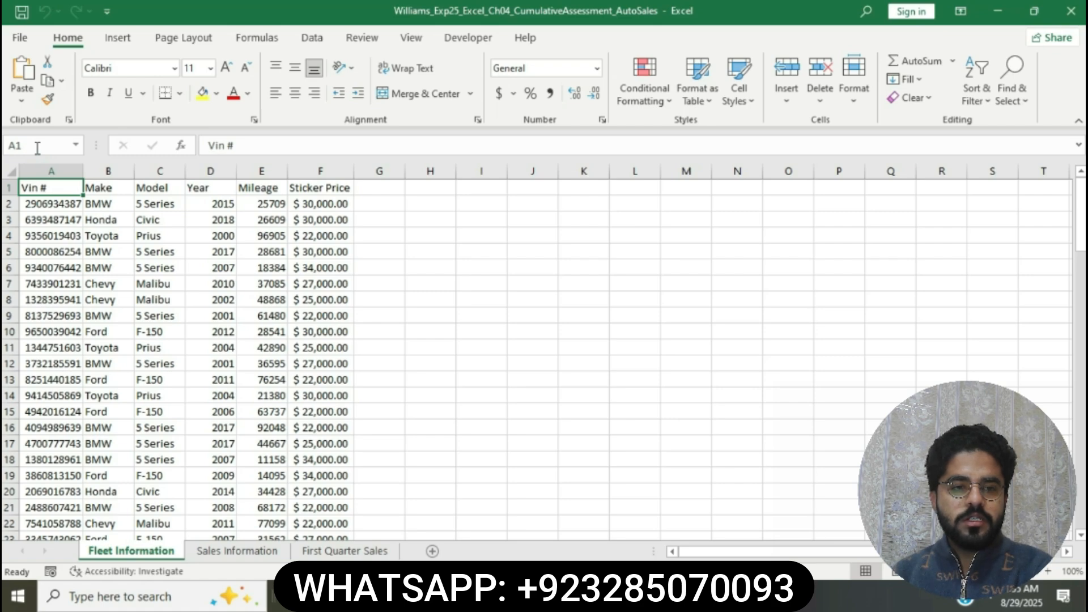
key("ctrl+a")
left_click(117, 37)
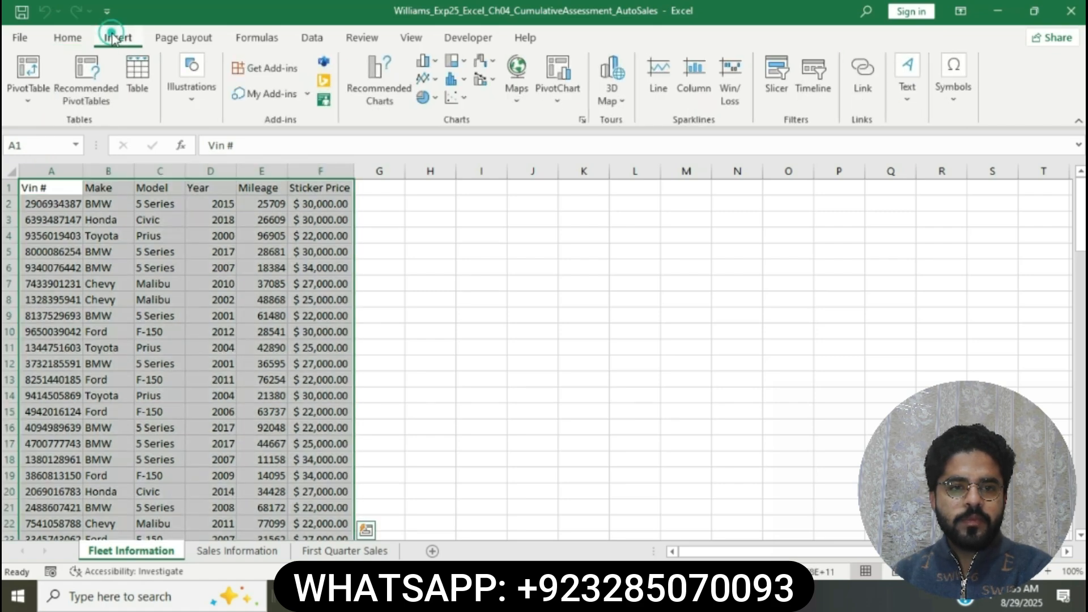
left_click(137, 73)
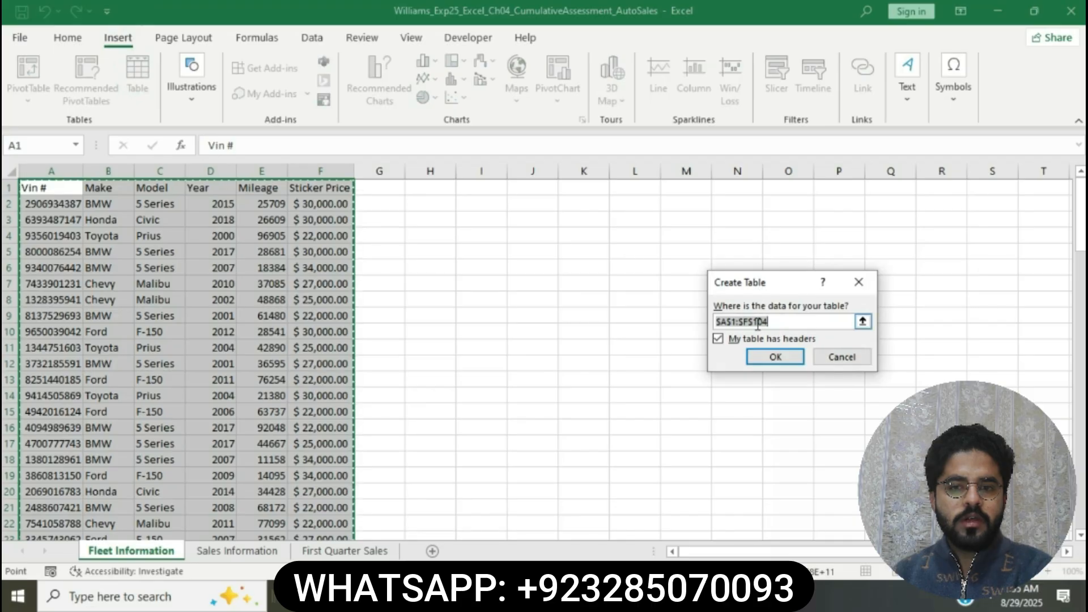
left_click(779, 356)
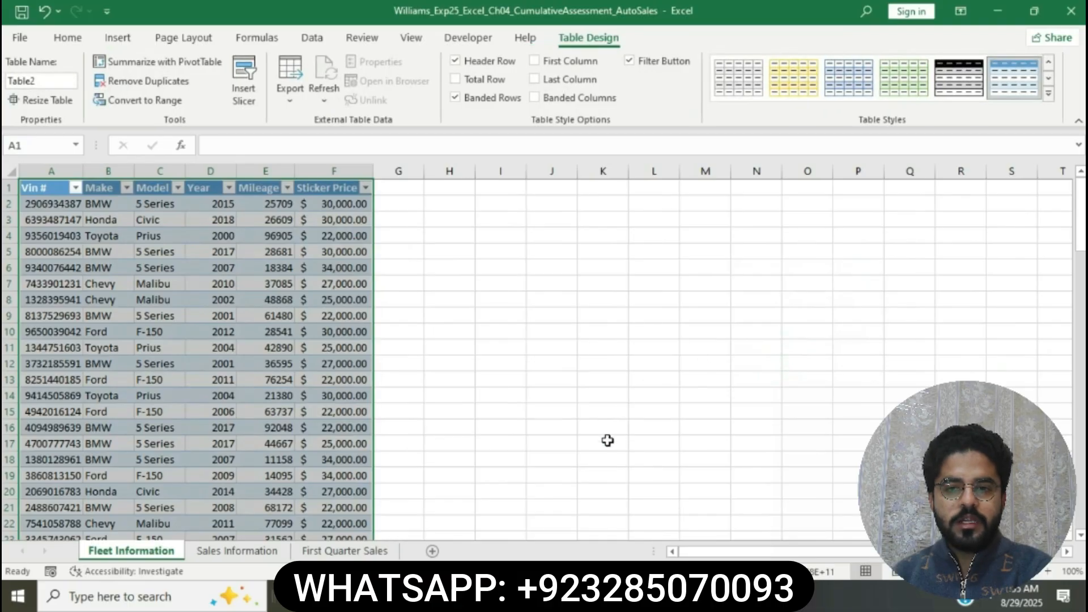
Step: Check instruction 2 in Word for the table name, return to Excel and rename the Fleet Information table as Inventory
left_click(596, 596)
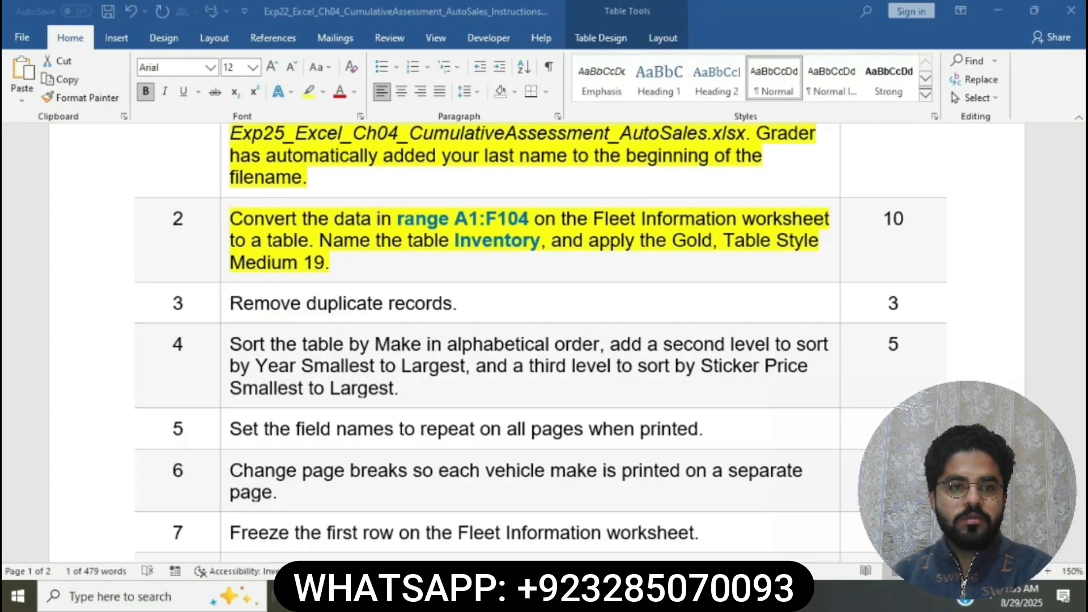
left_click_drag(455, 219, 533, 220)
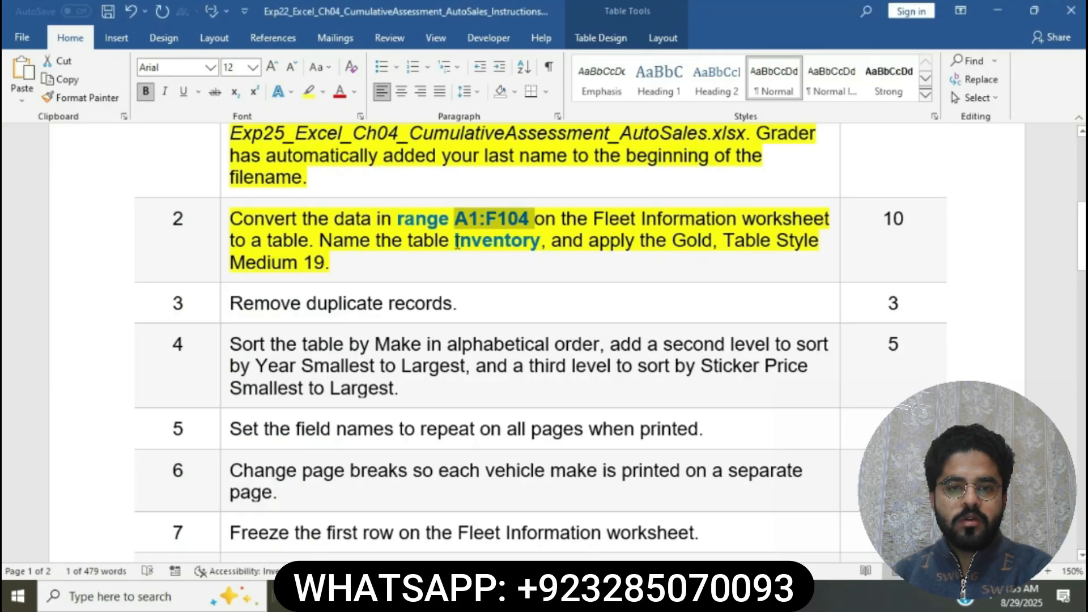
left_click_drag(454, 245, 540, 239)
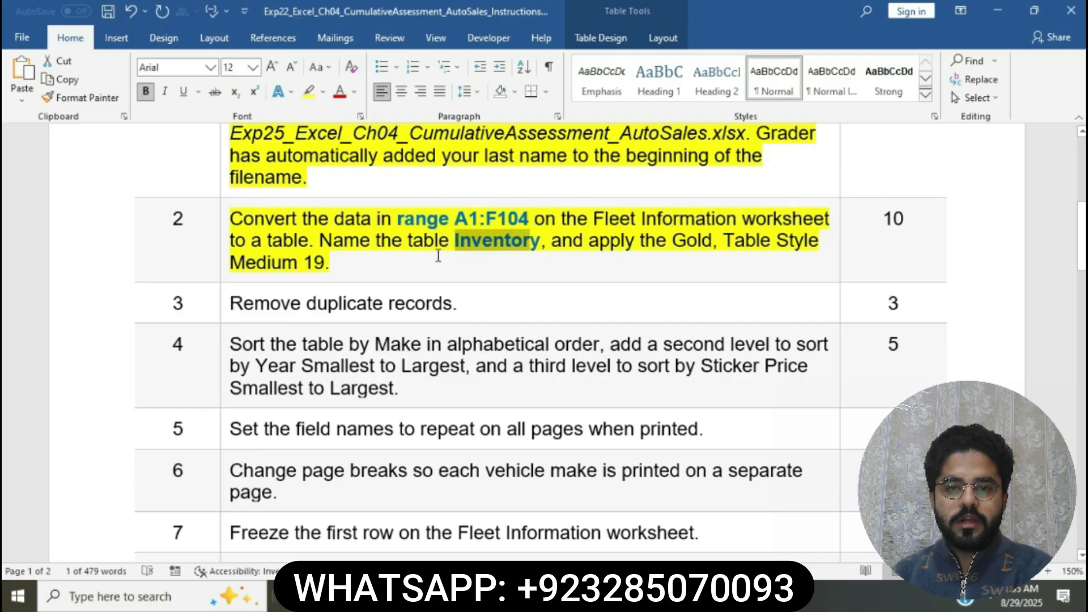
left_click(439, 597)
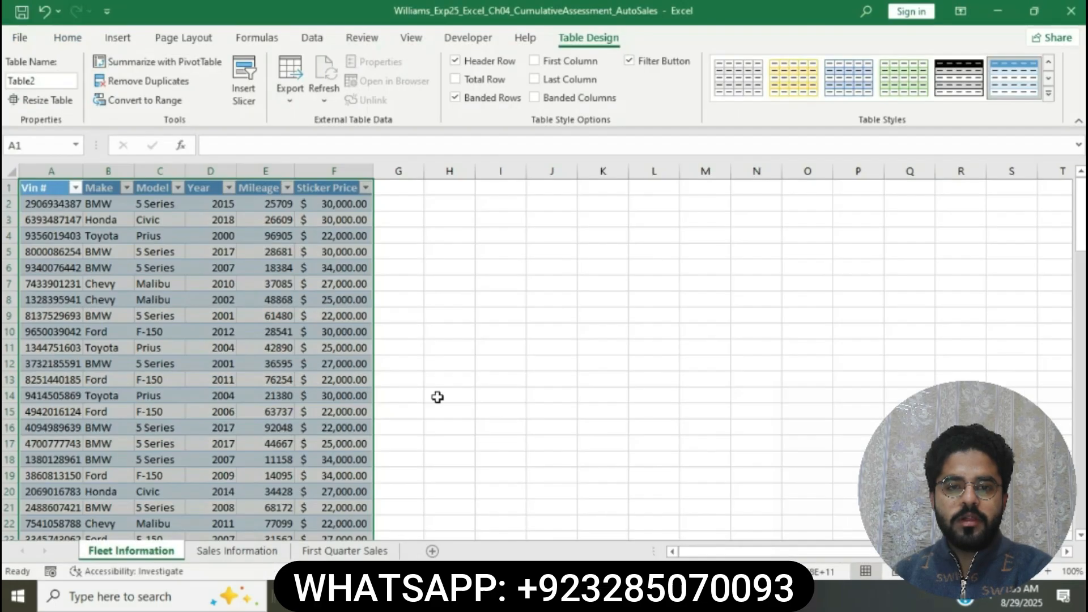
left_click(41, 83)
key("BackSpace")
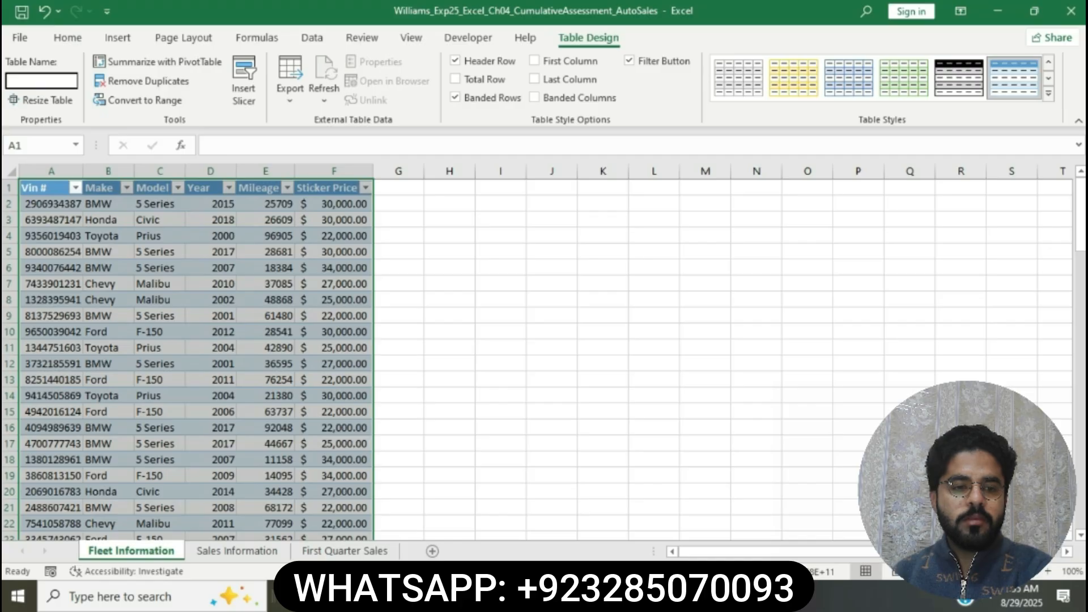
type("Inv")
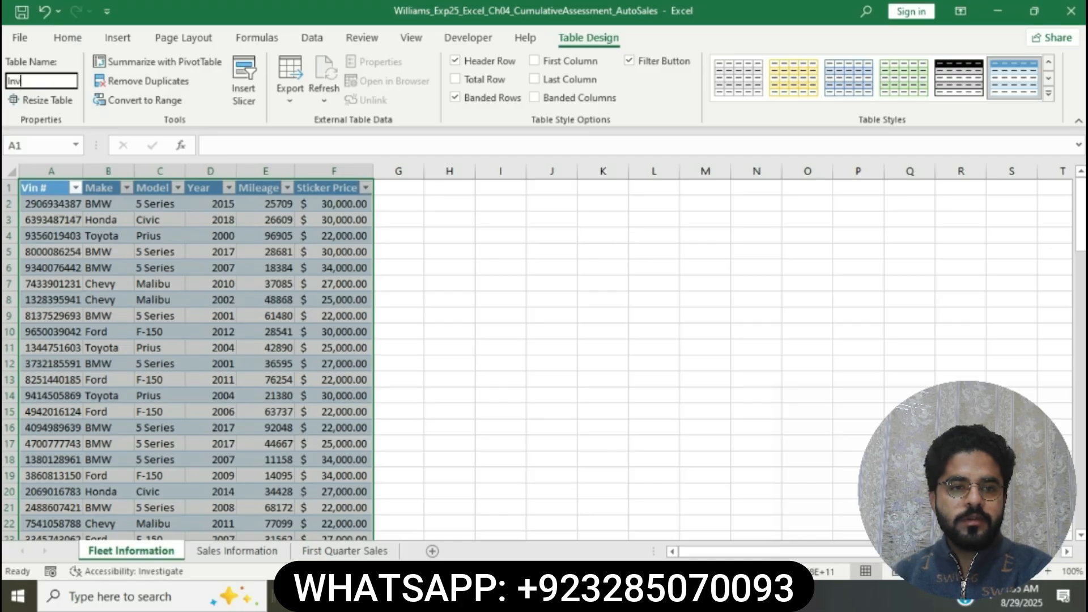
type("entor")
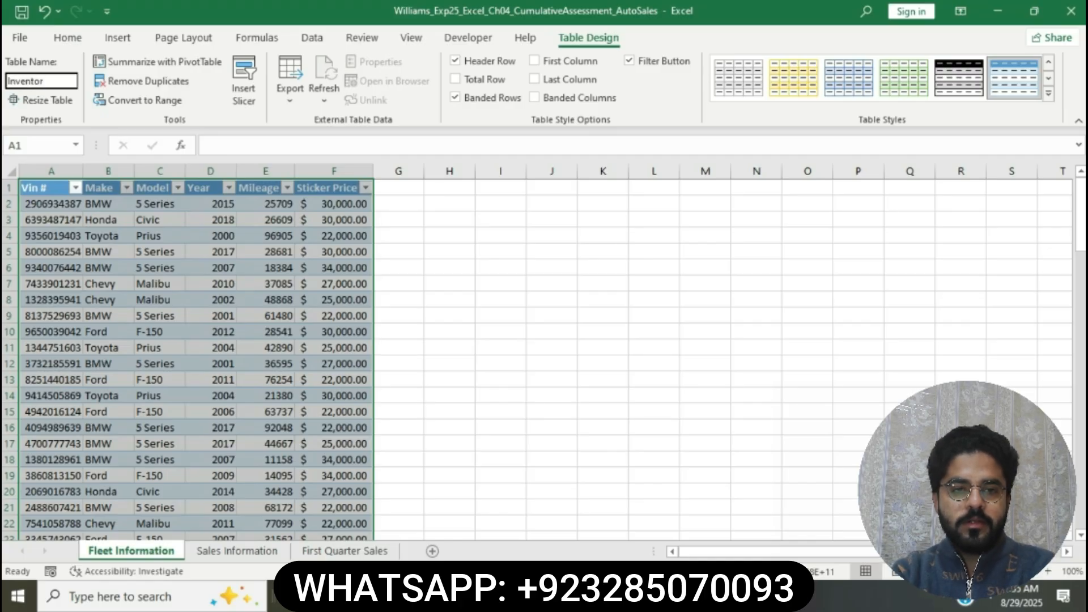
type("y")
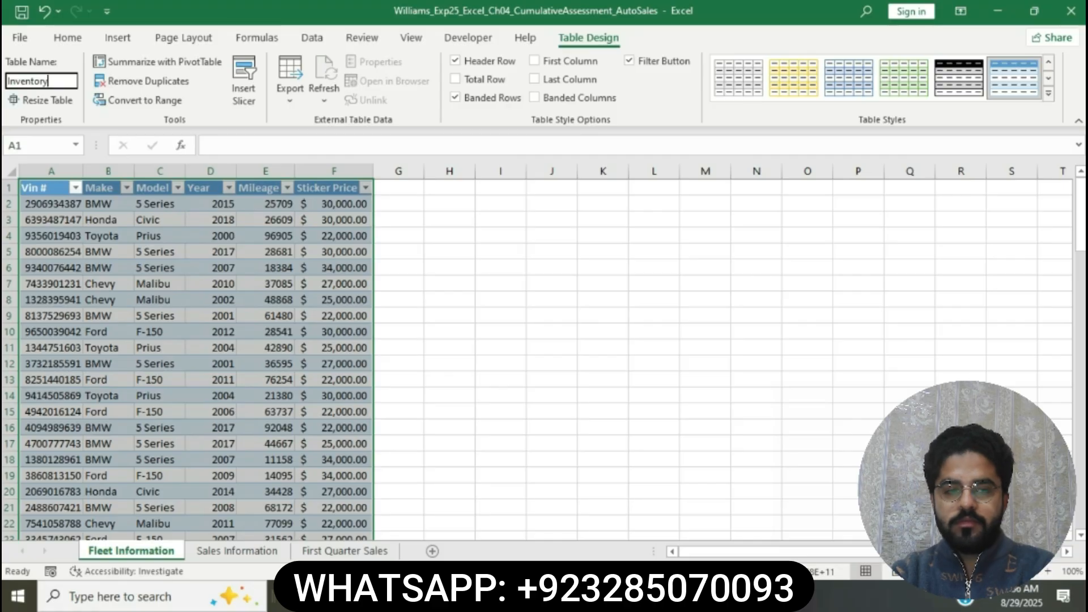
key("Return")
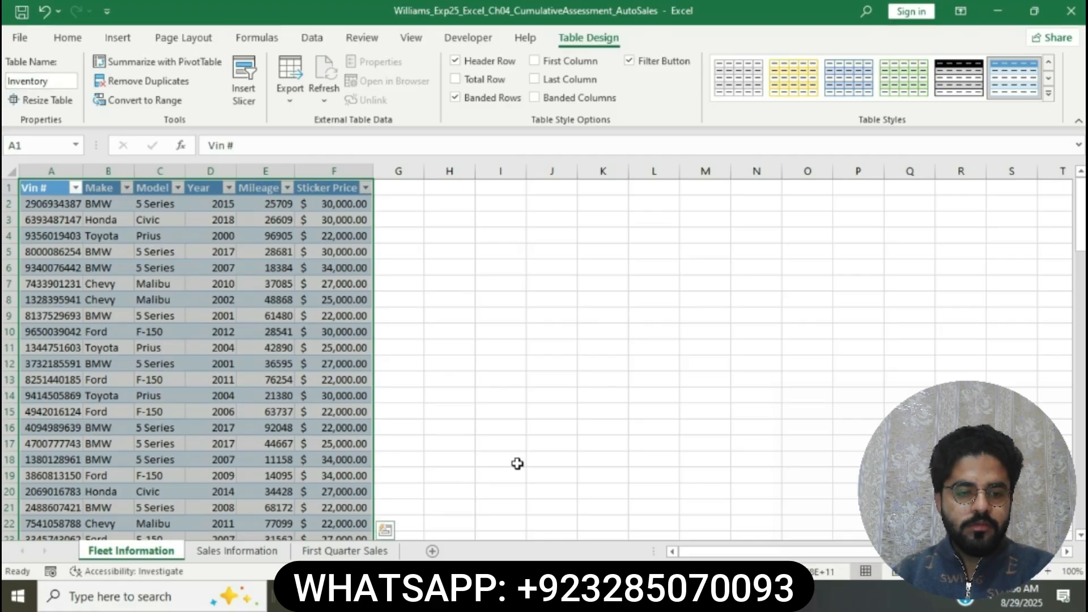
Step: Check the style required by instruction 2 in Word, and apply Gold, Table Style Medium 19 to the Inventory table in Excel
key("alt+Tab")
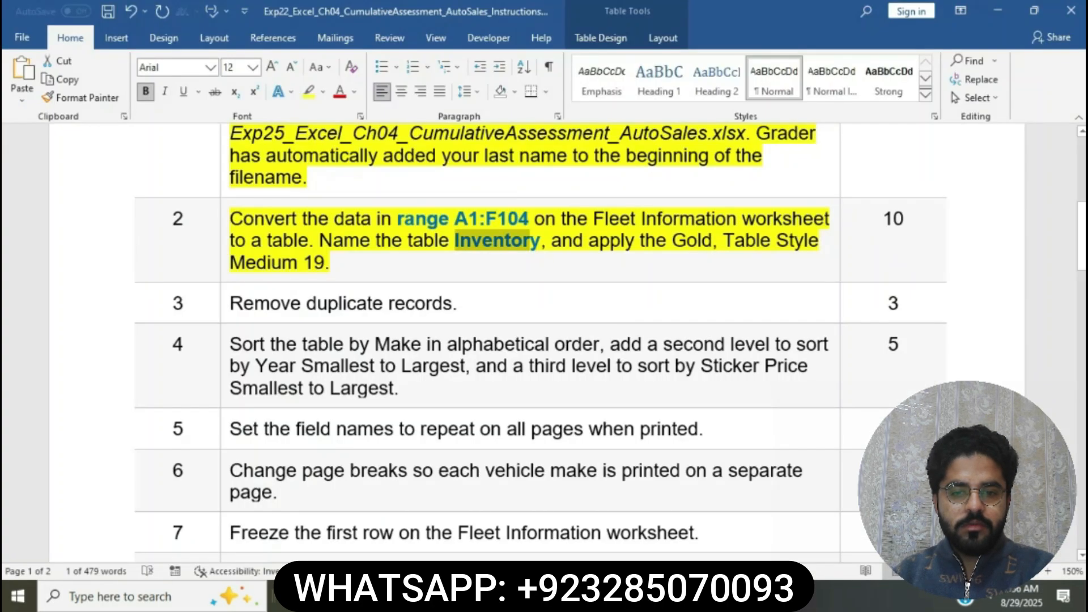
left_click(554, 244)
left_click_drag(575, 245, 723, 266)
key("alt+Tab")
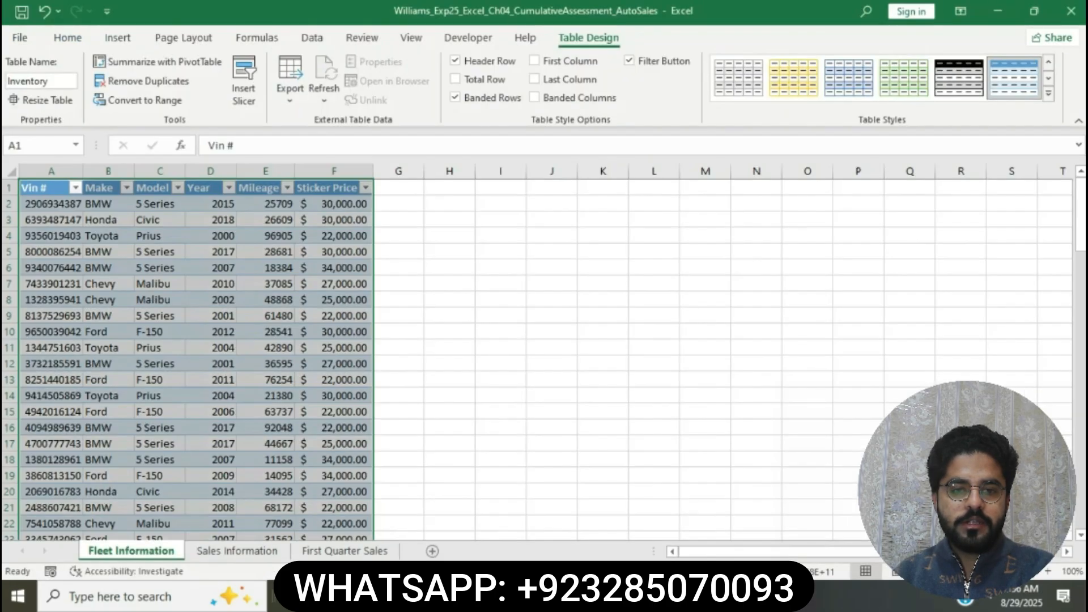
left_click(1049, 95)
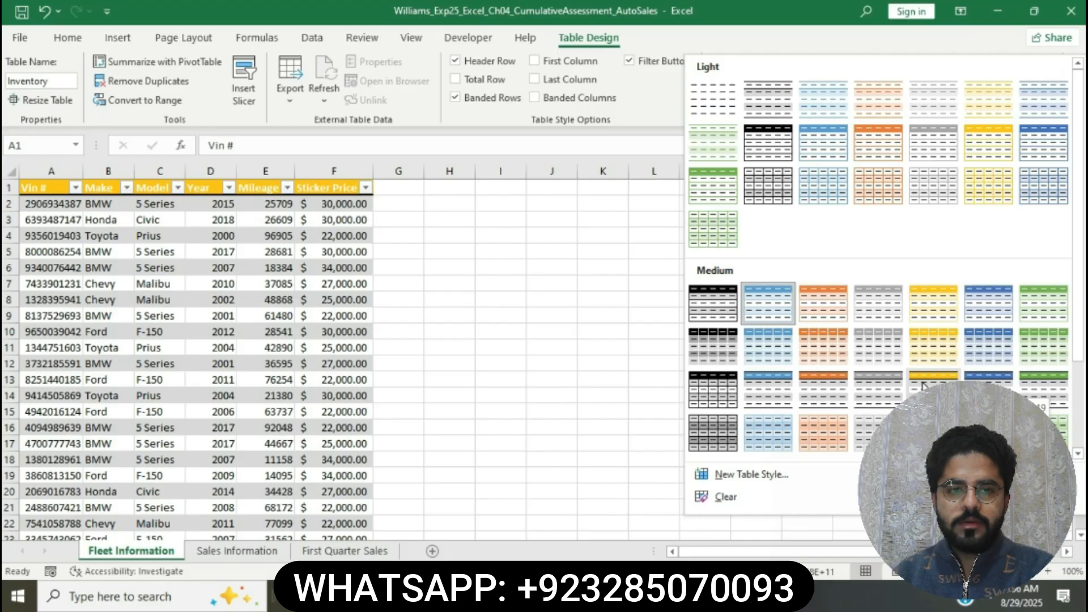
left_click(922, 387)
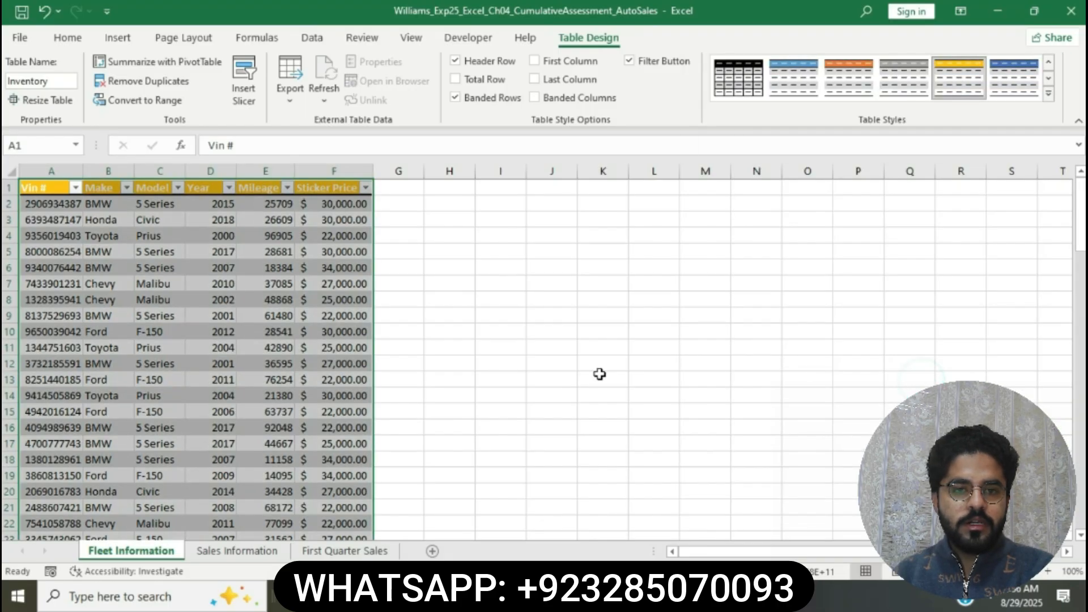
Step: Switch to the Word instructions and highlight the text of instruction 3, about removing duplicate records, in yellow
key("alt+Tab")
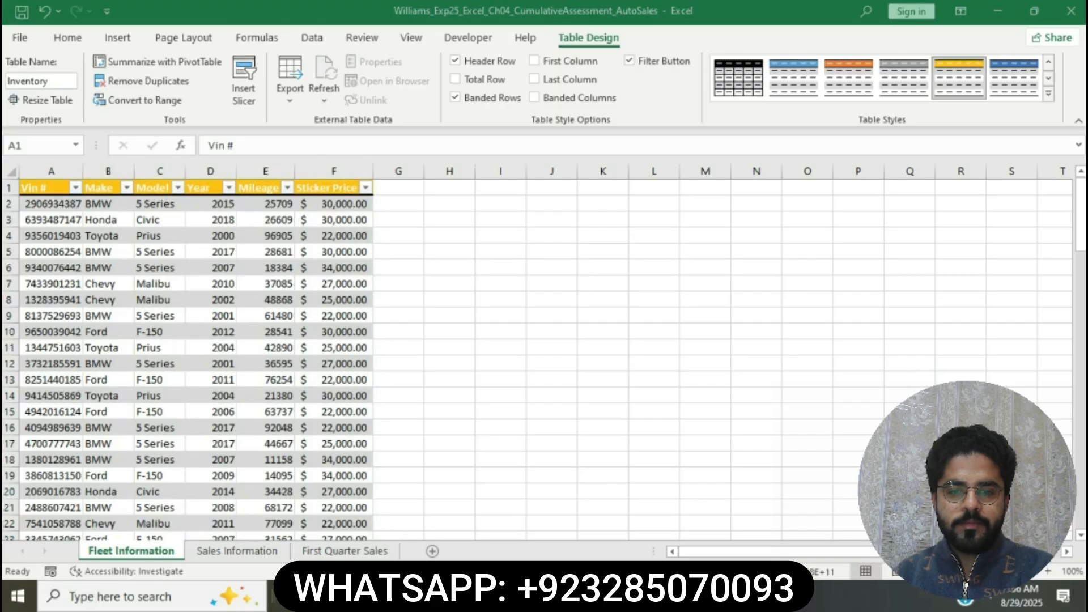
scroll(525, 266, "down", 1)
left_click(522, 259)
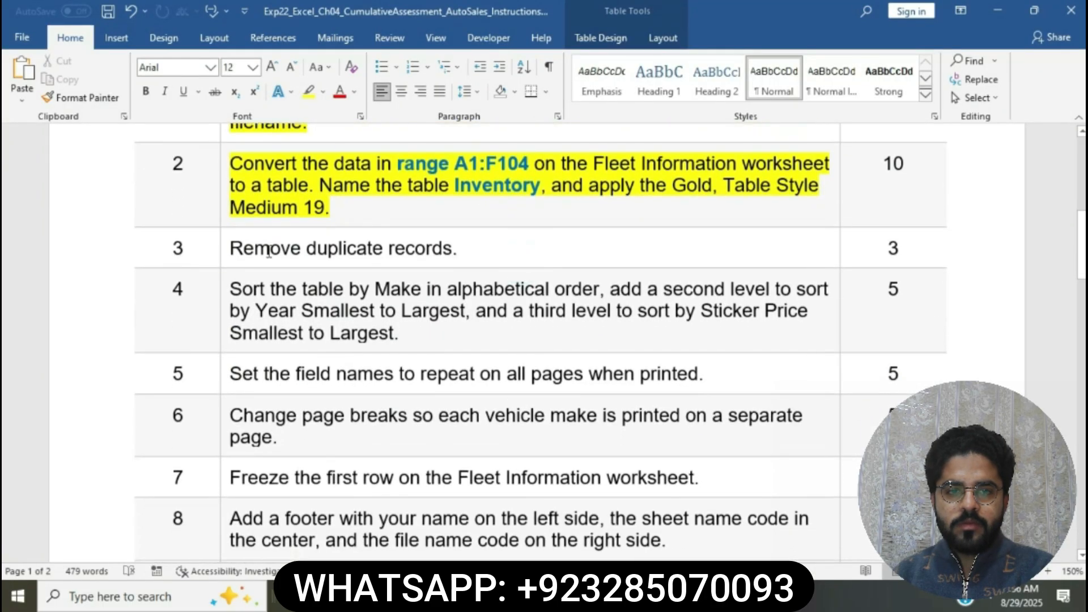
left_click(225, 248)
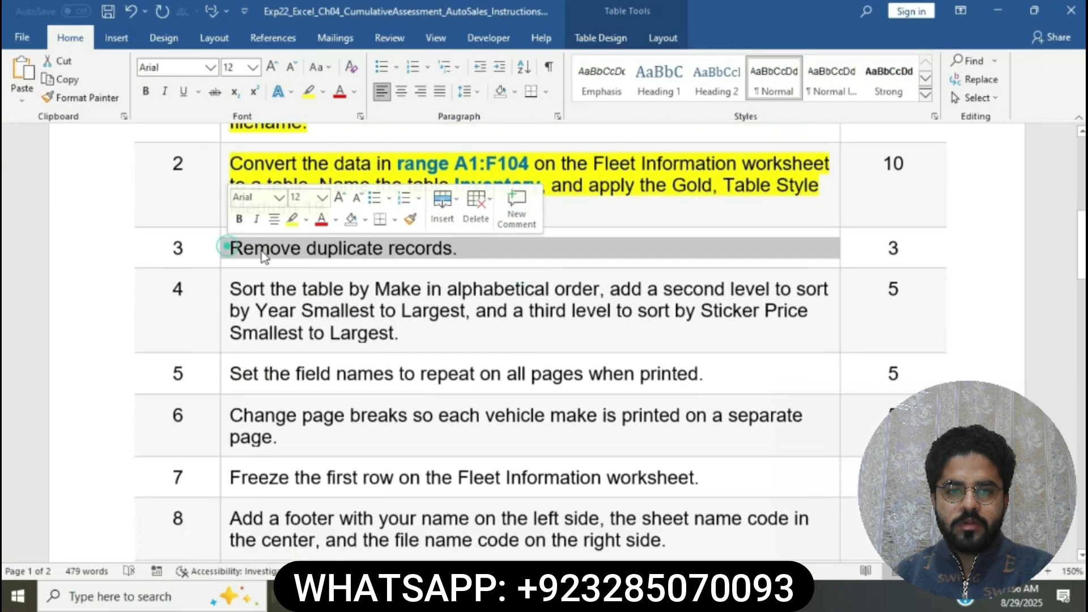
left_click(291, 219)
left_click(309, 250)
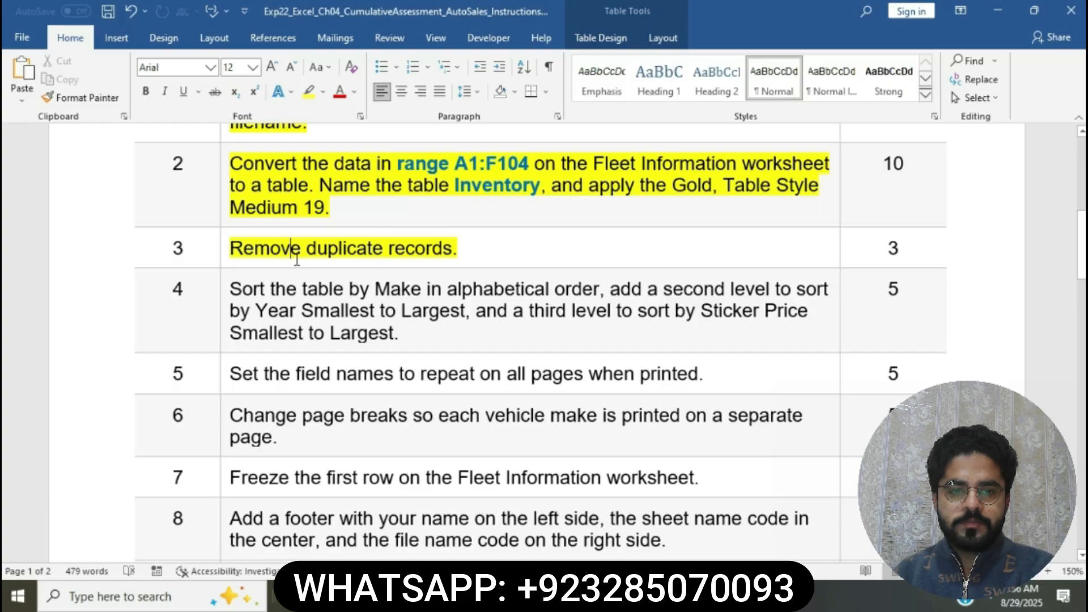
right_click(295, 256)
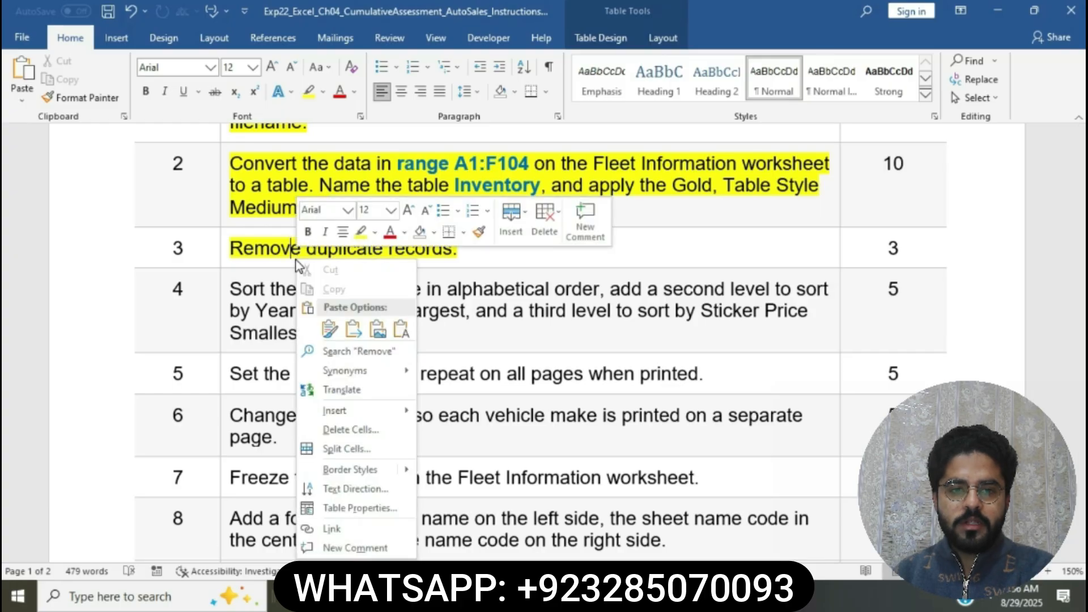
left_click(549, 286)
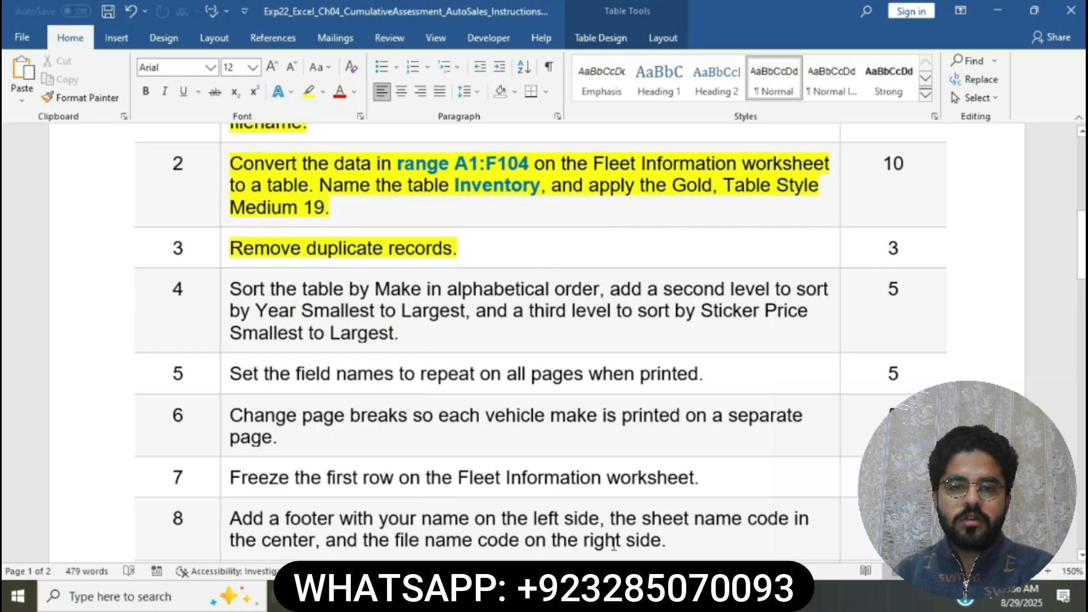
Step: Switch to Excel and remove duplicate records from the Inventory table, comparing all columns with headers included
key("alt+Tab")
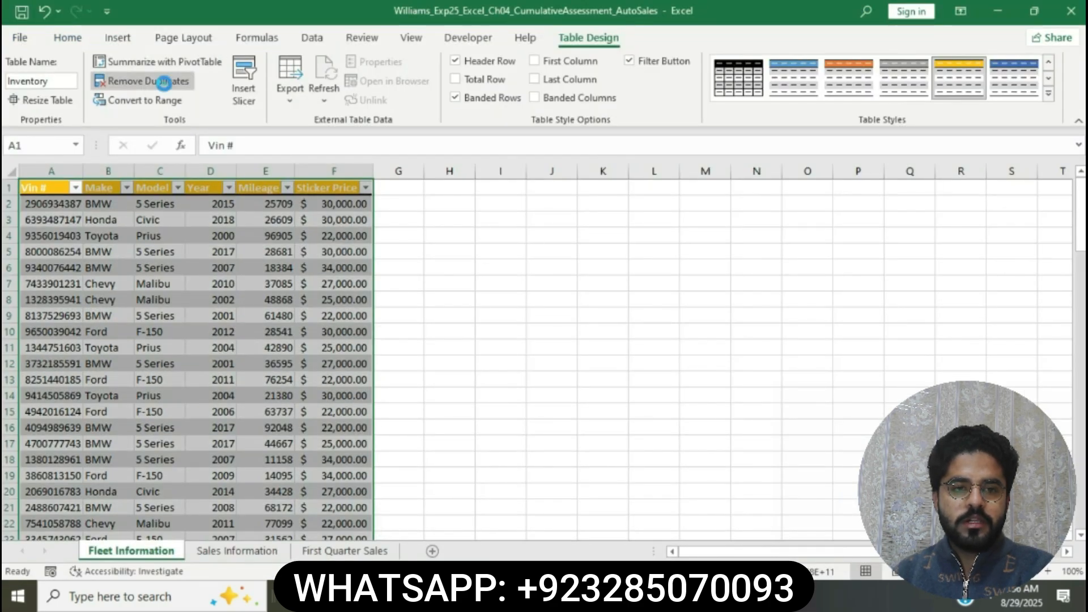
left_click(165, 83)
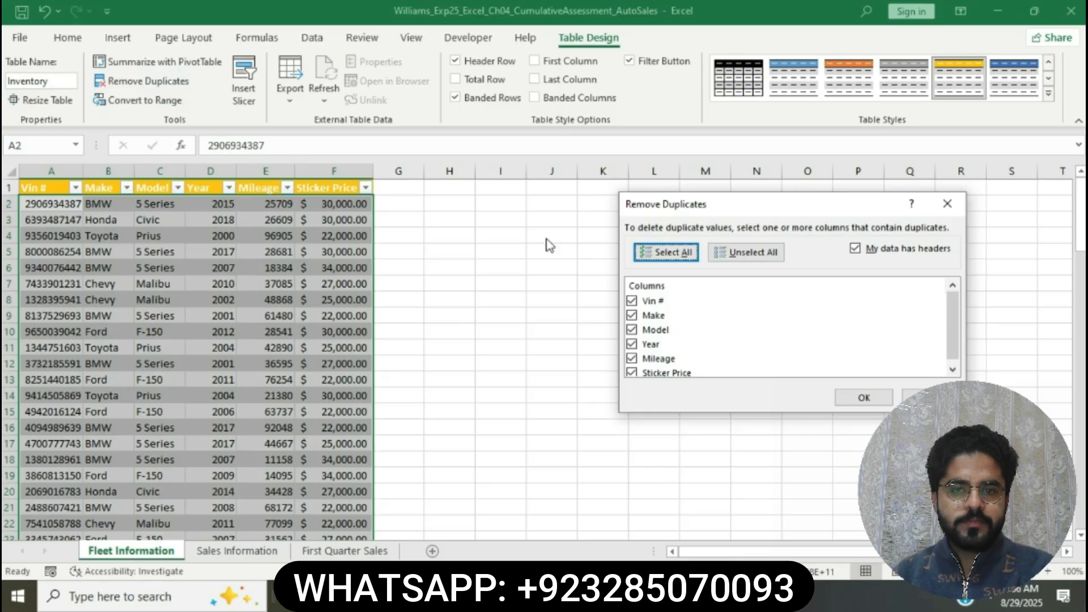
left_click(864, 401)
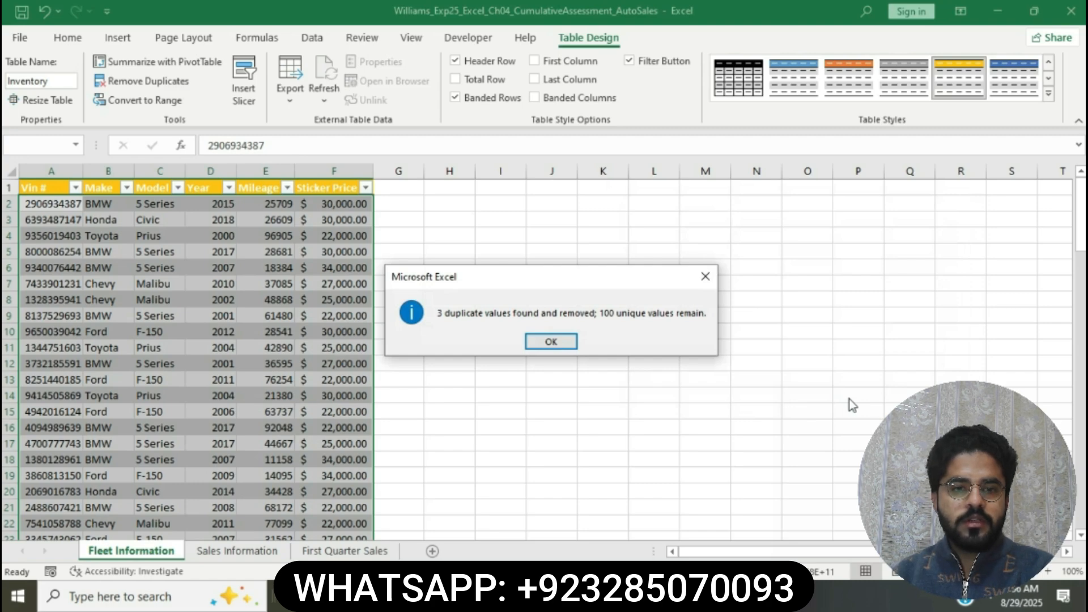
left_click(548, 342)
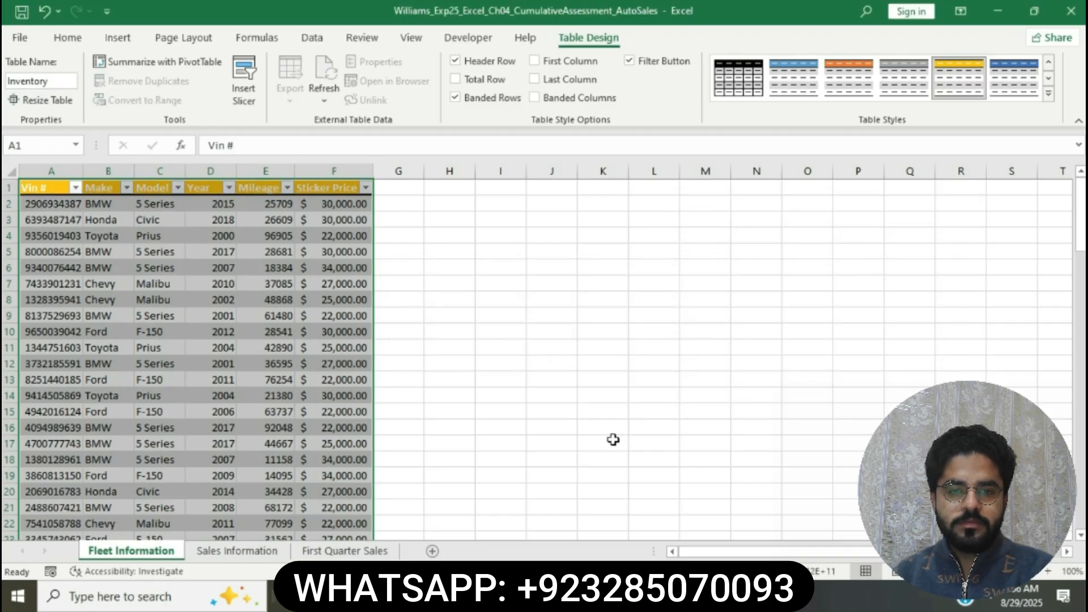
Step: Switch to the Word instructions and highlight the text of instruction 4, about sorting the table, in yellow
key("alt+Tab")
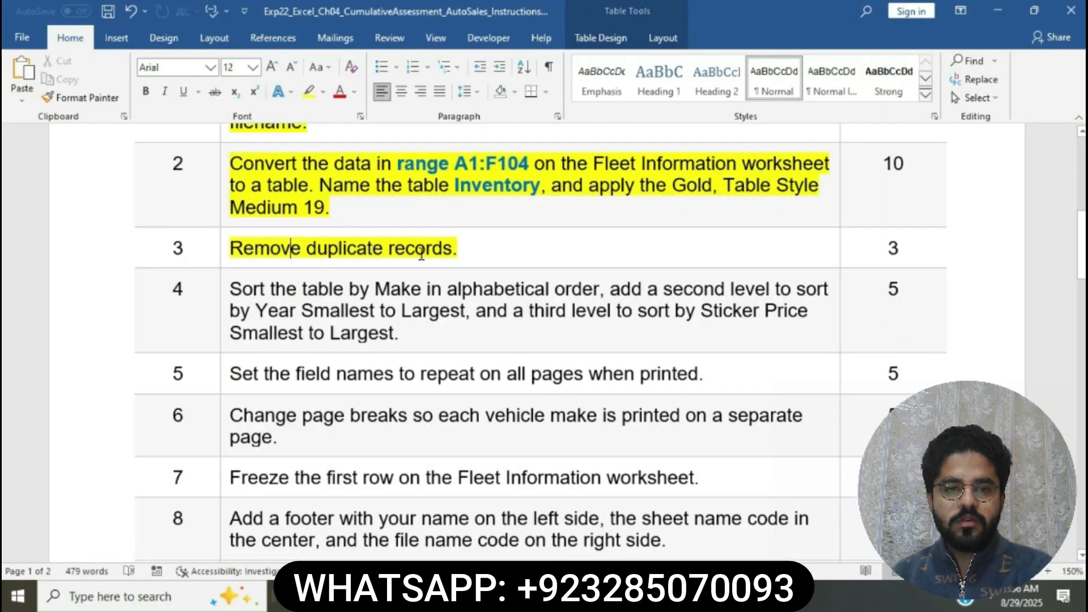
scroll(418, 251, "down", 2)
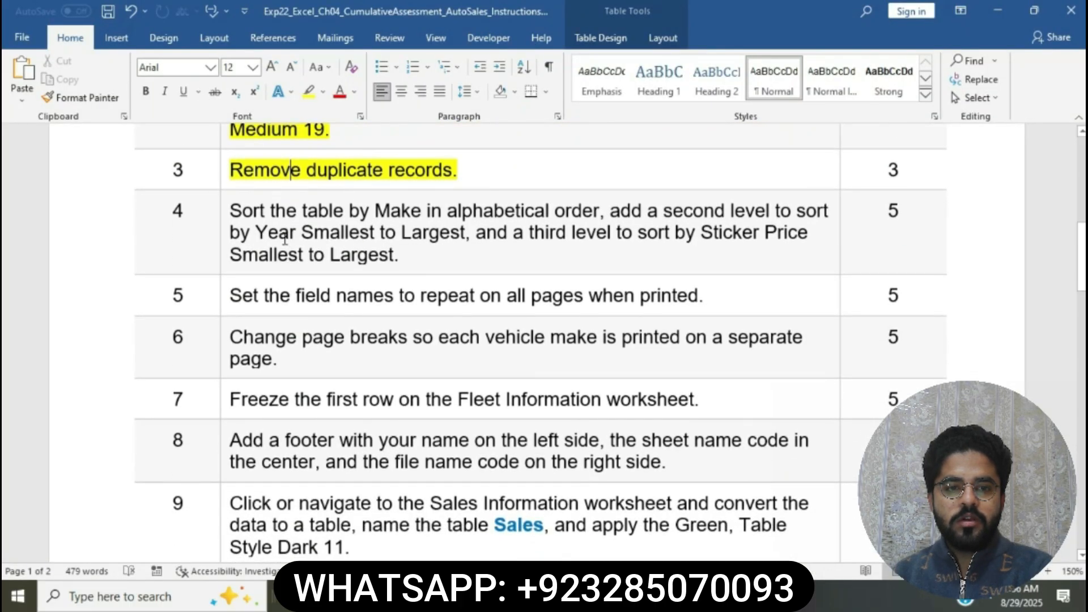
left_click(227, 218)
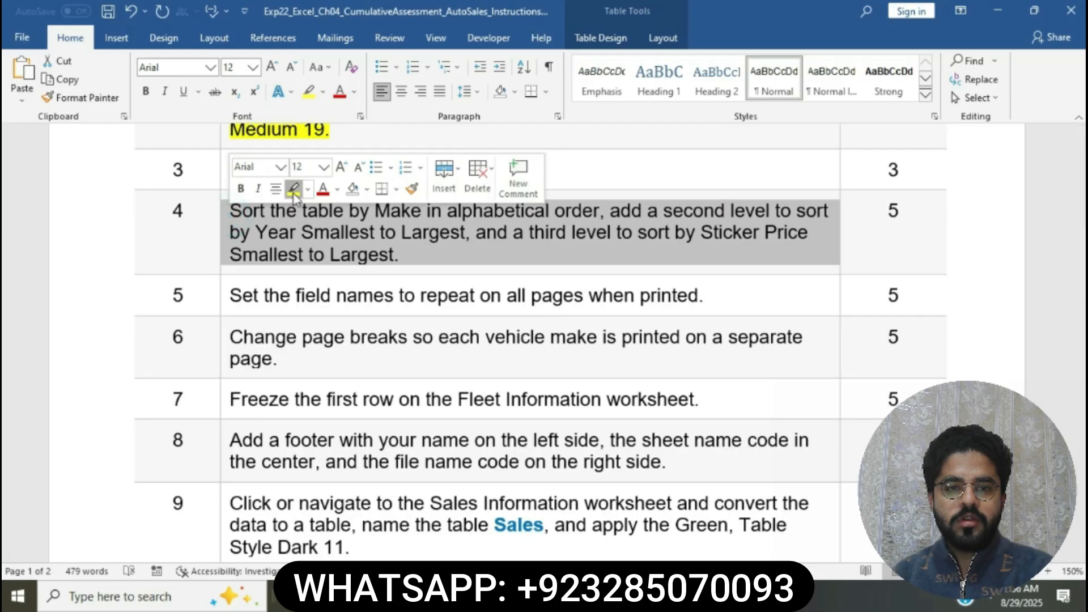
left_click(293, 190)
left_click(315, 235)
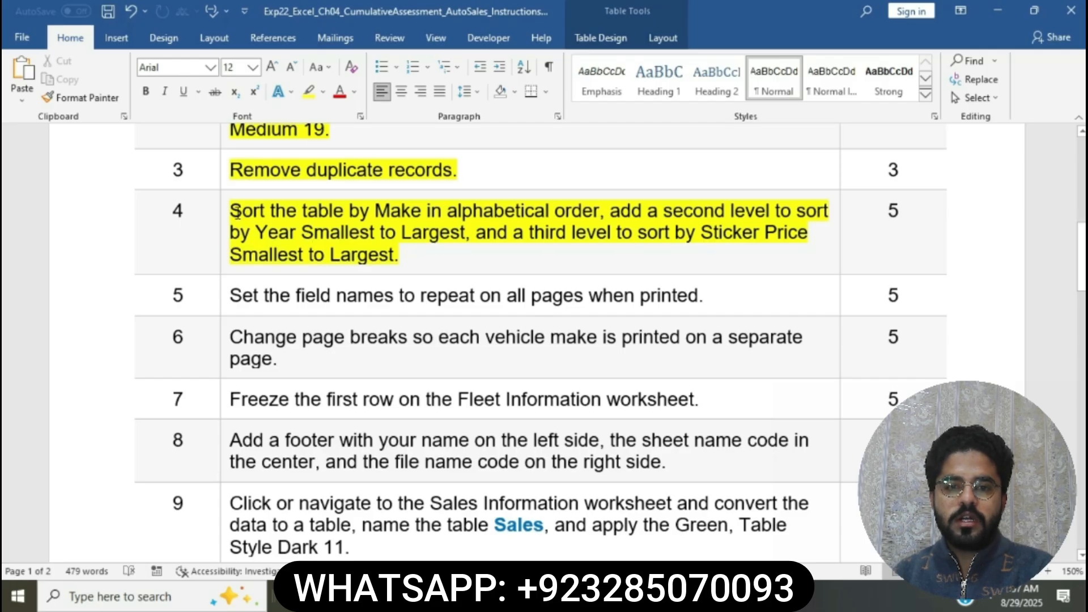
Step: Following instruction 4, start a custom sort of the Inventory table in Excel with Make, Cell Values, A to Z as first level
left_click_drag(235, 211, 584, 208)
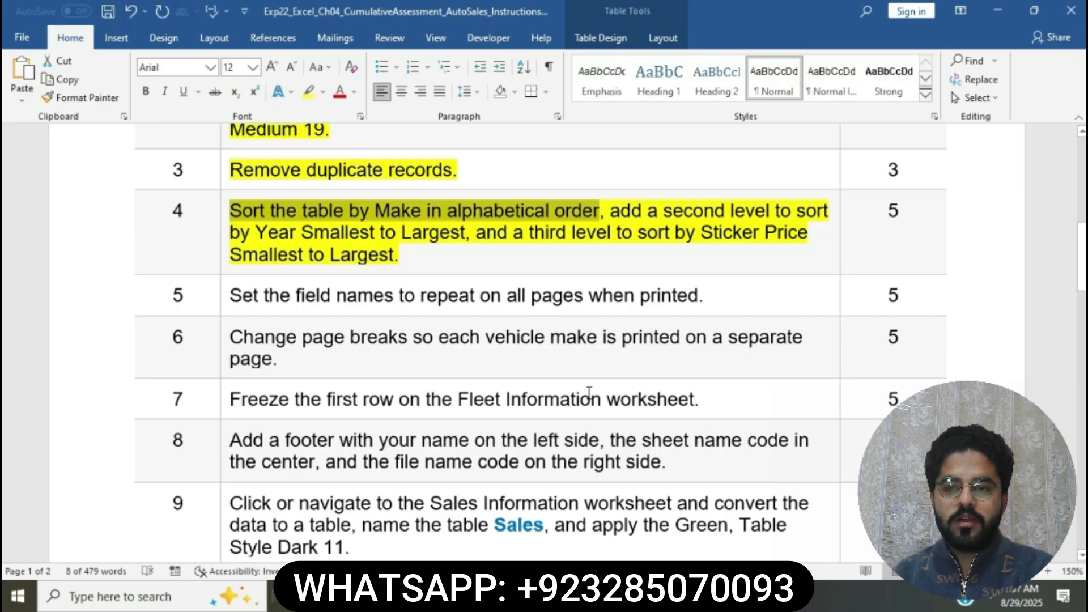
left_click(612, 597)
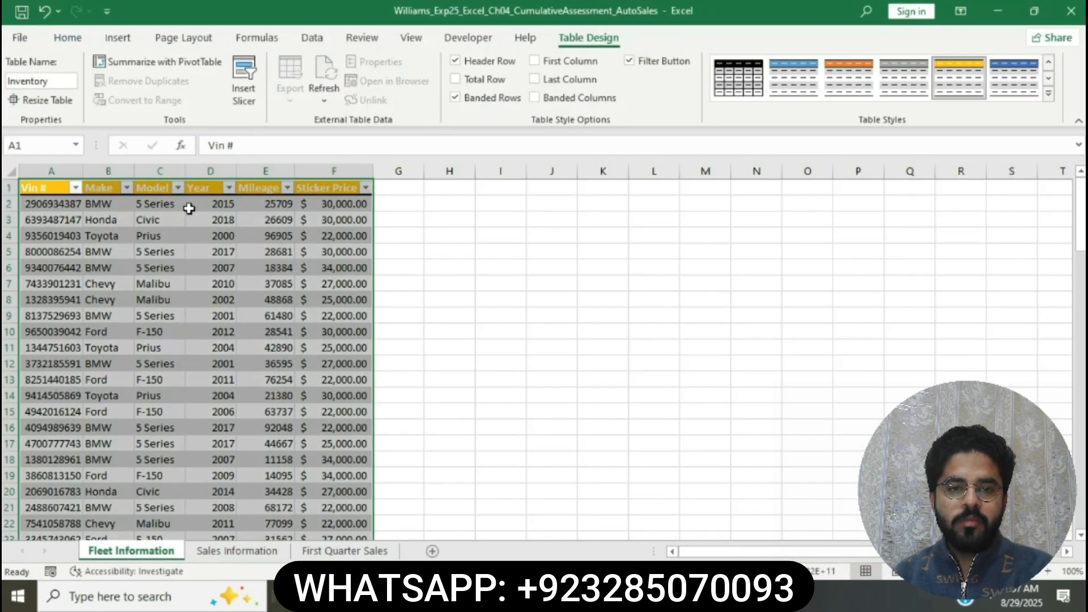
left_click(107, 185)
left_click(80, 38)
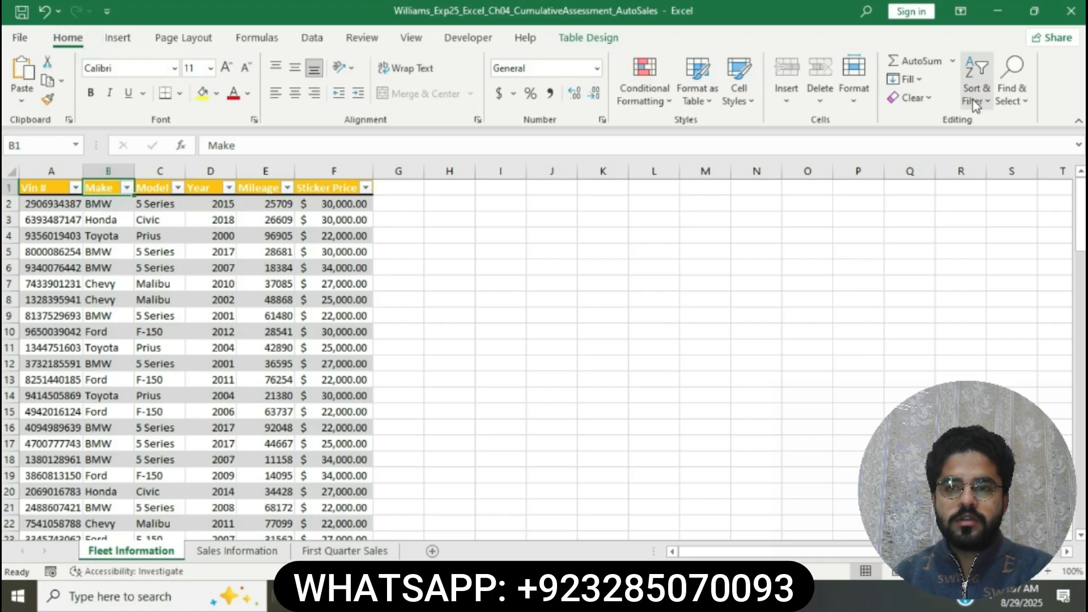
left_click(975, 102)
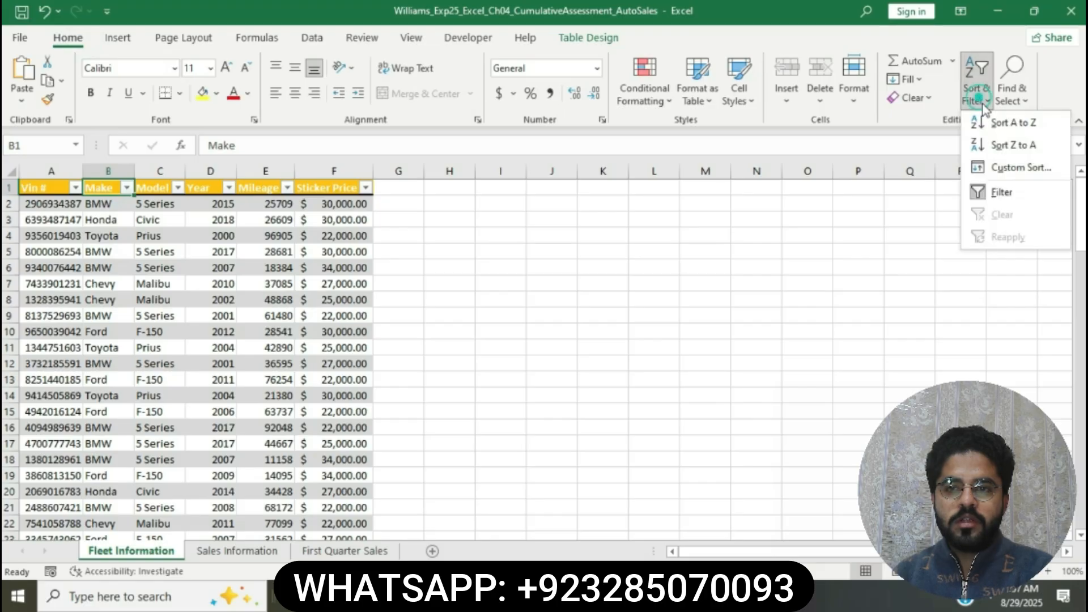
left_click(1012, 168)
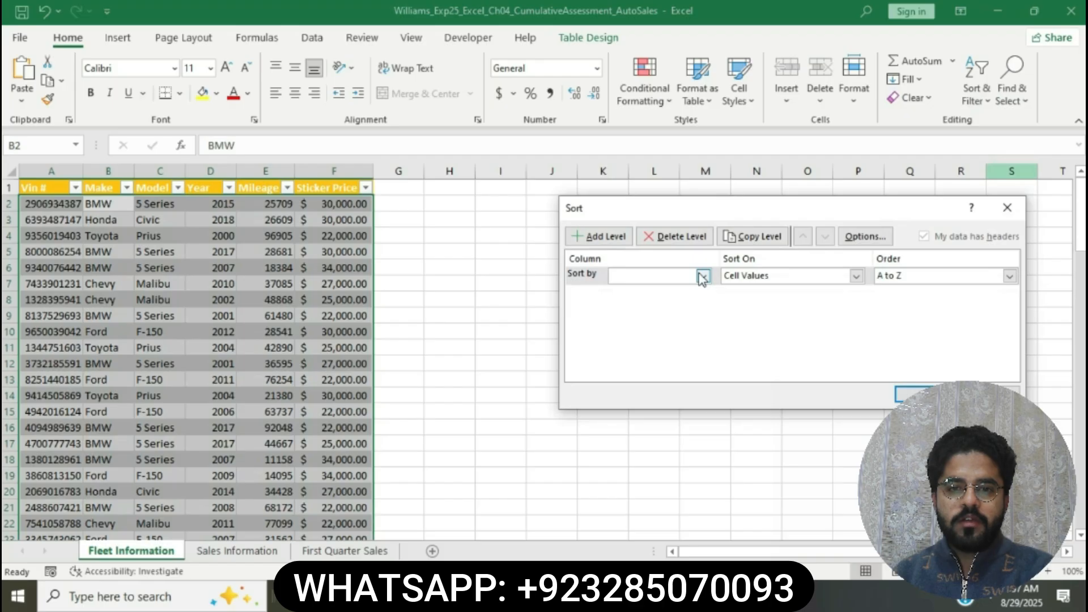
left_click(704, 277)
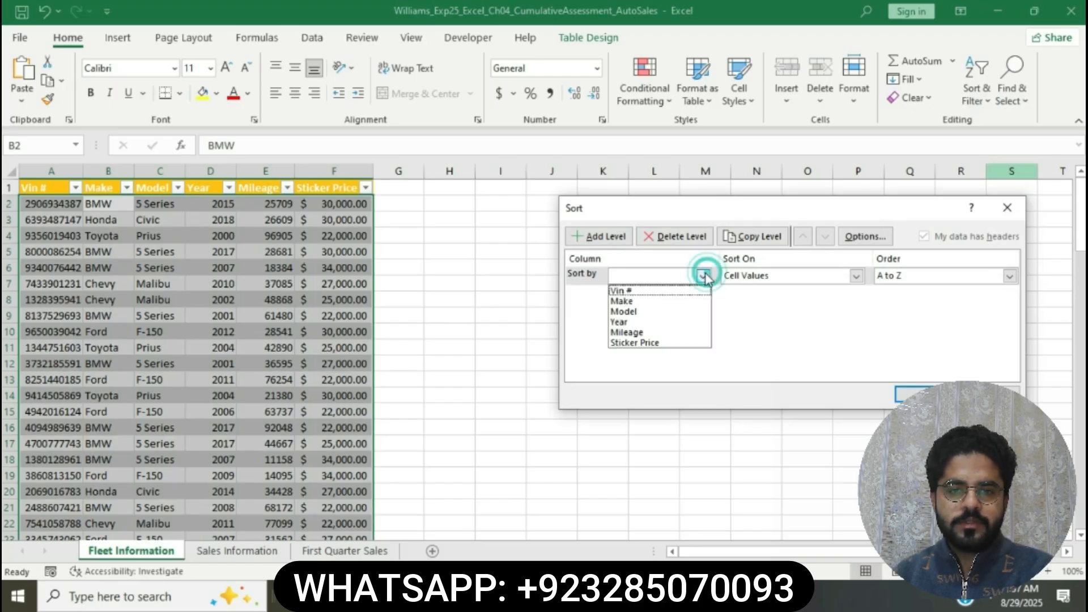
left_click(668, 302)
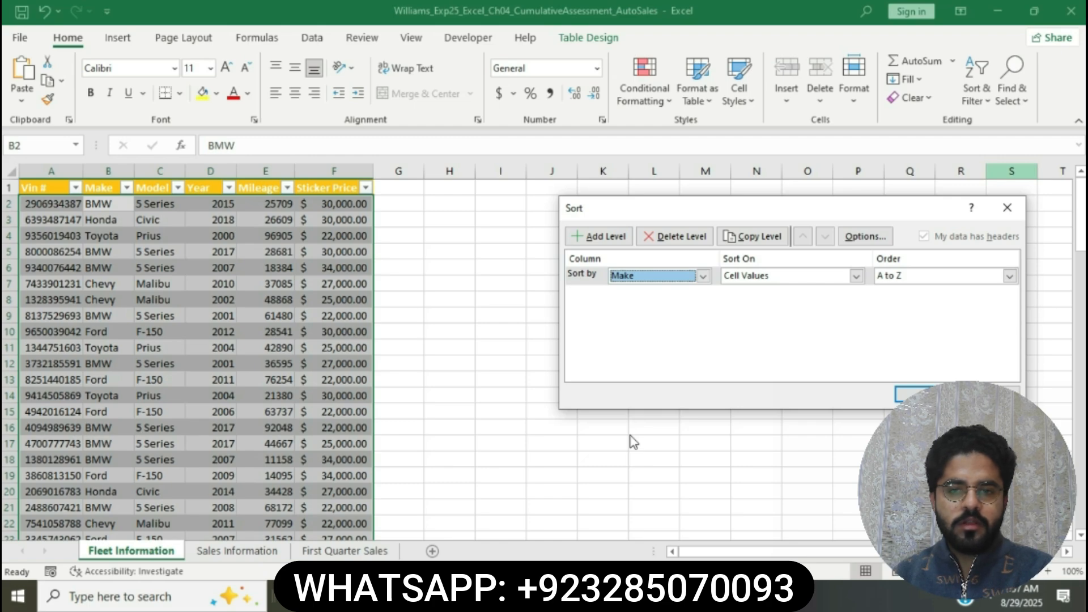
Step: Check the second sort level in the Word instructions, and in Excel add a sort level by Year, Cell Values, Smallest to Largest
key("alt+Tab")
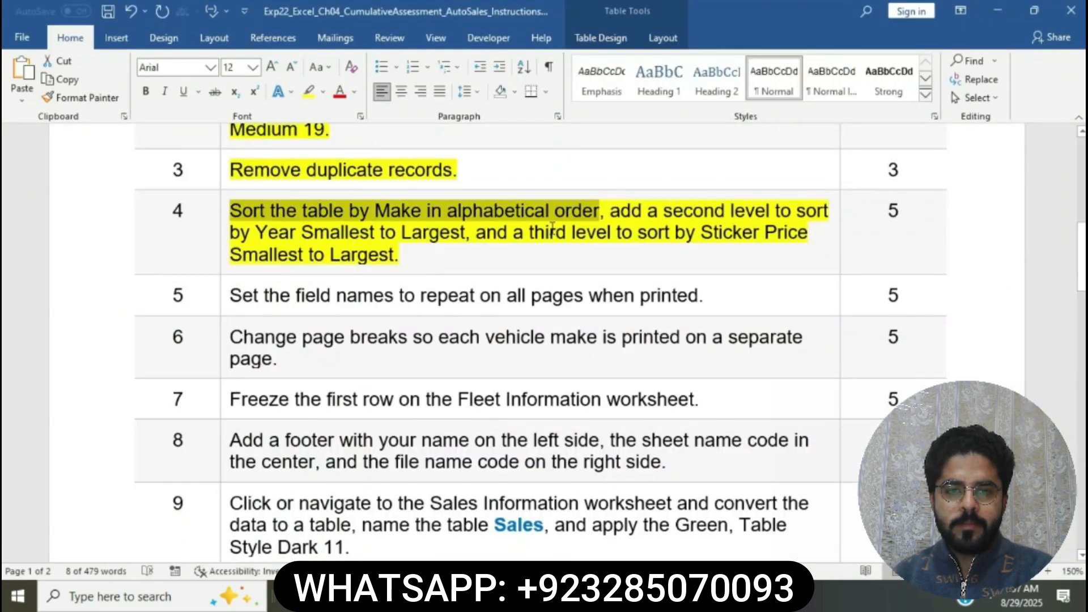
left_click_drag(615, 216, 471, 232)
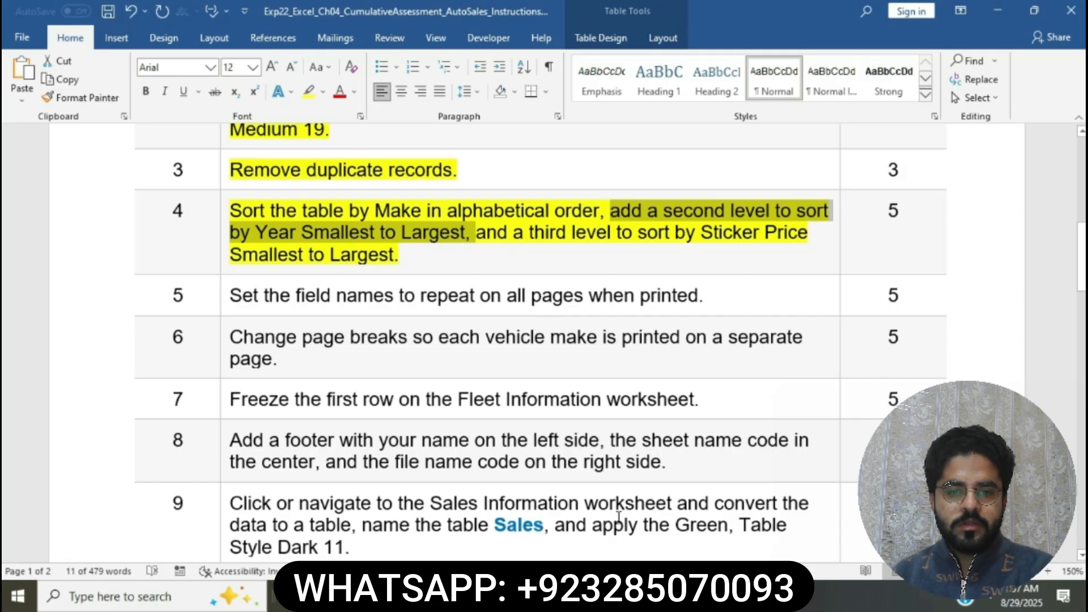
mouse_move(617, 596)
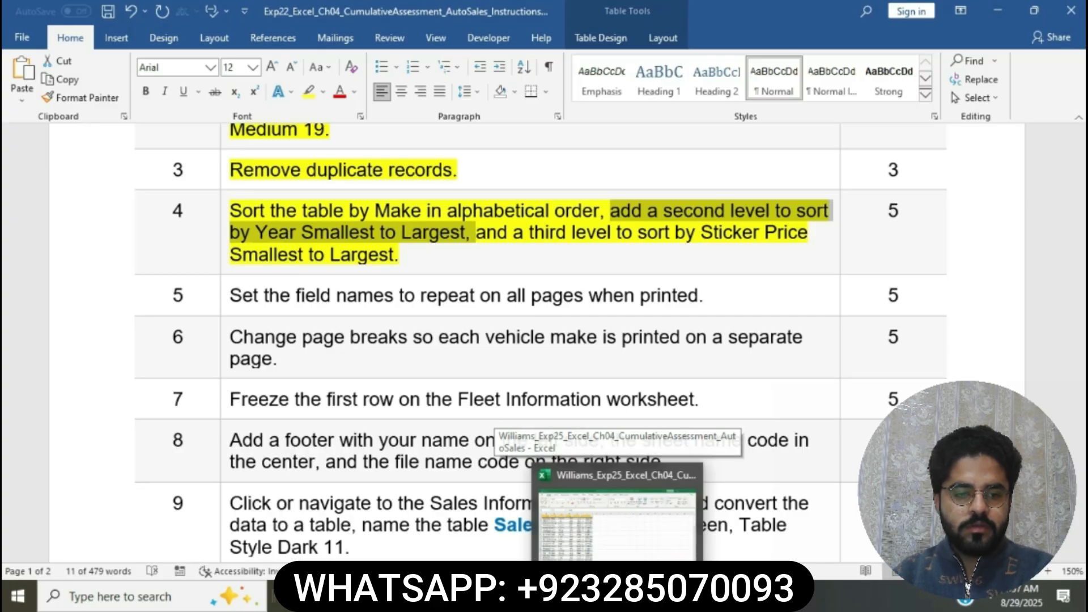
left_click(618, 515)
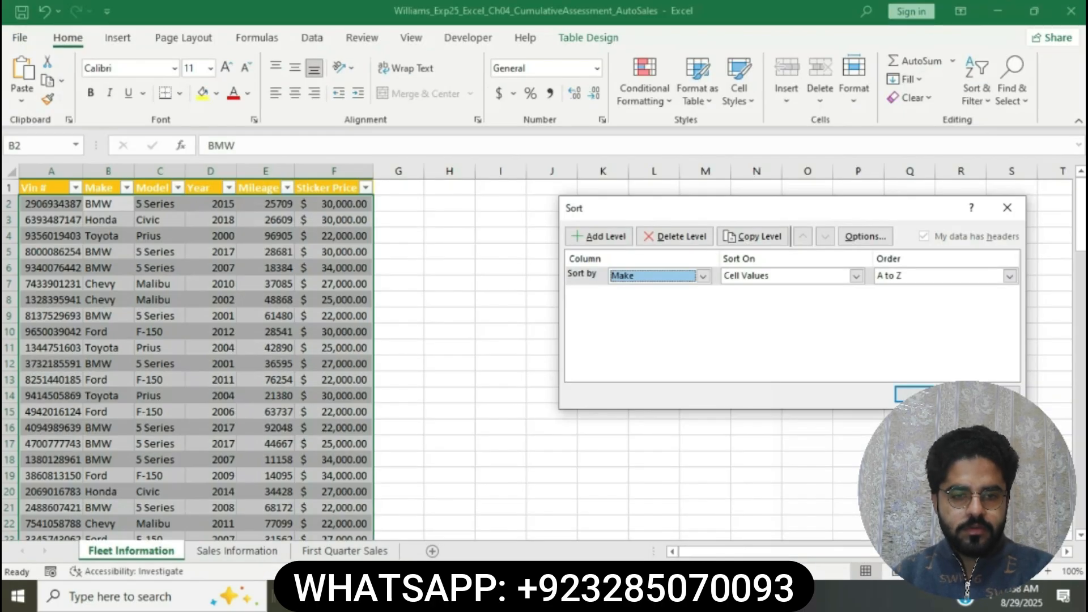
left_click(602, 237)
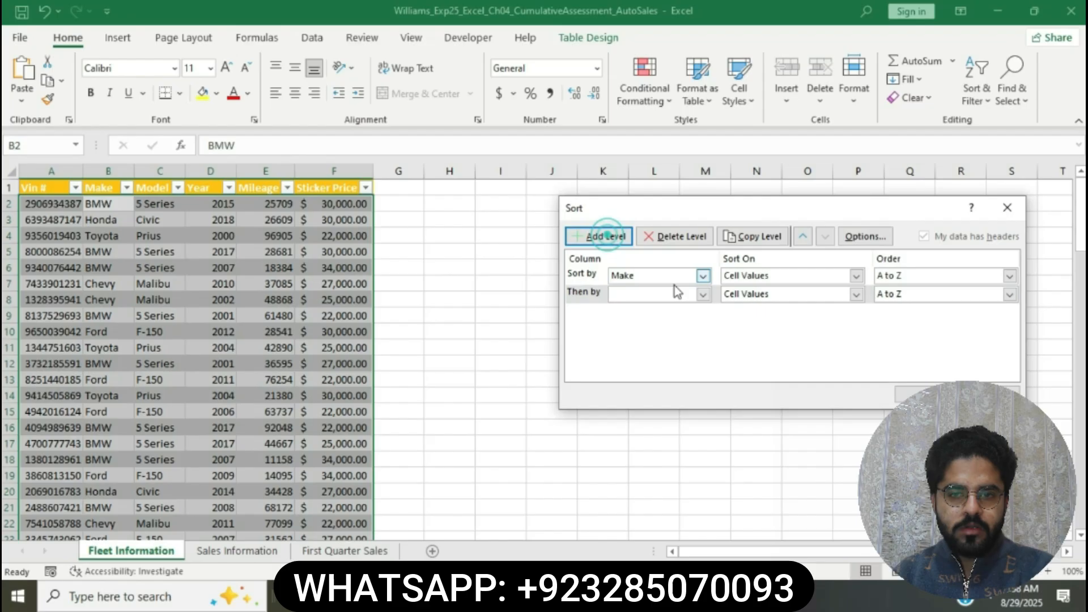
left_click(703, 295)
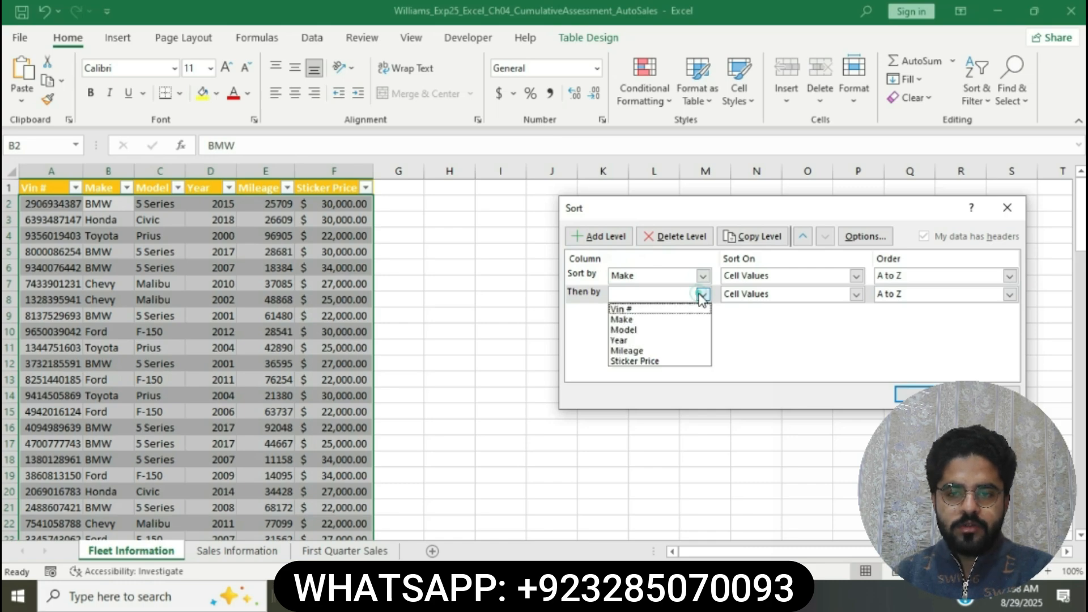
left_click(635, 340)
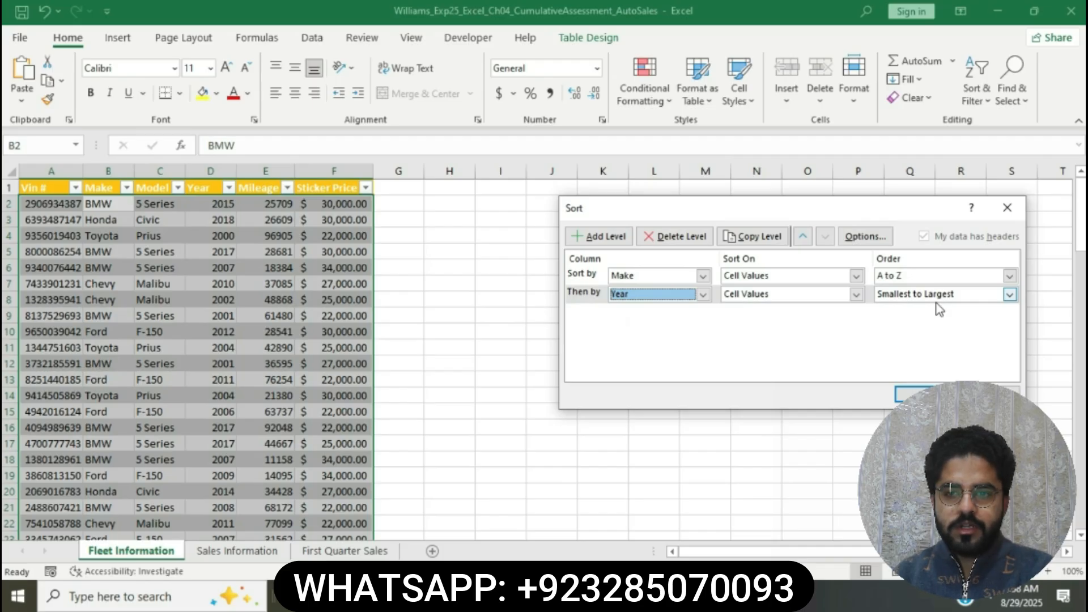
Step: Check the third sort level in Word, and in Excel add Sticker Price, Cell Values, Smallest to Largest, and apply the sort
mouse_move(578, 596)
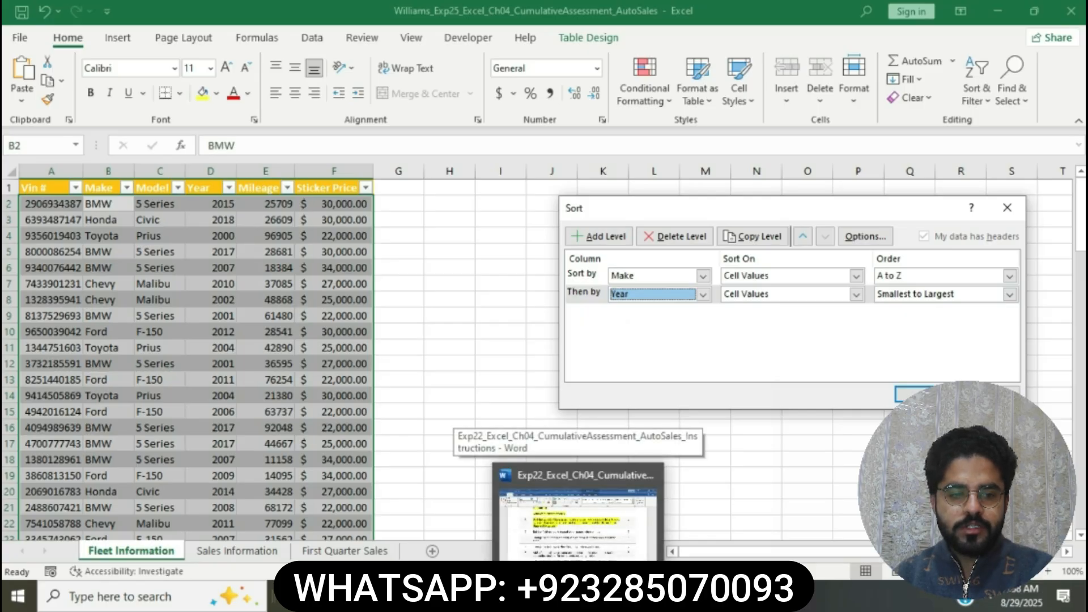
left_click(598, 545)
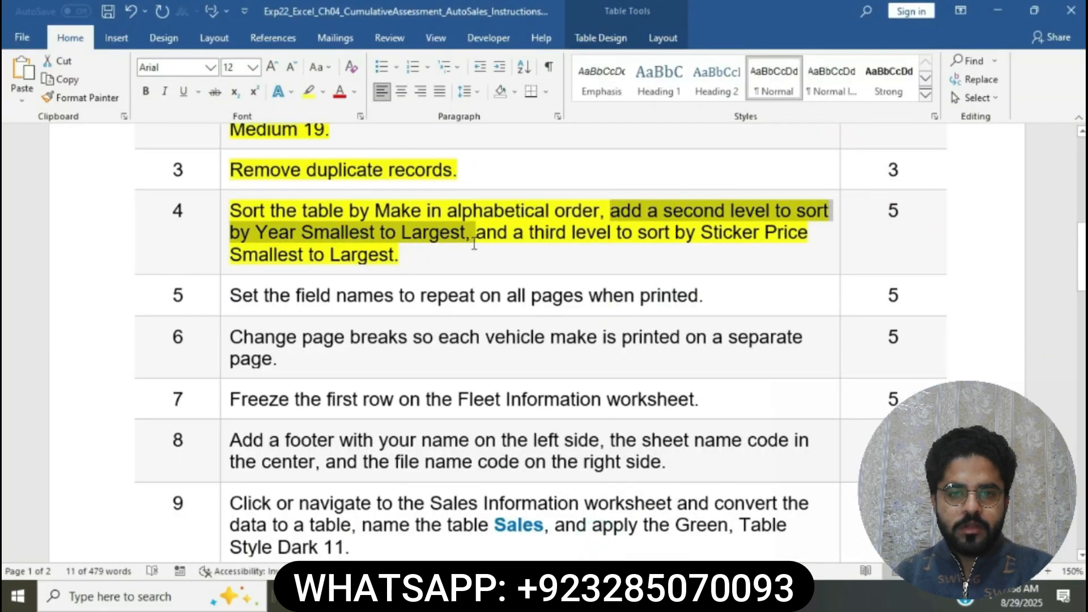
left_click_drag(482, 239, 797, 249)
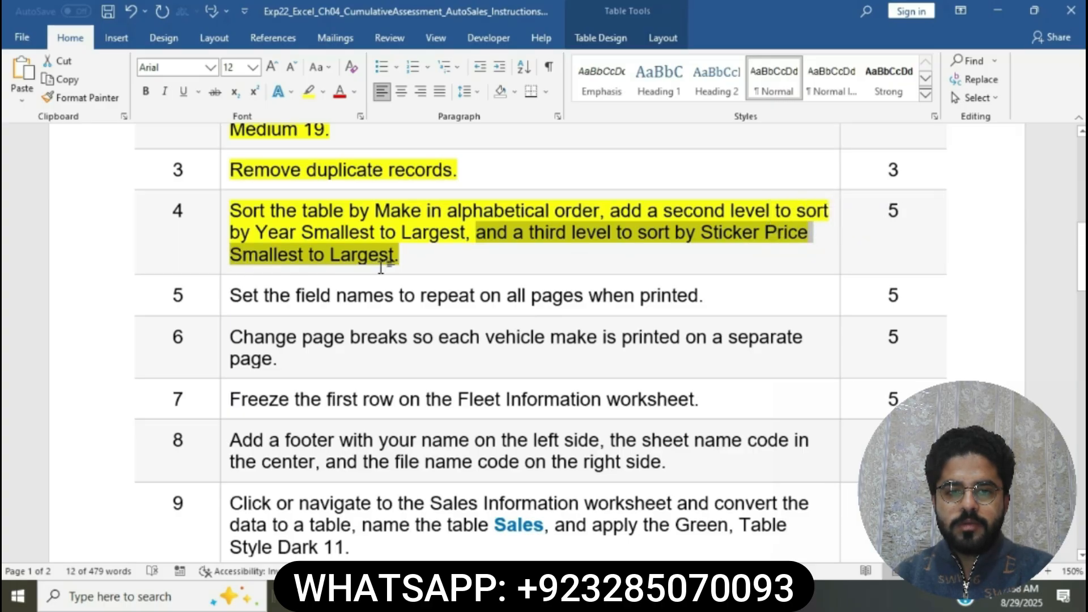
key("alt+Tab")
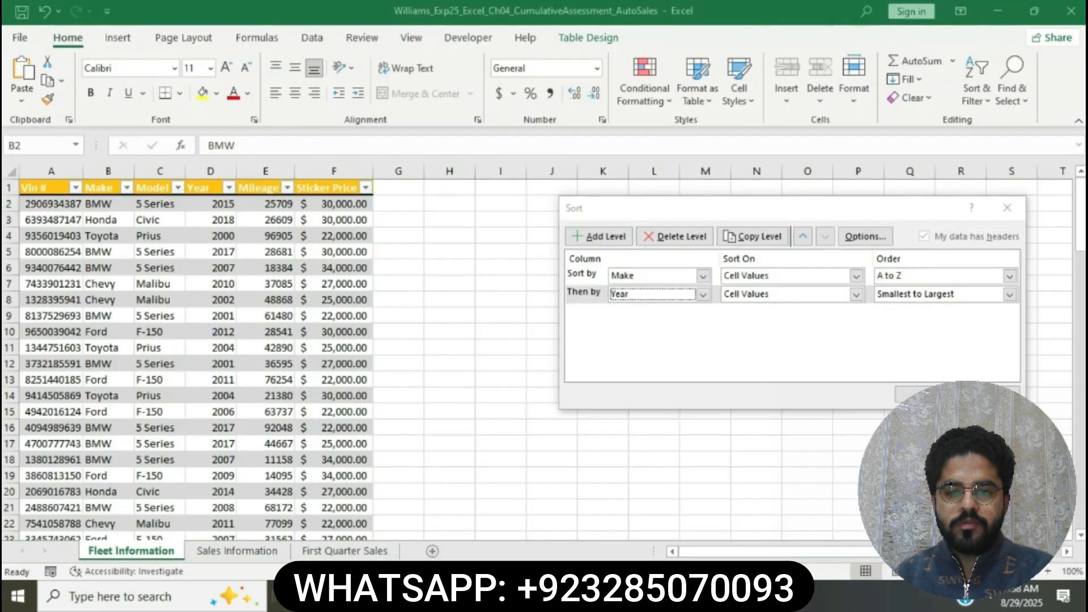
left_click(600, 236)
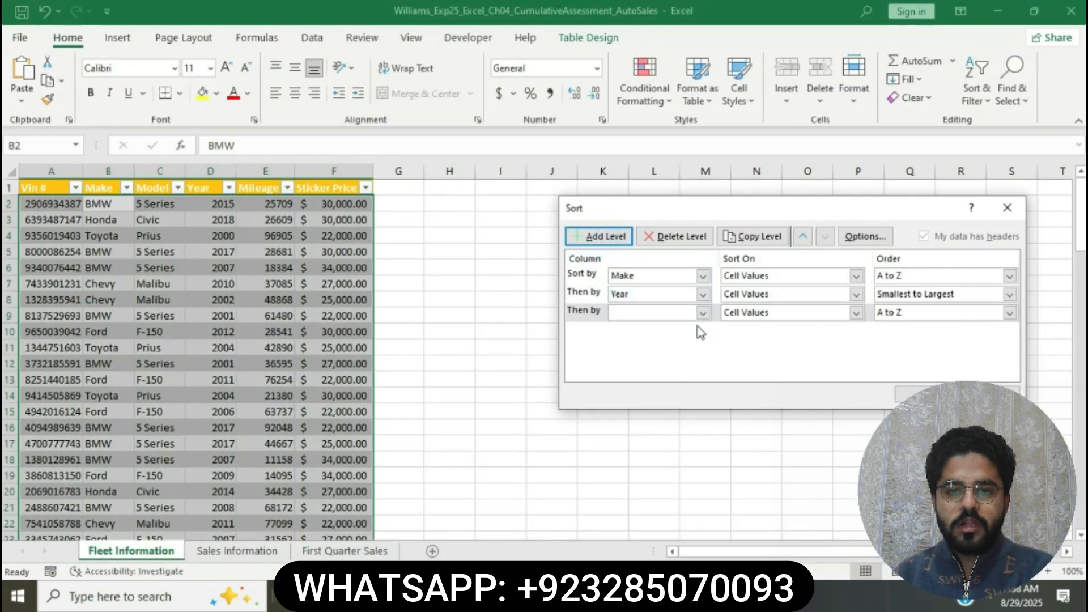
key("alt+Tab")
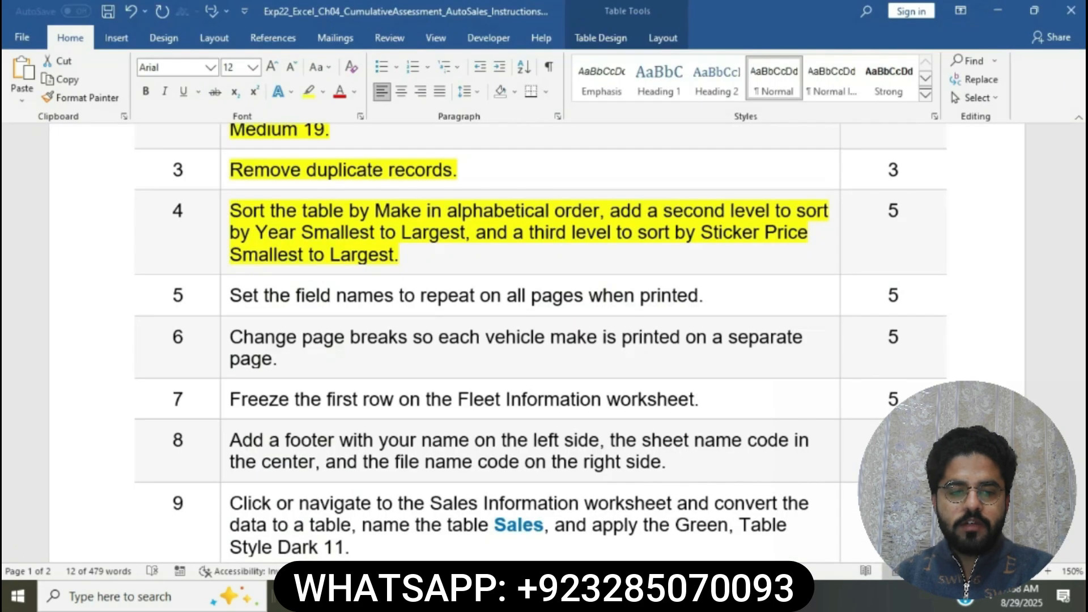
left_click_drag(476, 232, 813, 234)
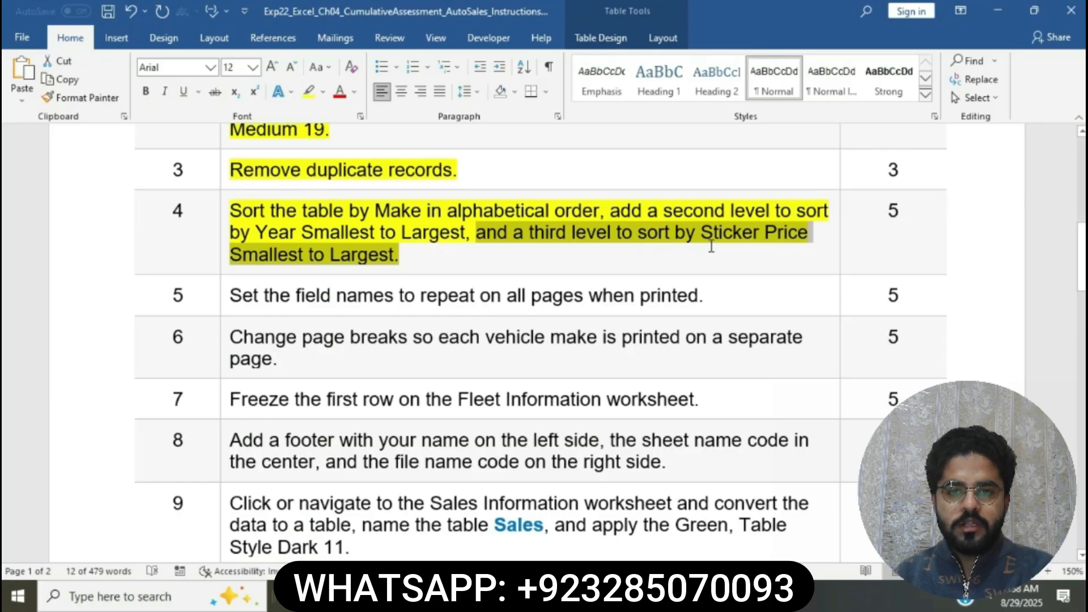
key("alt+Tab")
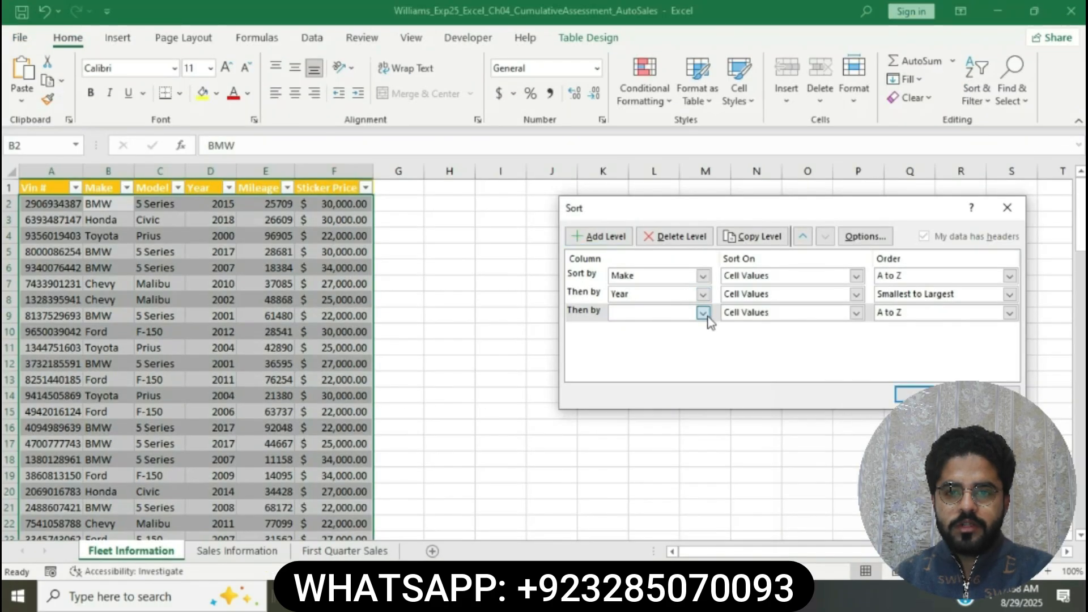
left_click(705, 317)
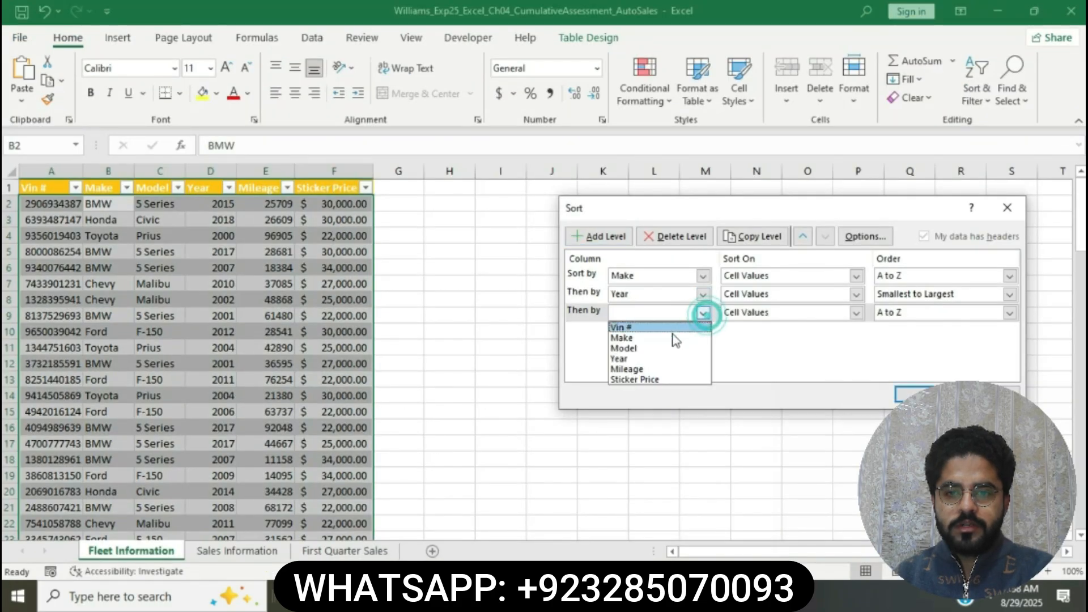
left_click(649, 380)
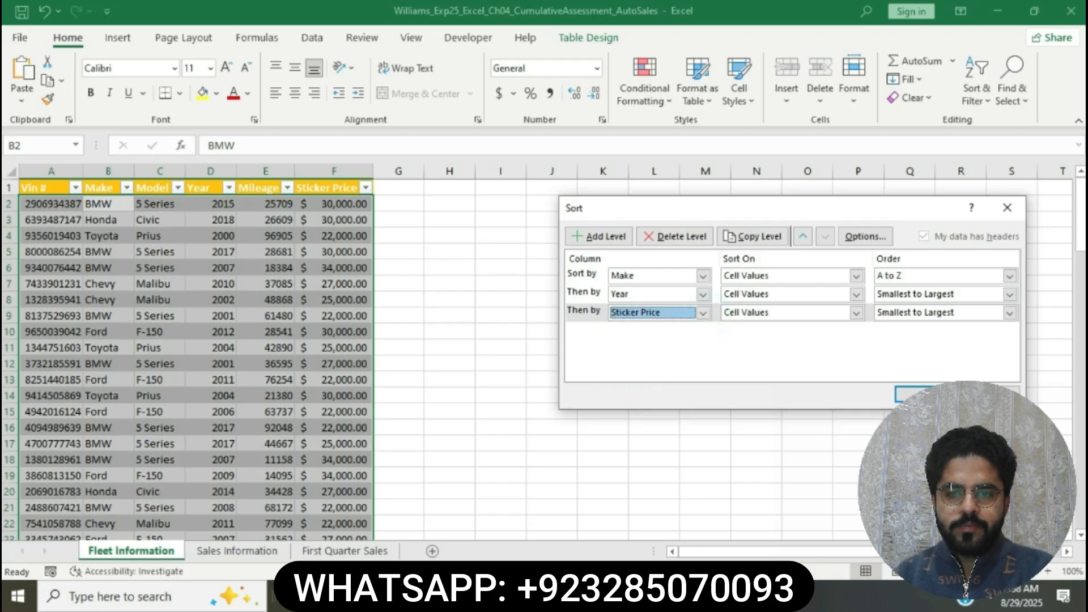
key("alt+Tab")
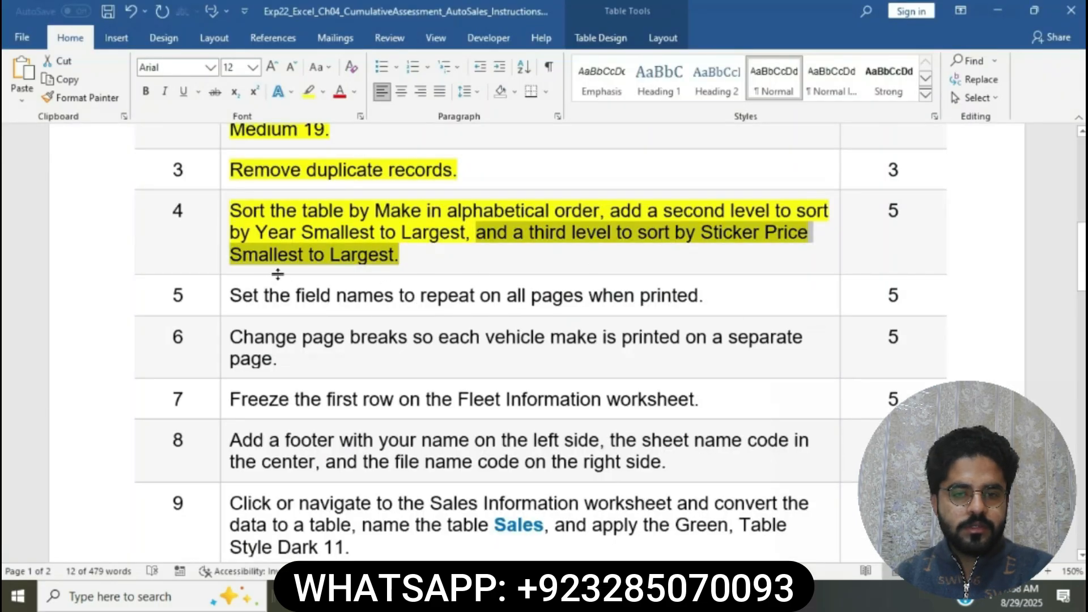
left_click(365, 264)
key("alt+Tab")
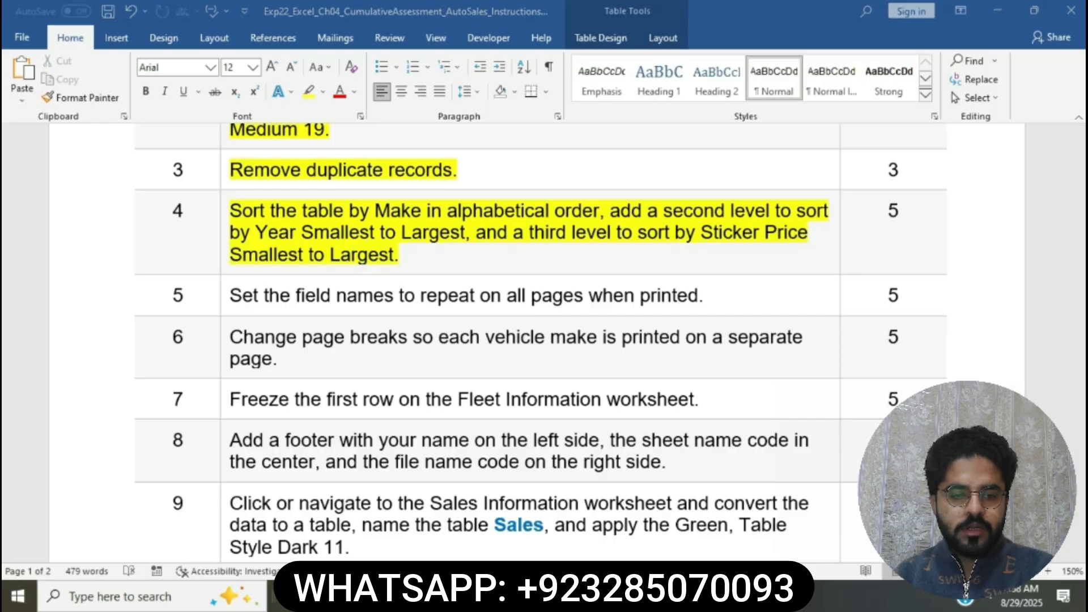
left_click(910, 393)
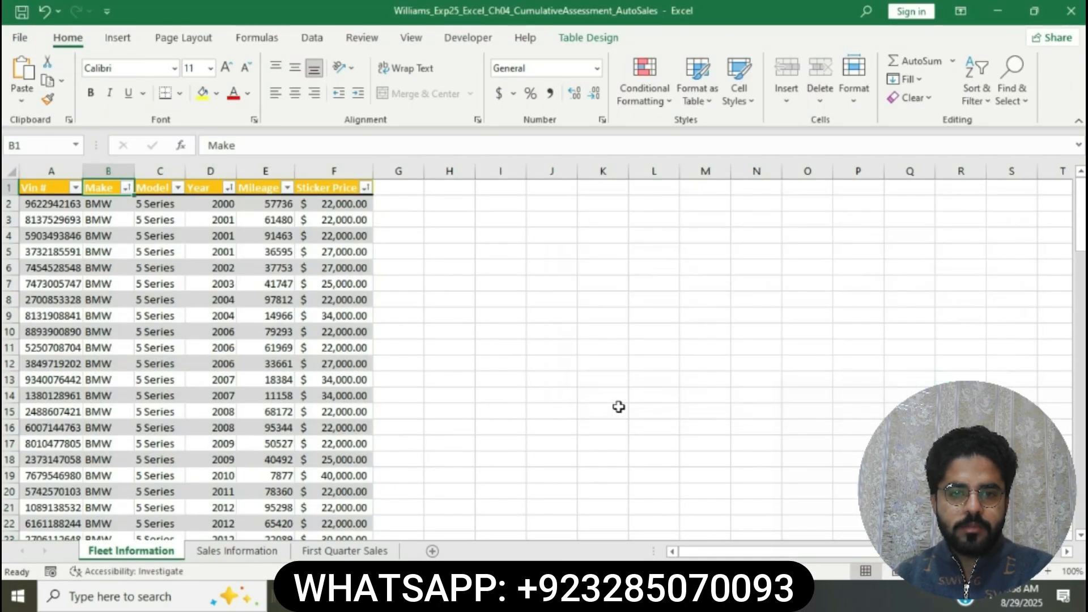
Step: Switch to the Word instructions and highlight the text of instruction 5, about repeating field names when printed, in yellow
key("alt+Tab")
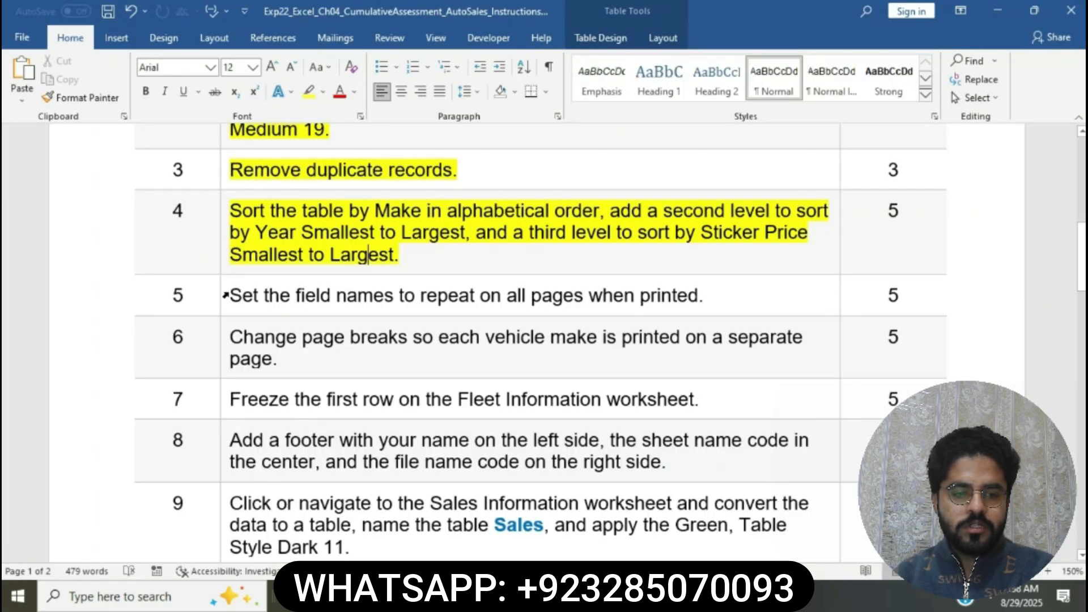
left_click(226, 296)
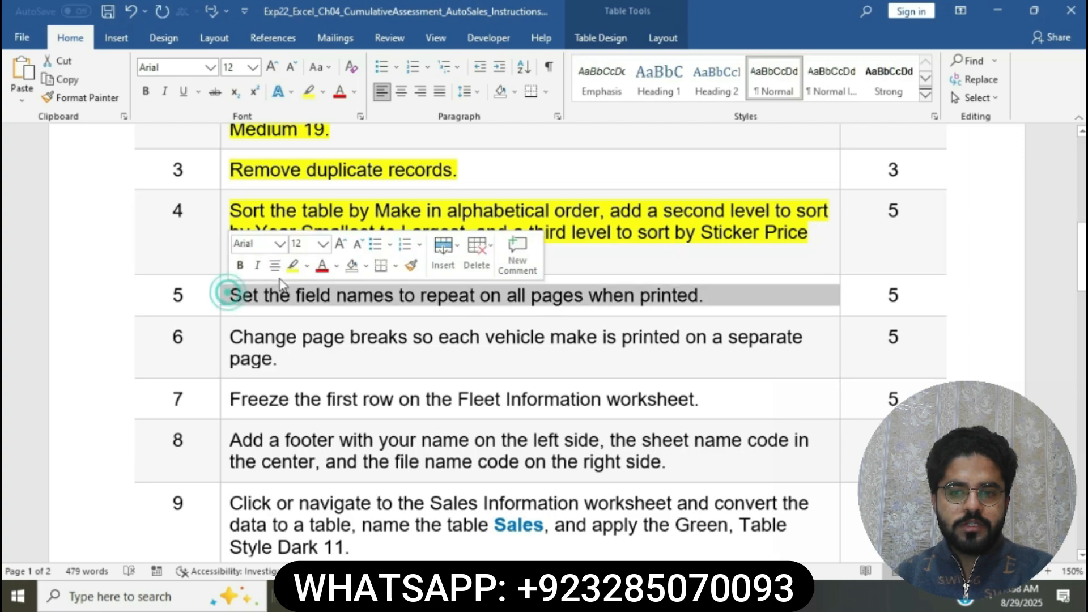
left_click(292, 265)
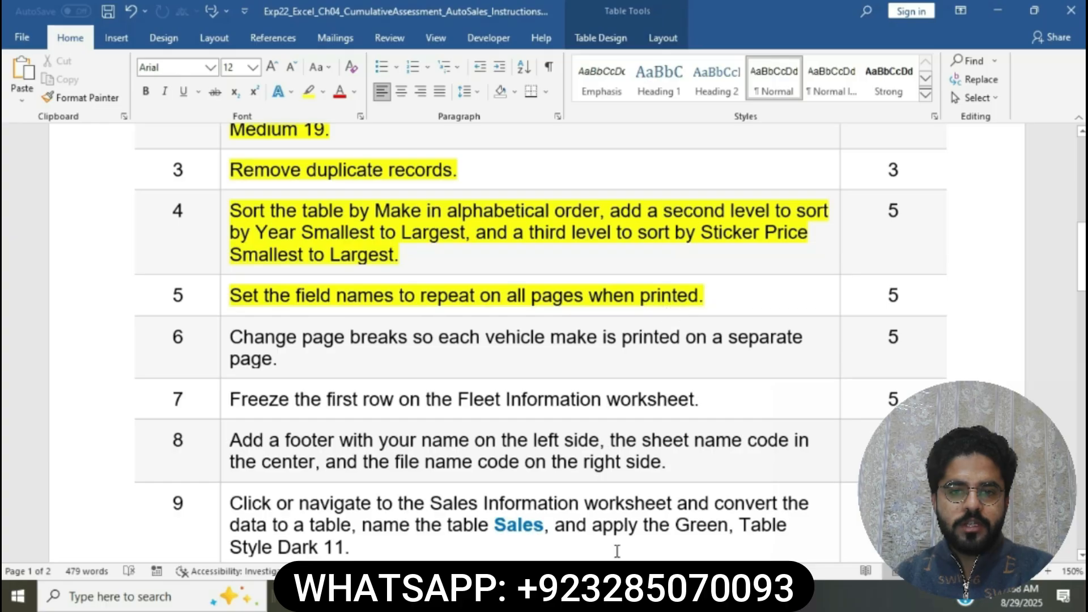
Step: Switch to Excel and set row 1 ($1:$1) of the Fleet Information sheet to repeat at the top of every printed page
key("alt+Tab")
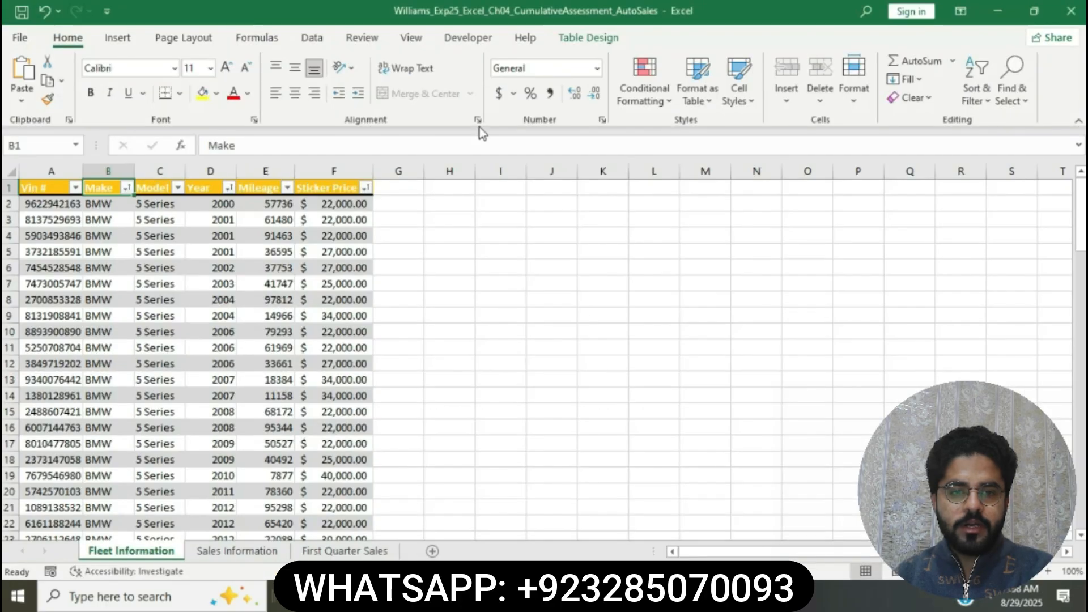
left_click(211, 39)
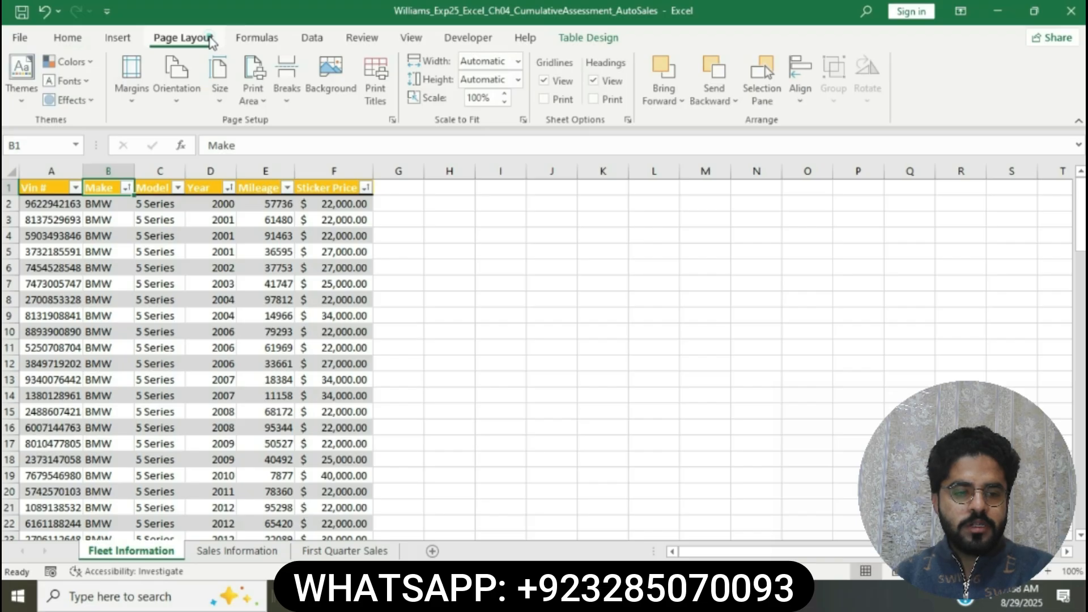
left_click(393, 120)
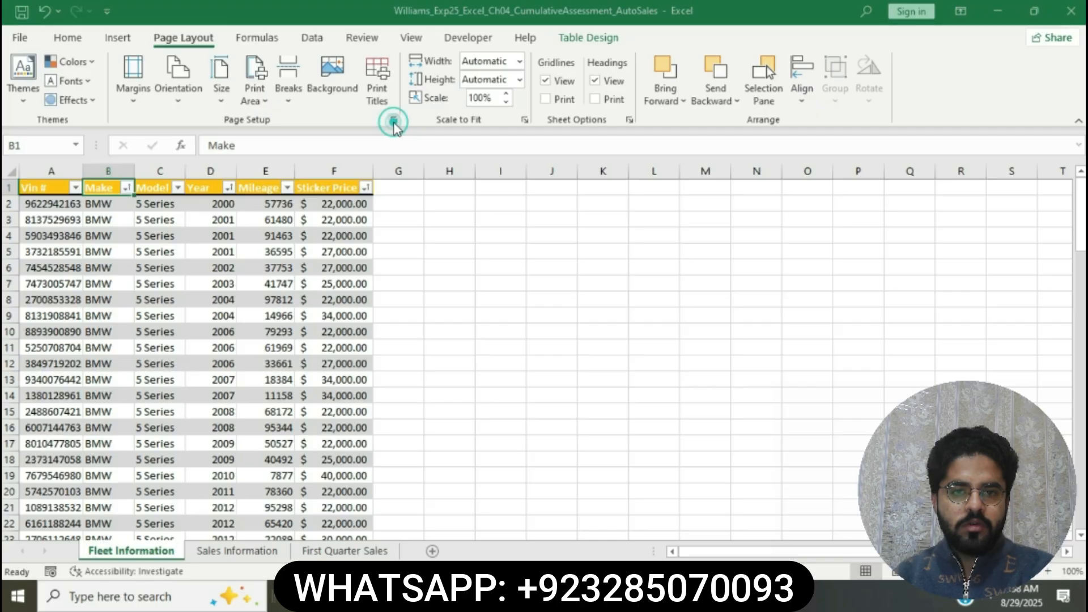
left_click(394, 122)
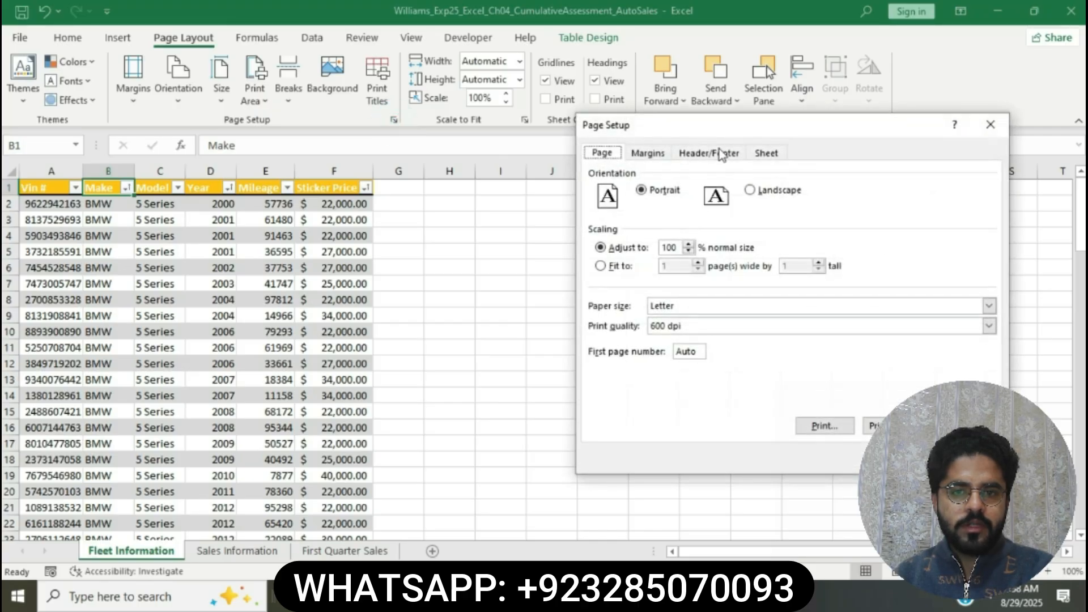
left_click(785, 154)
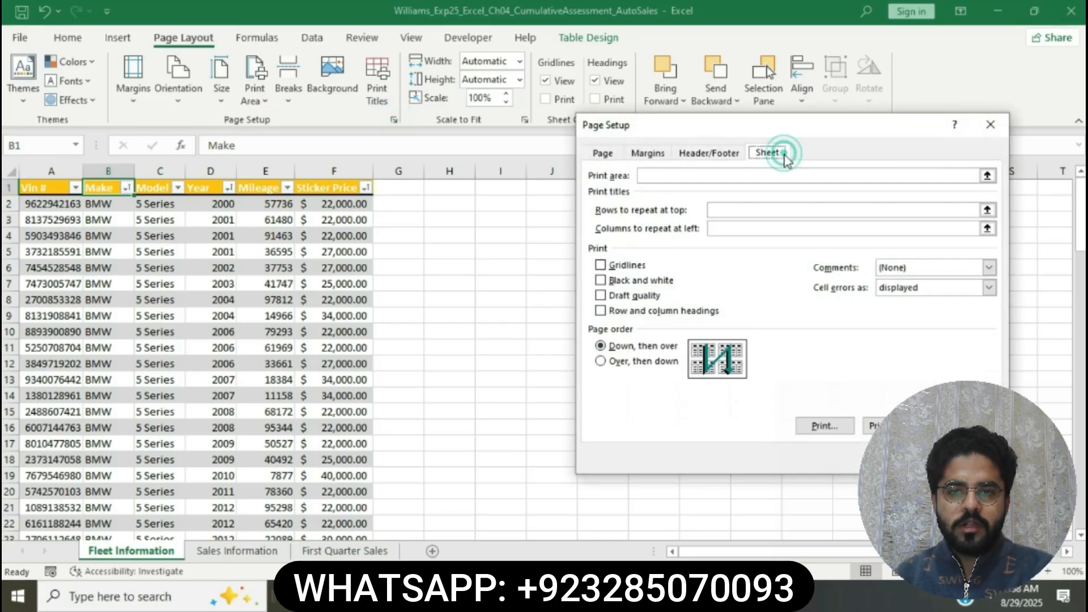
left_click(747, 210)
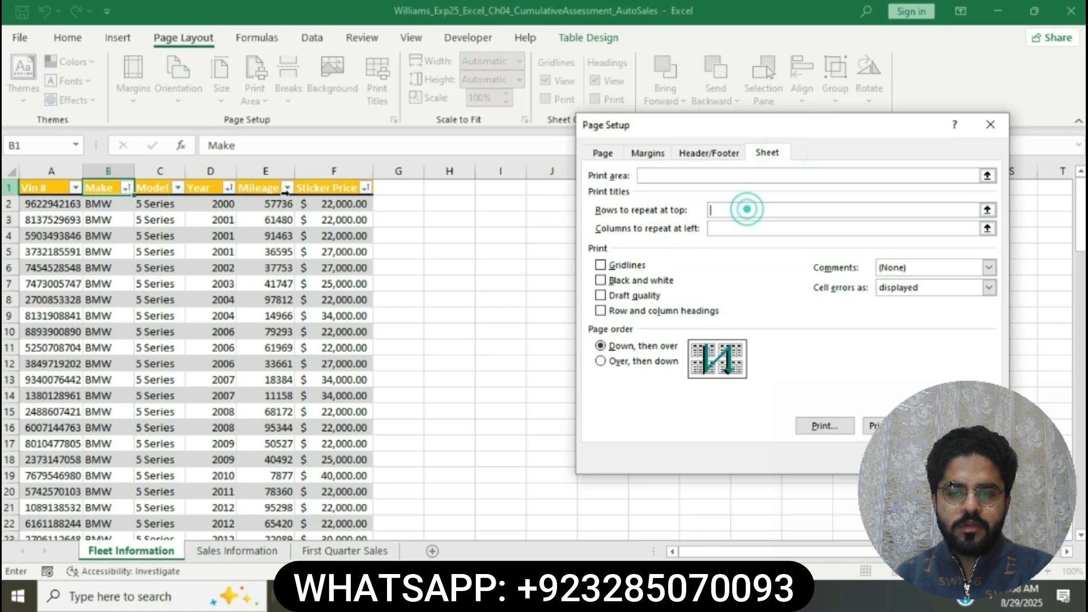
left_click(9, 188)
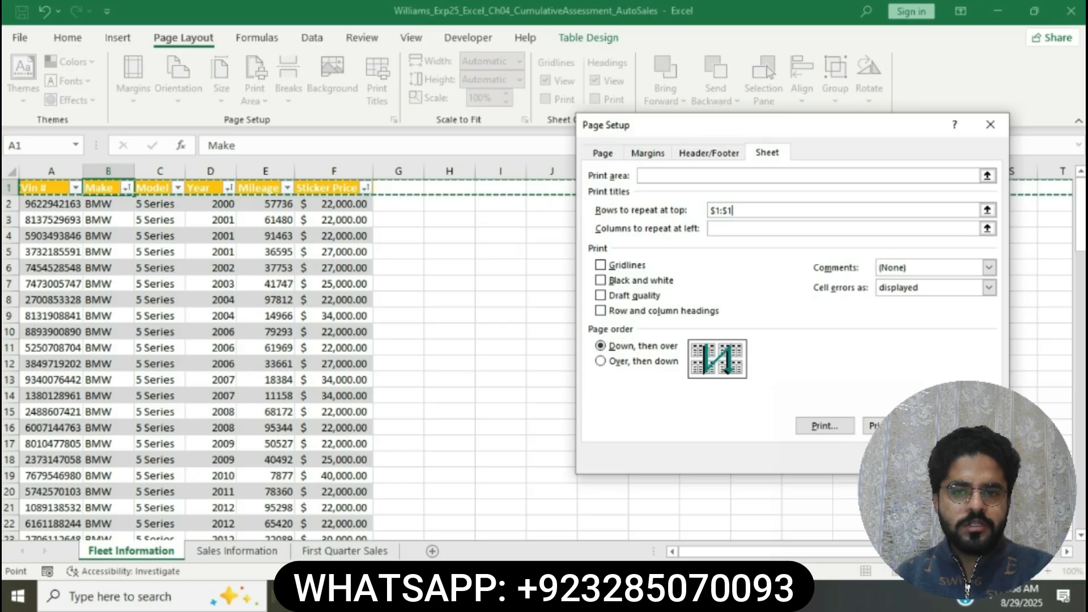
left_click(908, 458)
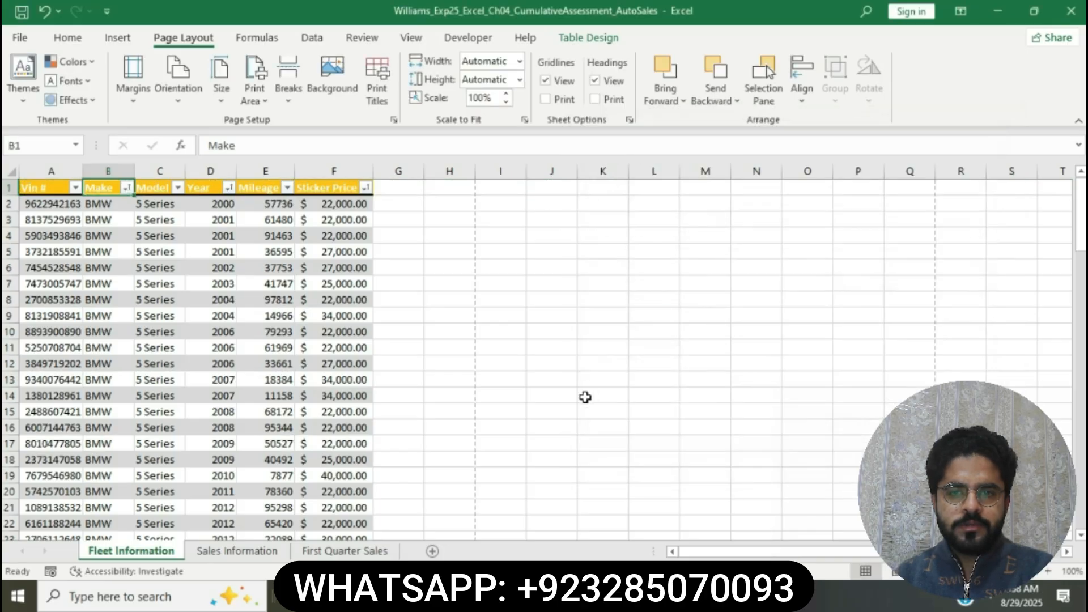
Step: Switch to the Word instructions and highlight the text of instruction 6, about page breaks for each vehicle make, in yellow
left_click(582, 597)
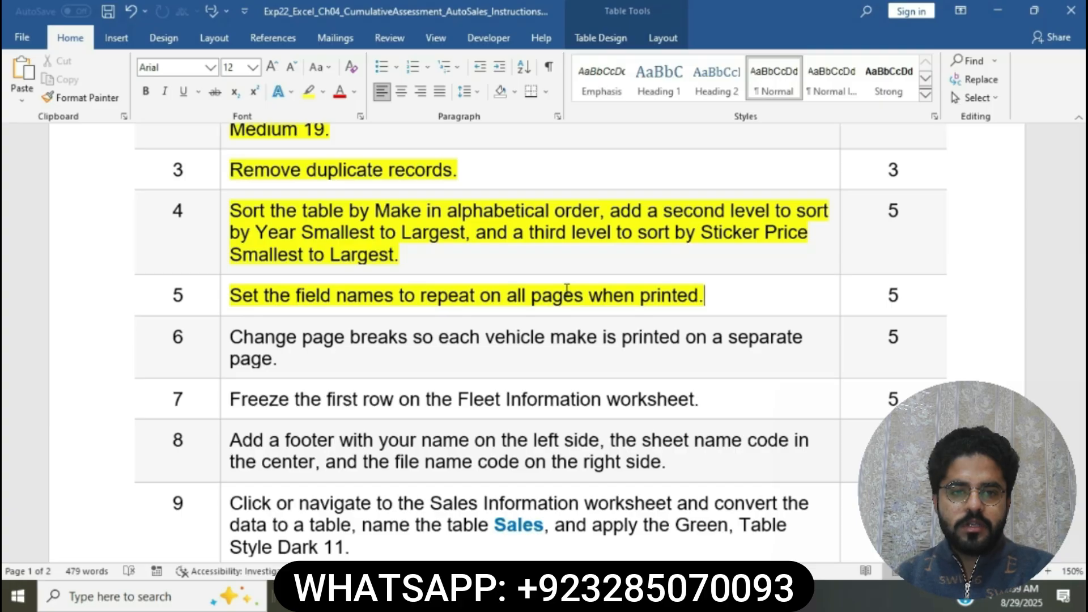
scroll(464, 318, "down", 2)
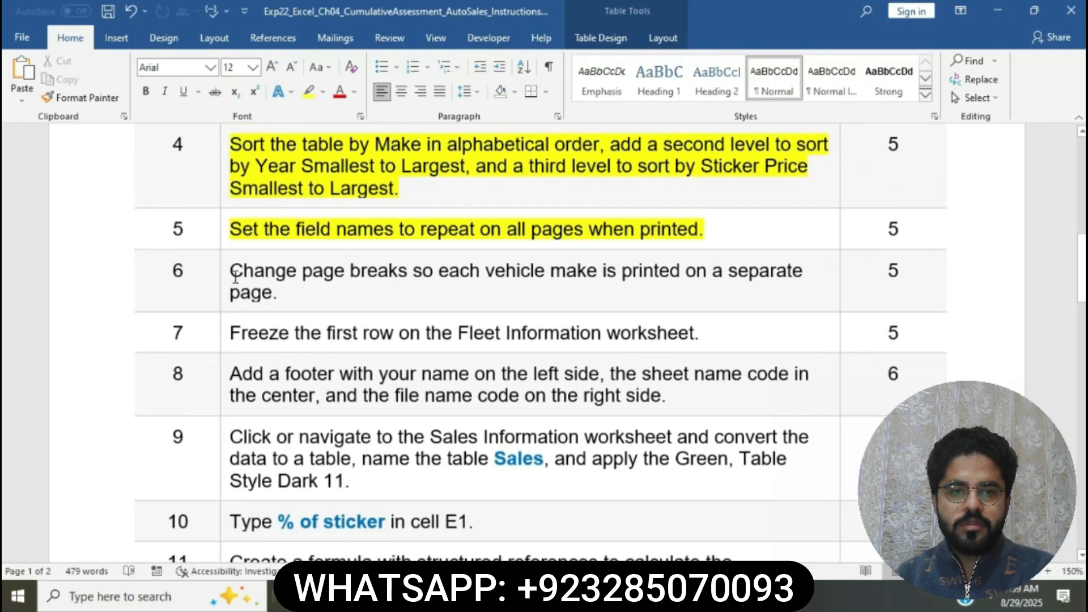
left_click(229, 275)
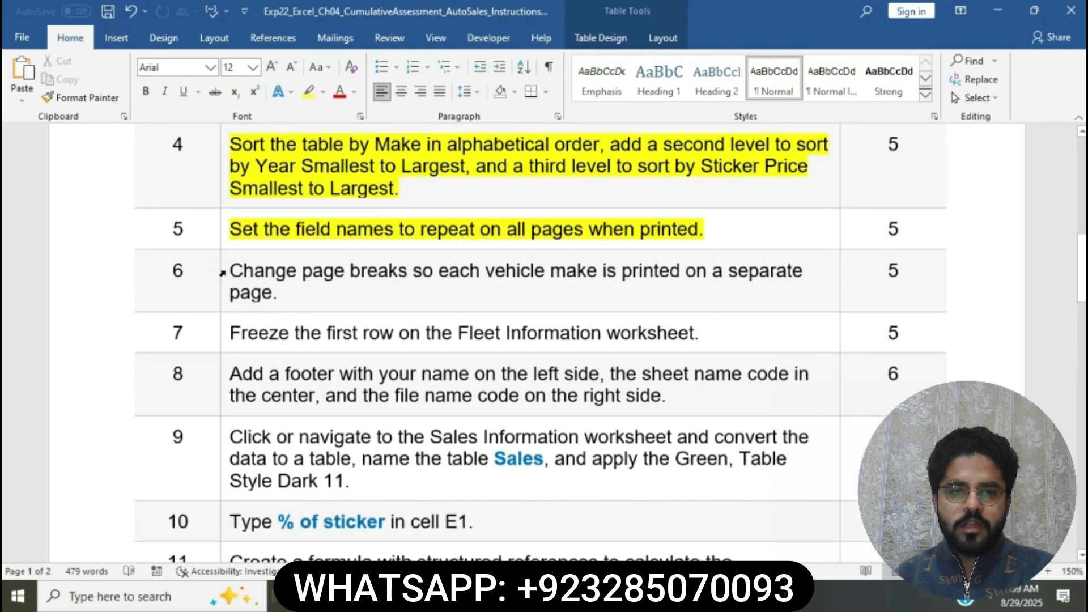
left_click(222, 273)
left_click(287, 244)
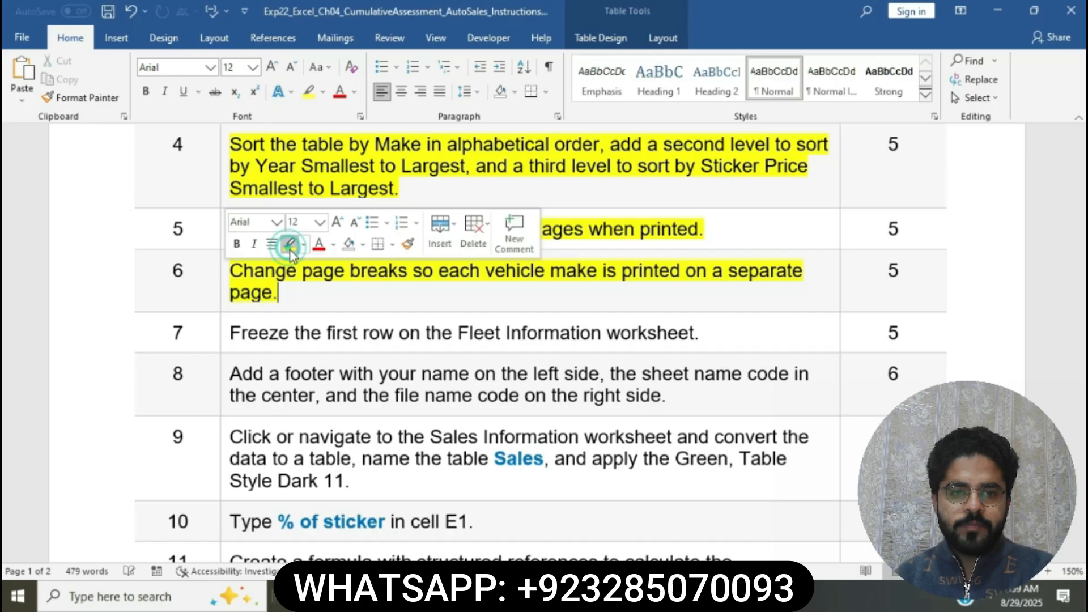
Step: Switch to Excel, display the Fleet Information sheet in Page Break Preview, and recheck instruction 6 in Word before returning to the sheet
left_click(307, 279)
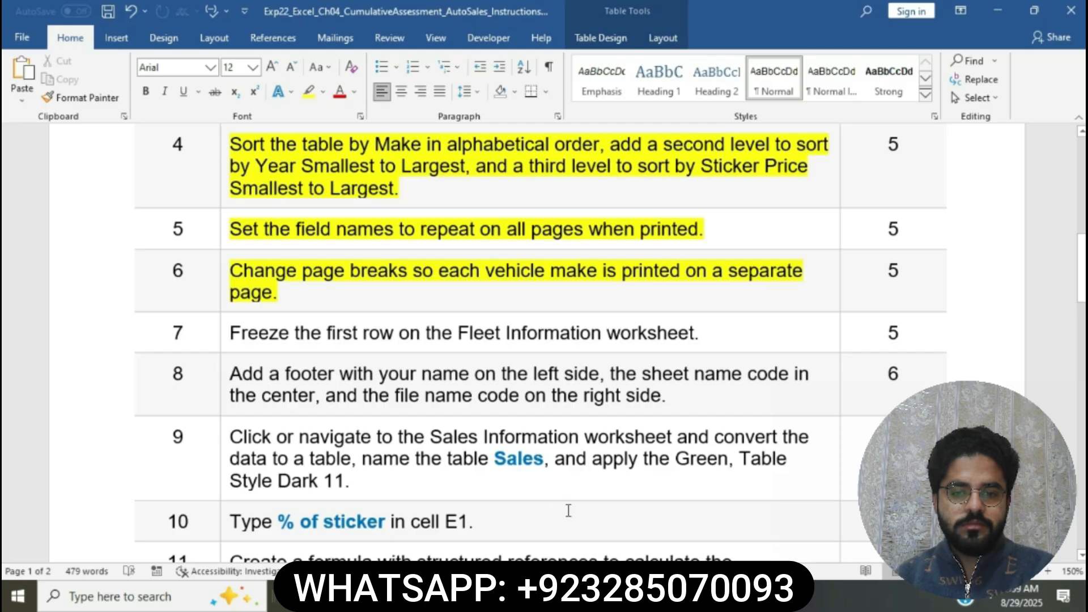
left_click(596, 596)
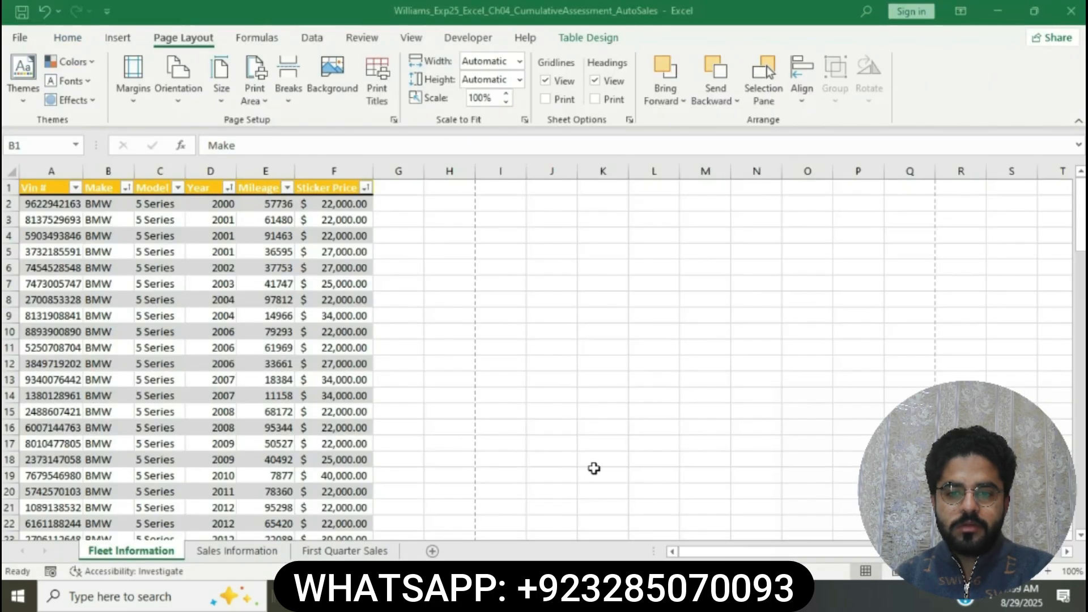
left_click(424, 40)
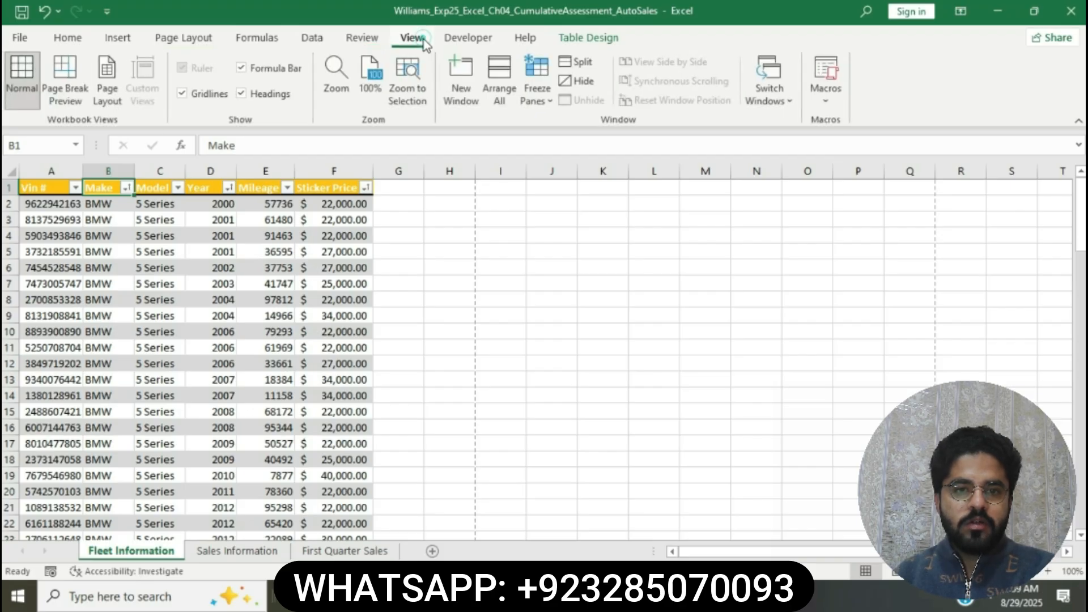
left_click(68, 69)
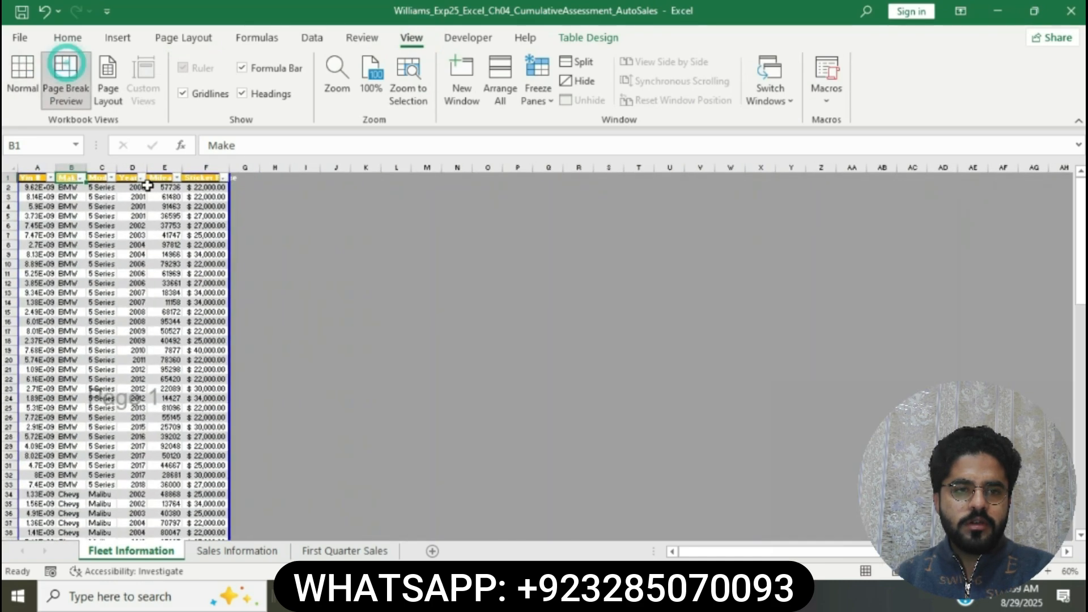
key("alt+Tab")
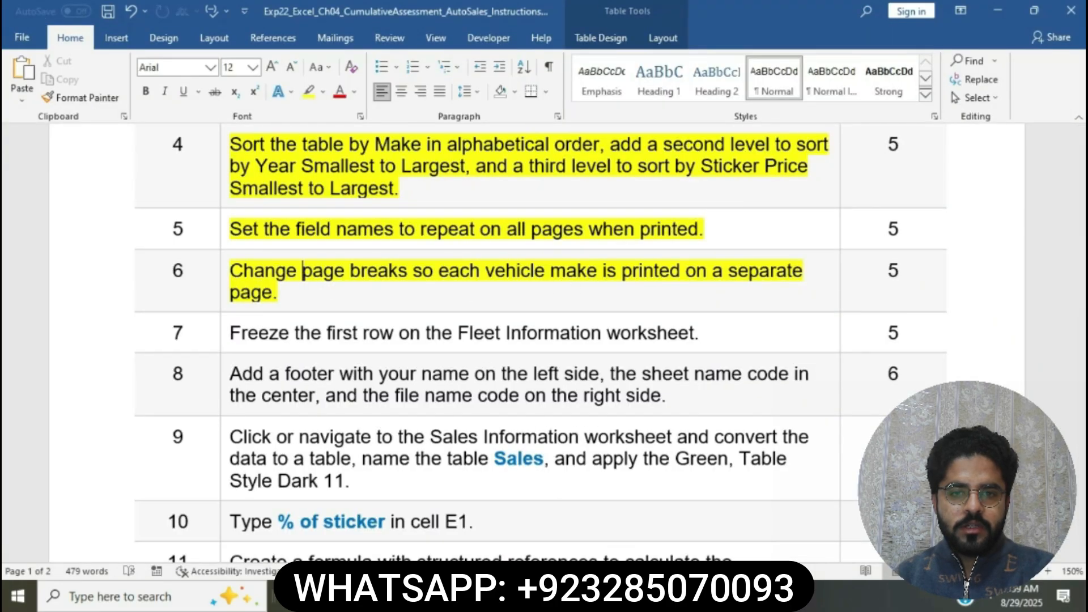
key("alt+Tab")
Step: Move the first page break up to between rows 33 and 34, separating the BMW records from the Chevy records
scroll(181, 438, "down", 4)
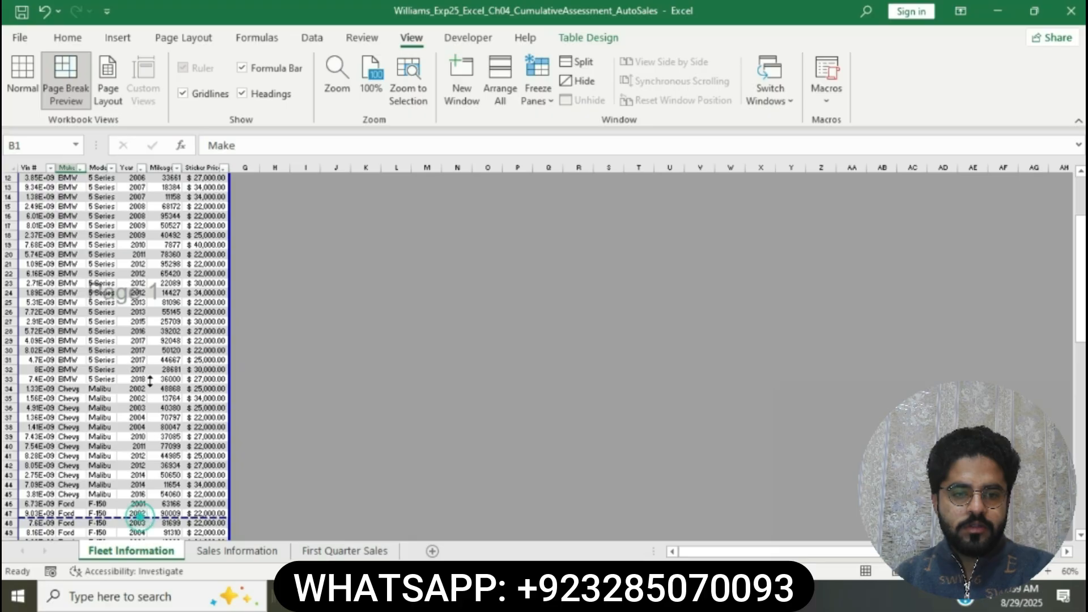
left_click_drag(139, 517, 136, 386)
scroll(136, 386, "up", 4)
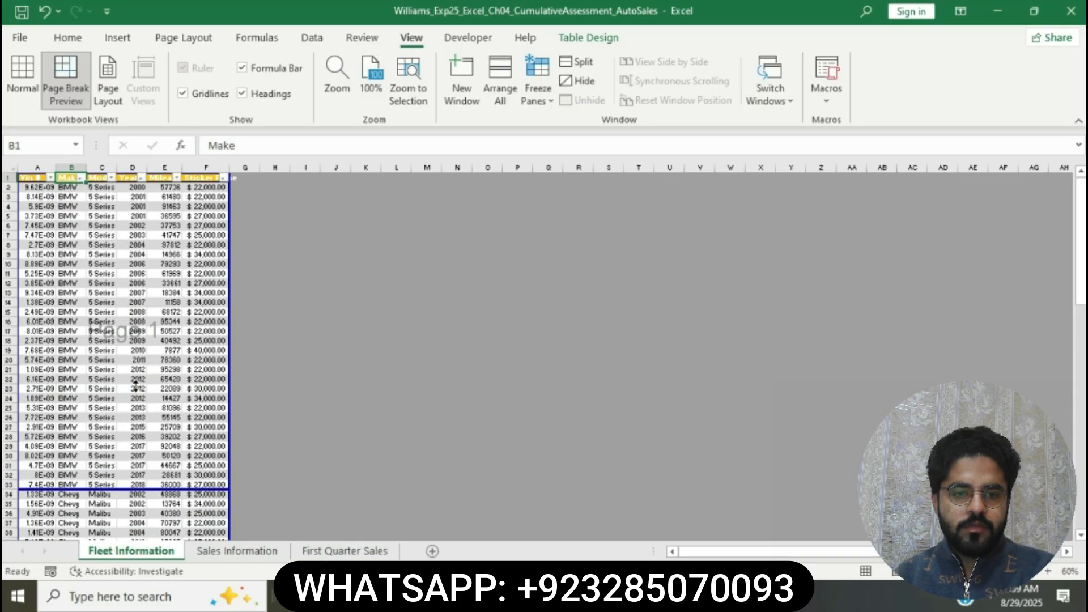
Step: Move the second page break to between rows 45 and 46, separating the Chevy records from the Ford records
scroll(96, 391, "down", 12)
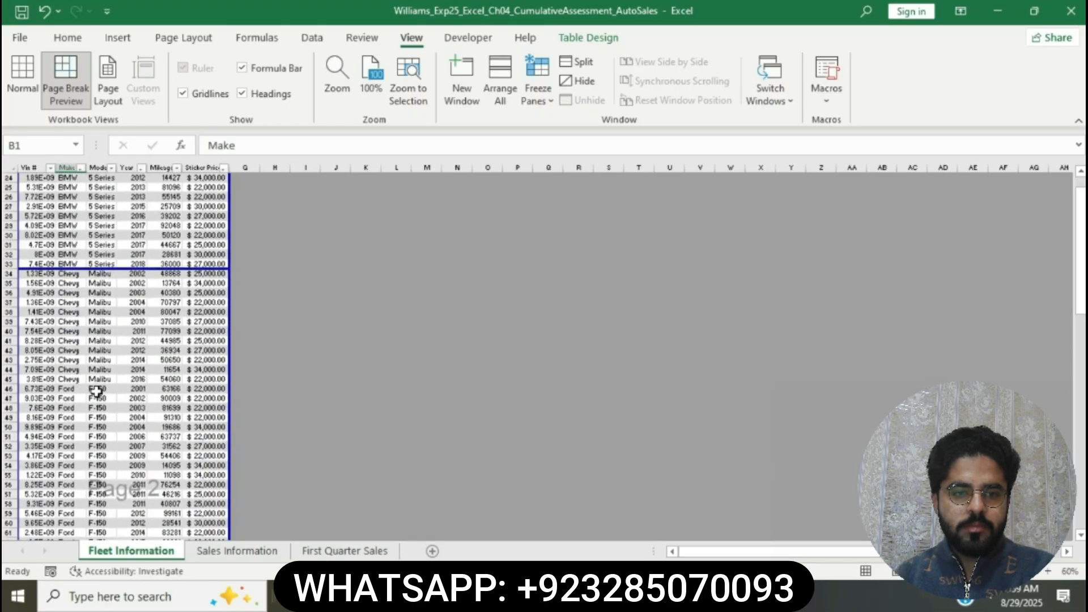
scroll(112, 509, "down", 2)
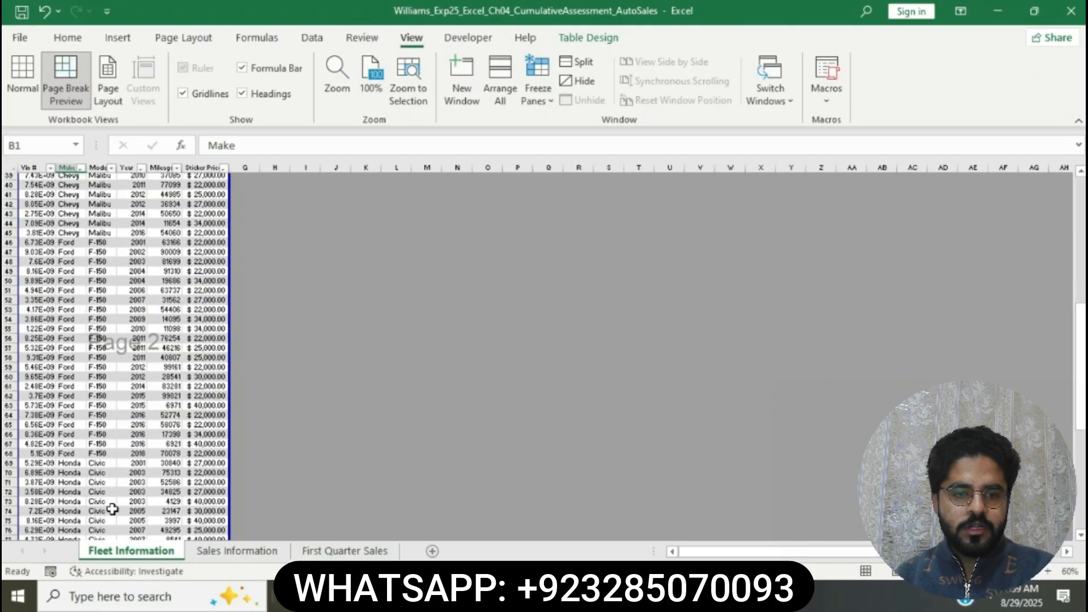
left_click_drag(112, 509, 95, 180)
scroll(100, 266, "up", 15)
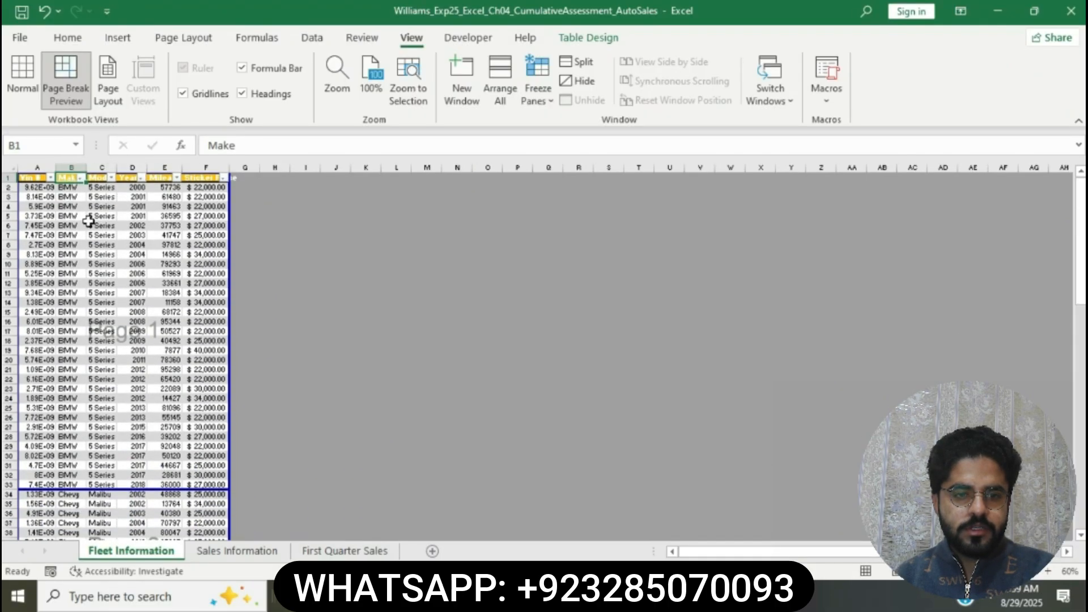
Step: Move the third page break up to between rows 68 and 69, separating the Ford records from the Honda records
scroll(78, 462, "down", 3)
scroll(78, 462, "down", 12)
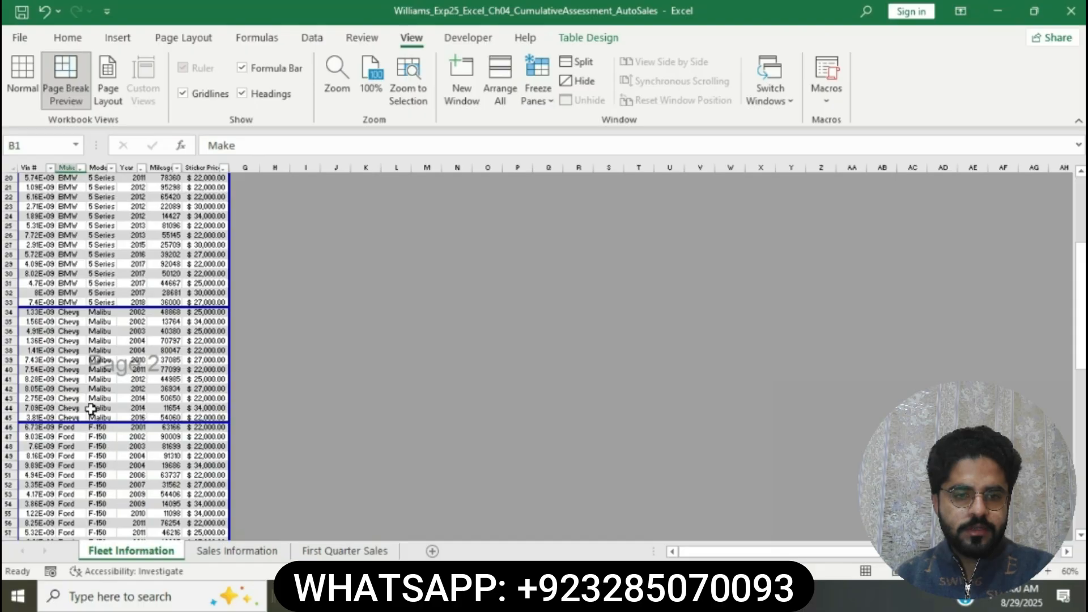
scroll(91, 408, "down", 4)
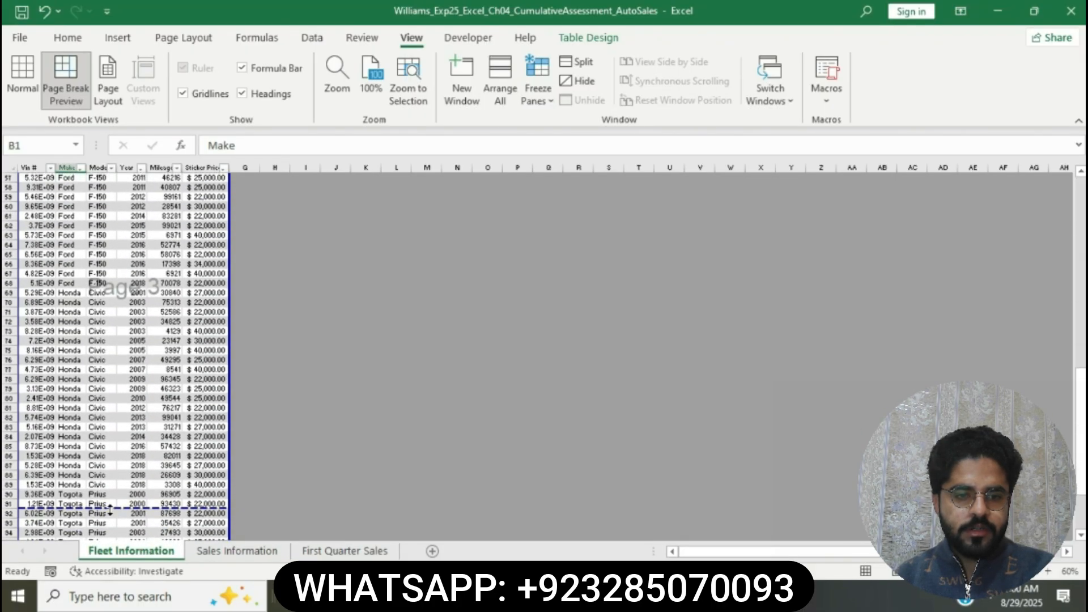
left_click_drag(111, 508, 115, 287)
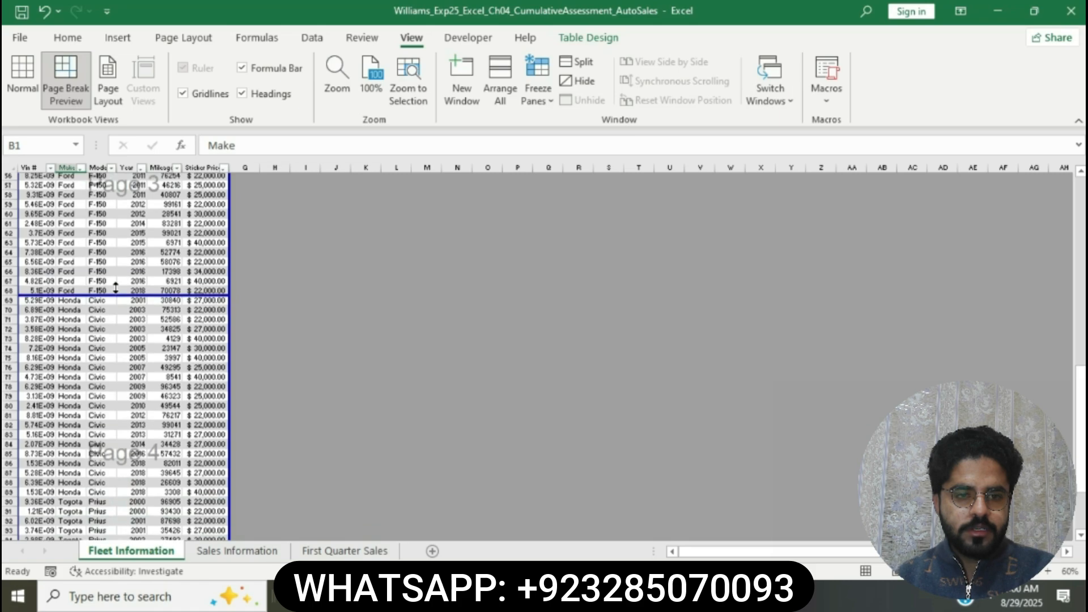
Step: Check the page breaks between makes and insert a page break above row 90, where the Toyota records begin
scroll(115, 287, "up", 18)
scroll(79, 400, "down", 4)
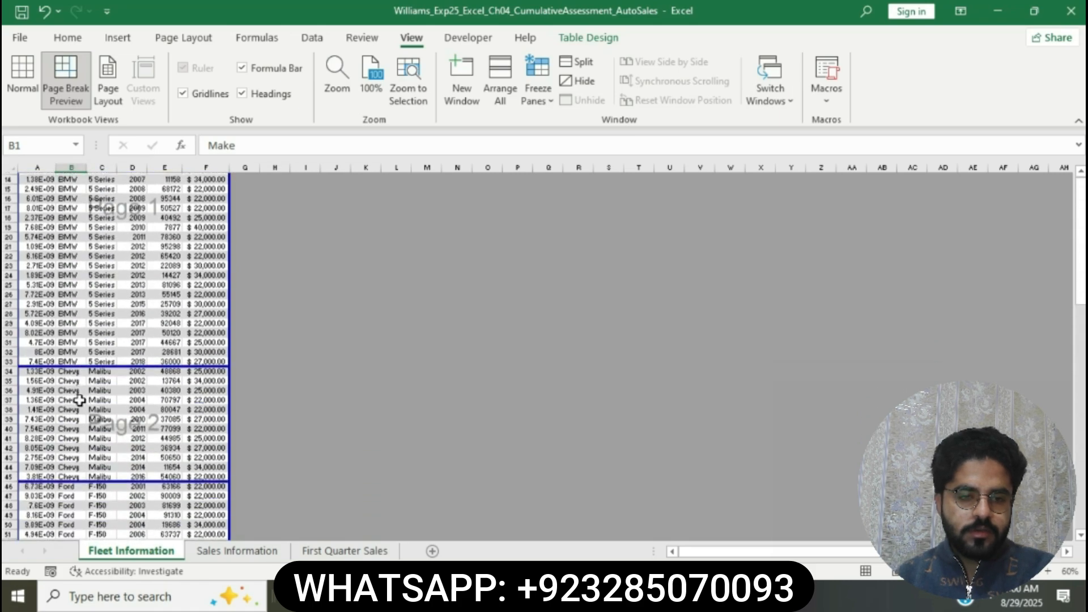
scroll(79, 401, "down", 6)
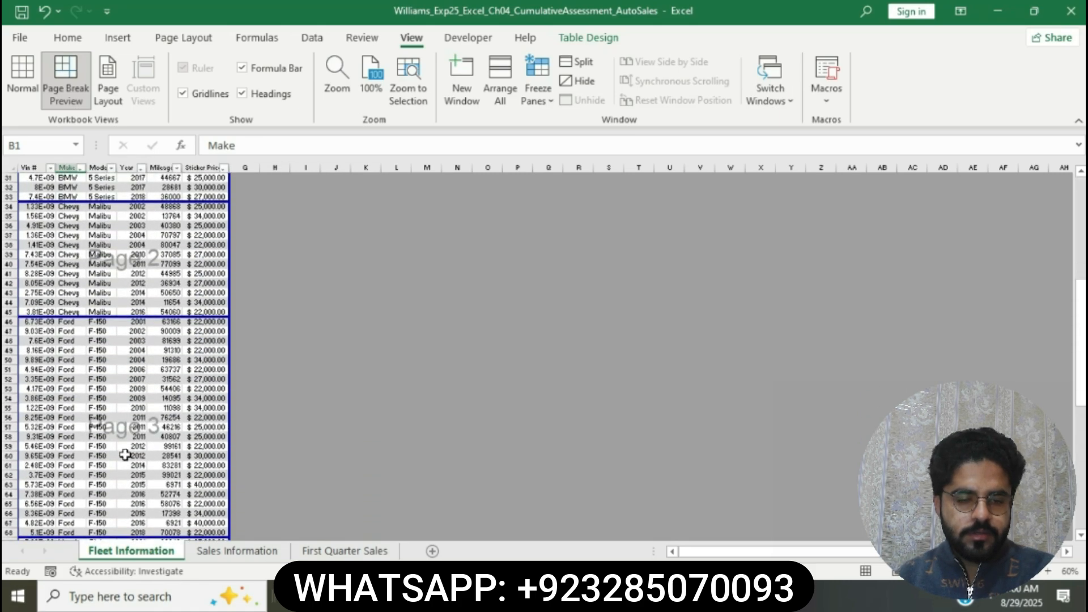
scroll(125, 455, "down", 10)
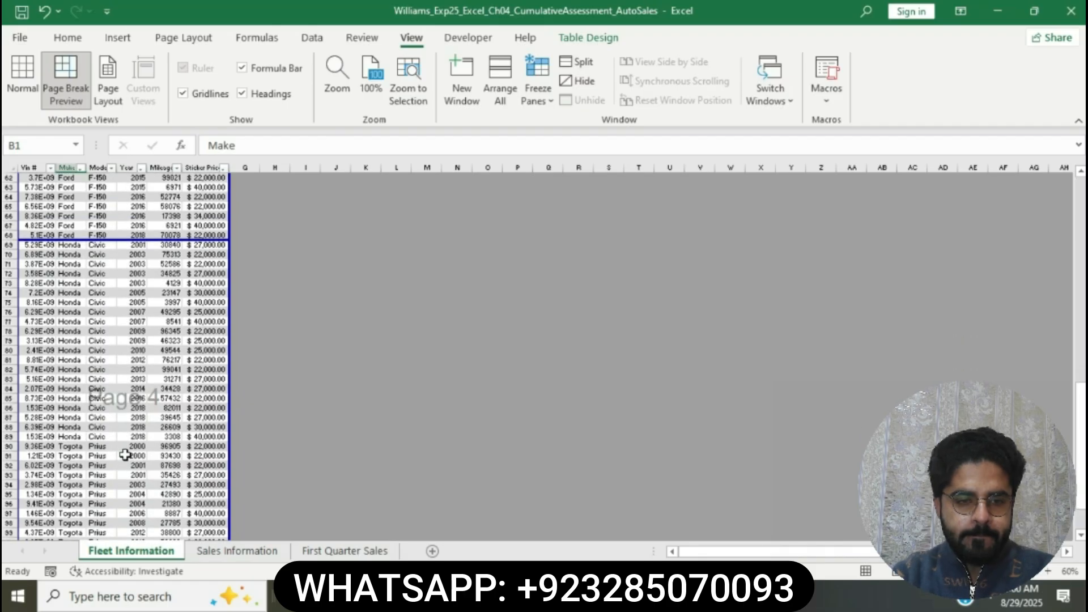
scroll(125, 455, "down", 3)
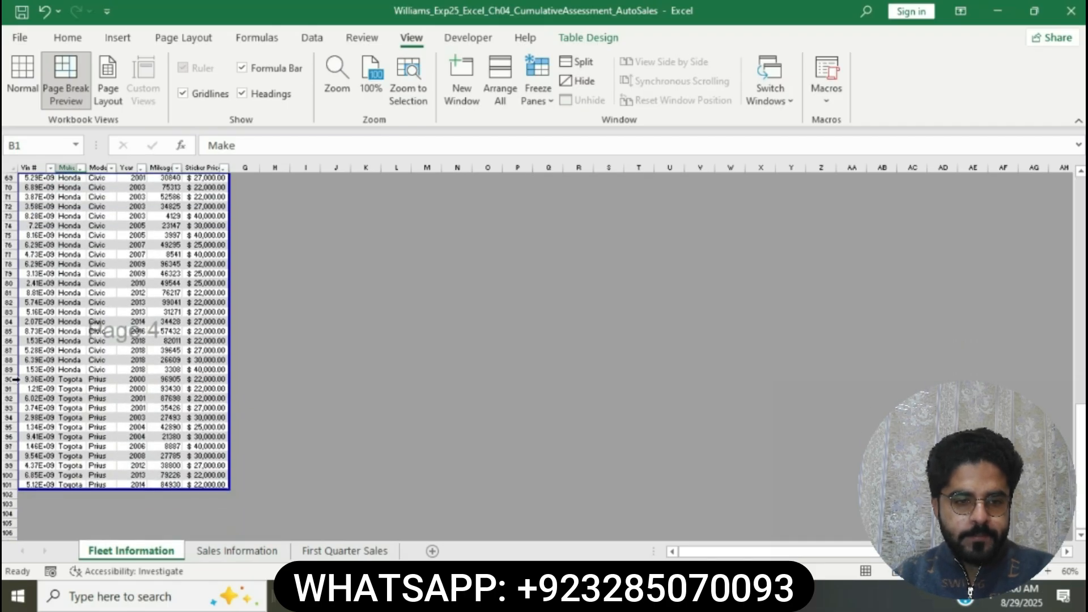
left_click(15, 379)
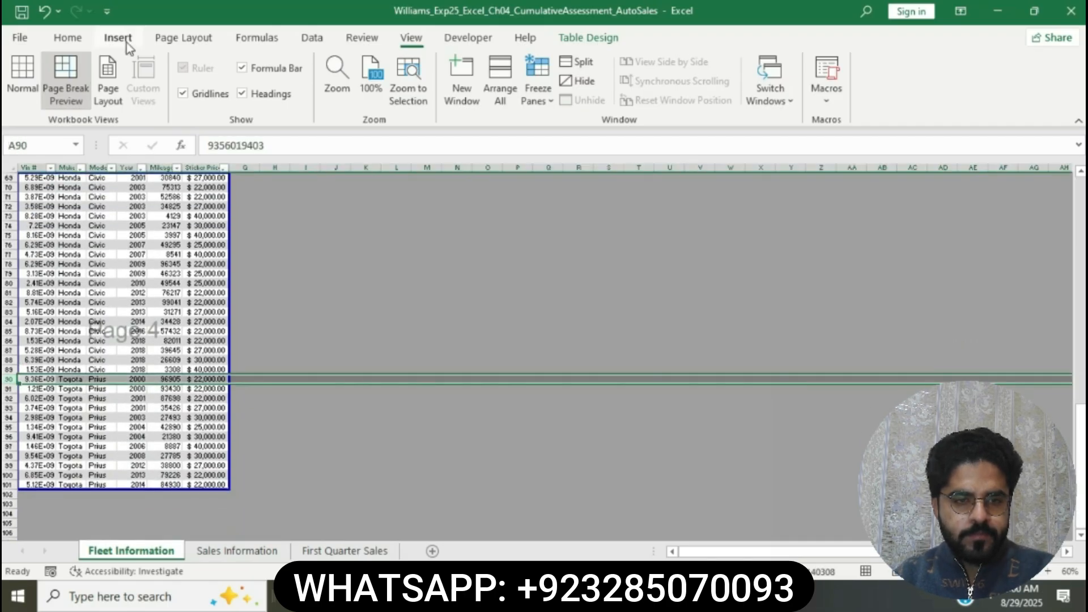
left_click(127, 43)
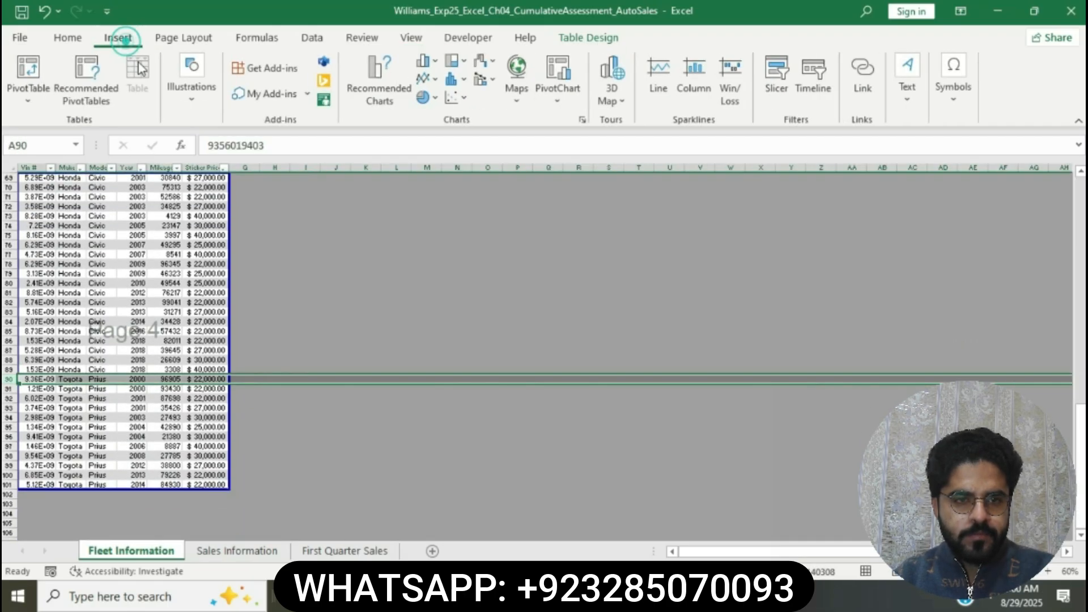
left_click(163, 38)
left_click(288, 100)
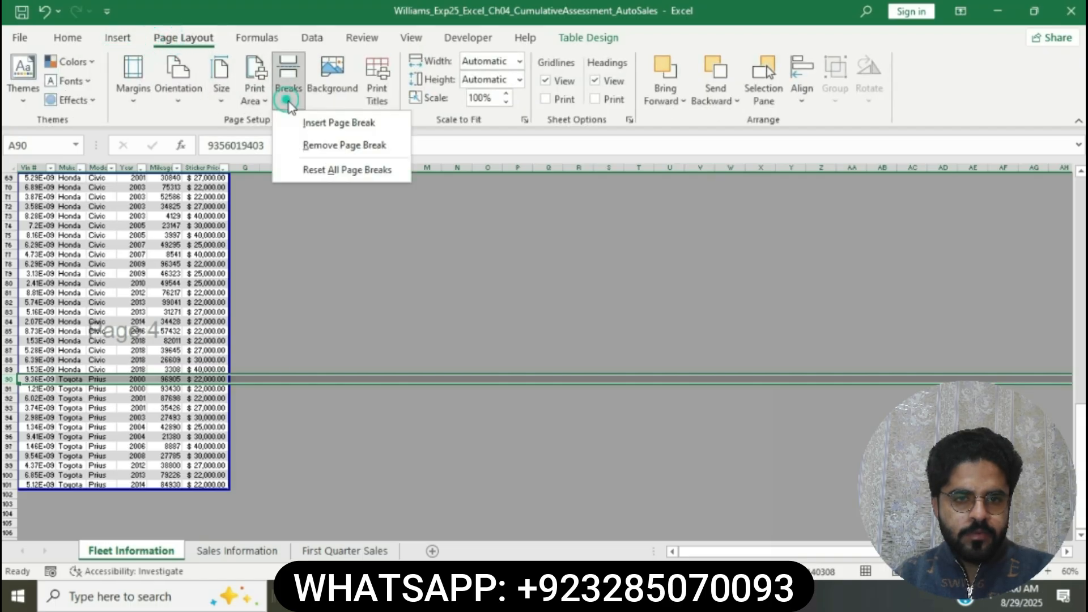
left_click(318, 122)
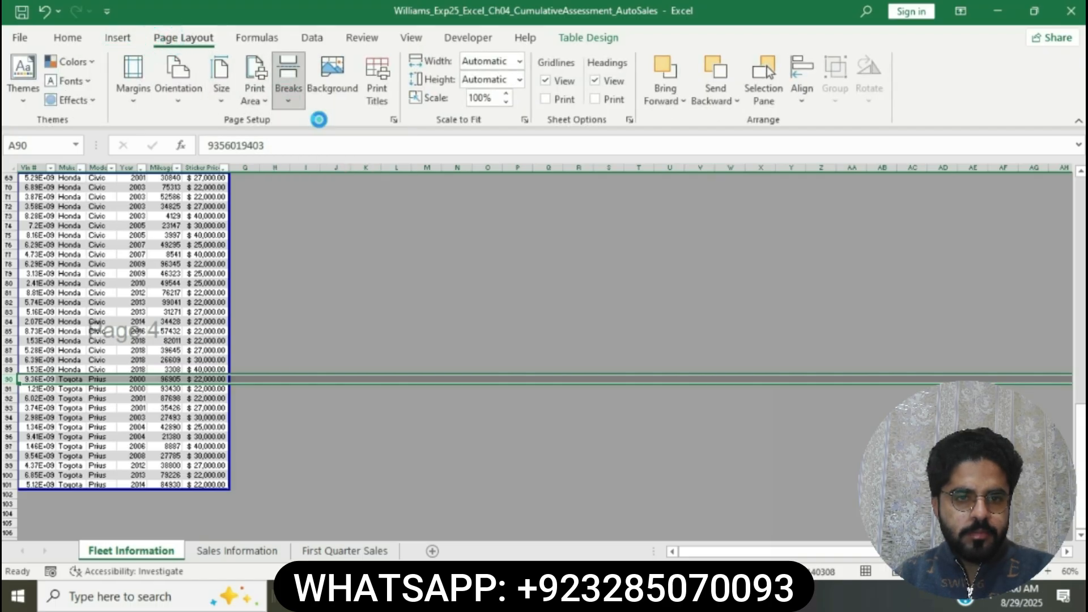
left_click(206, 263)
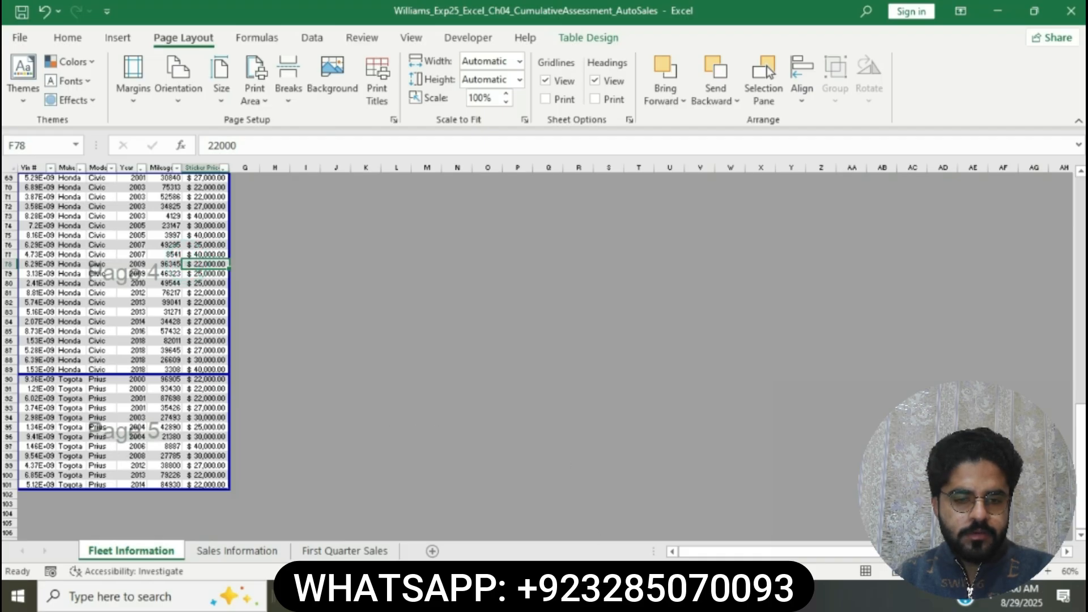
Step: Switch to the Word instructions and highlight the text of instruction 7, about freezing the first row, in yellow
left_click(661, 596)
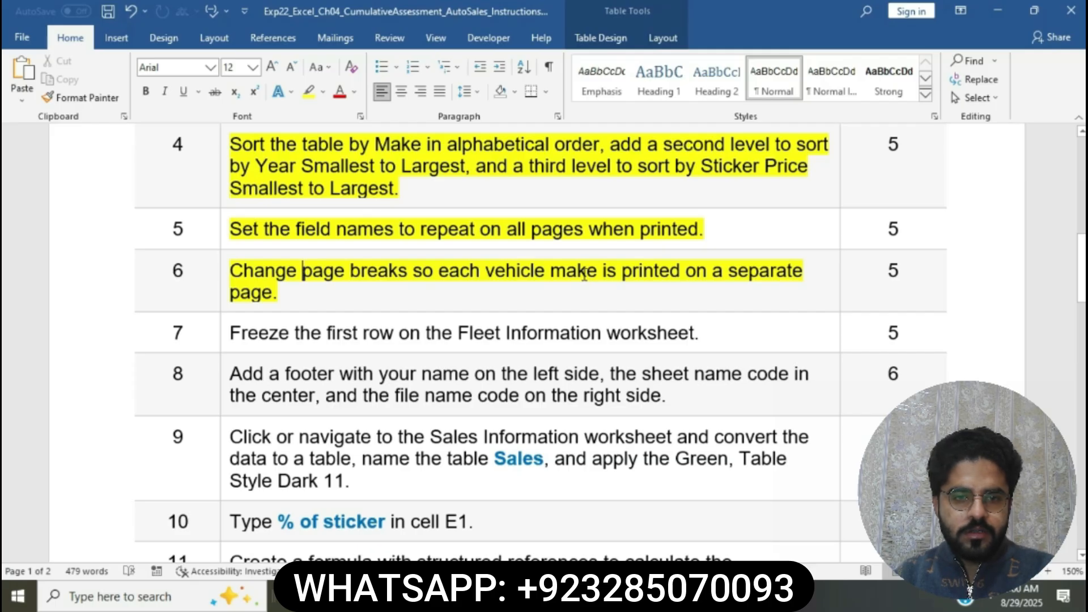
scroll(584, 275, "down", 2)
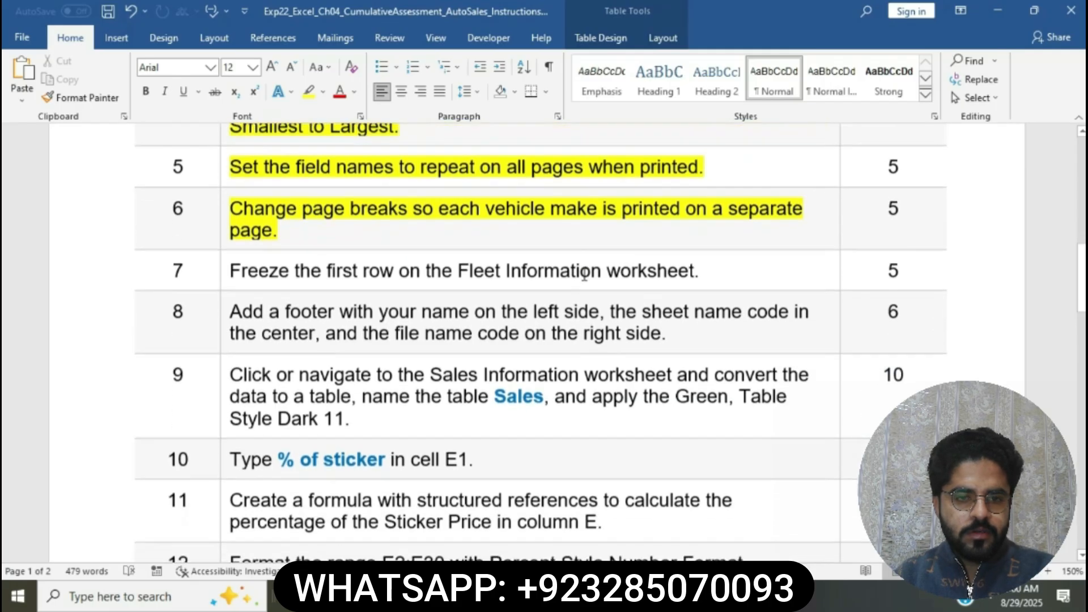
left_click(226, 265)
left_click(292, 238)
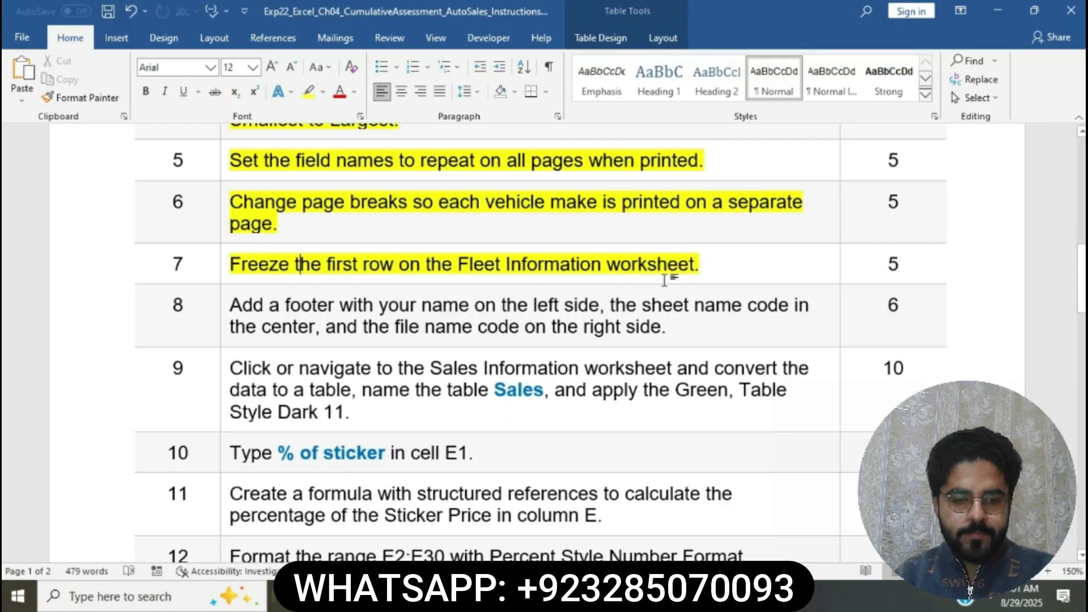
Step: Switch to Excel, try Freeze Panes with row 1 of the Fleet Information sheet selected, and check how the sheet scrolls
key("alt+Tab")
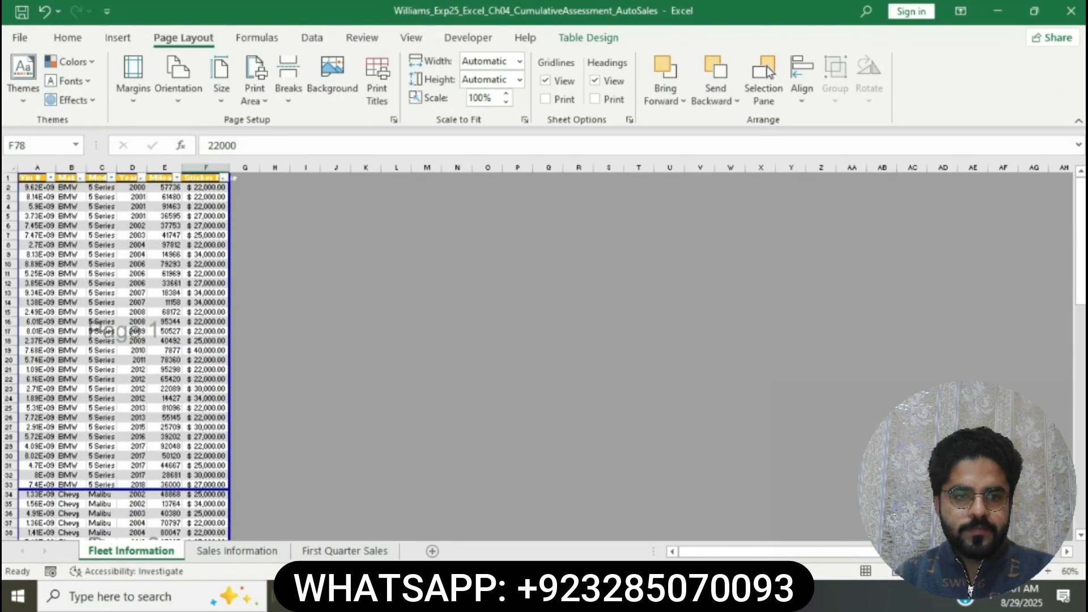
left_click(8, 179)
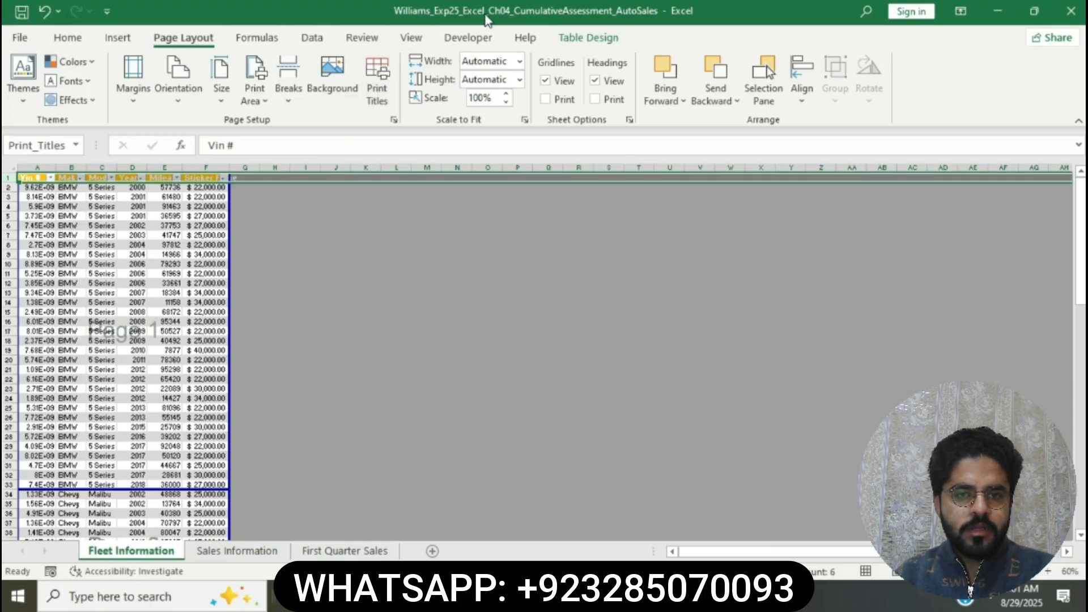
left_click(411, 36)
left_click(544, 104)
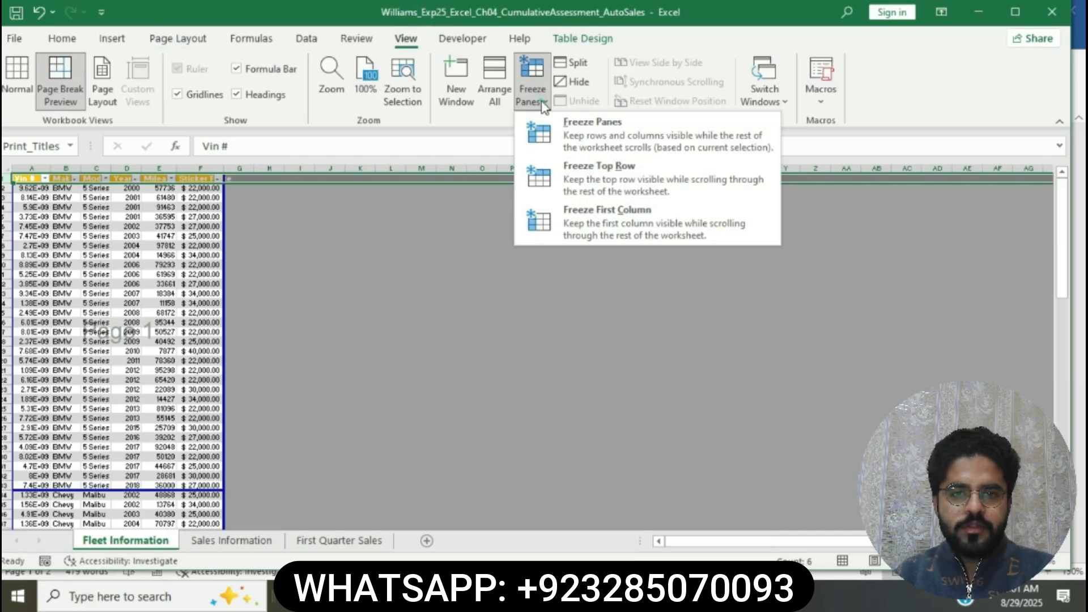
left_click(576, 131)
left_click(429, 284)
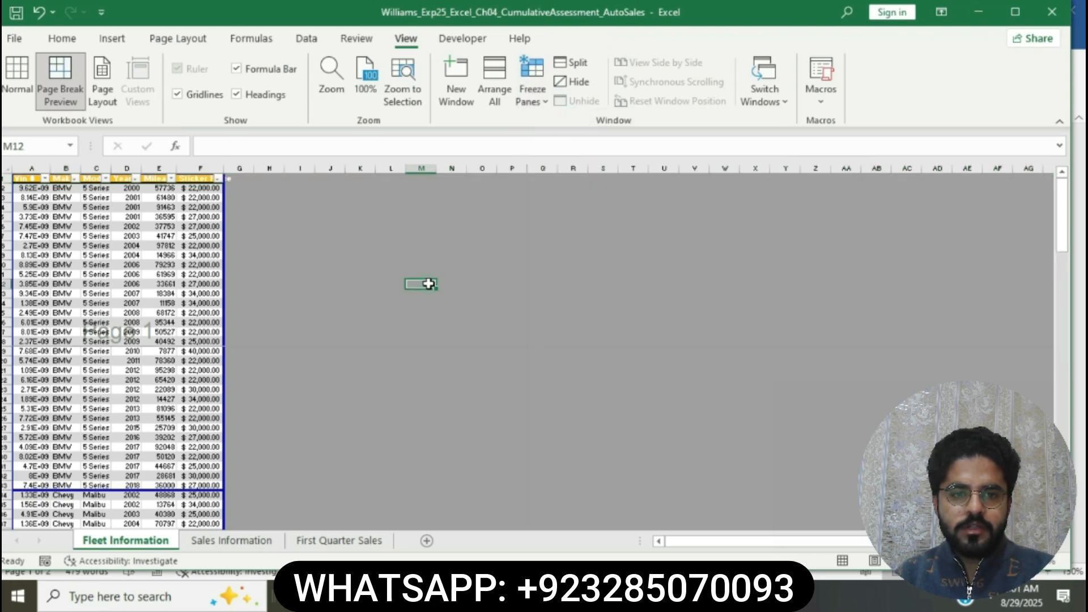
scroll(330, 306, "down", 5)
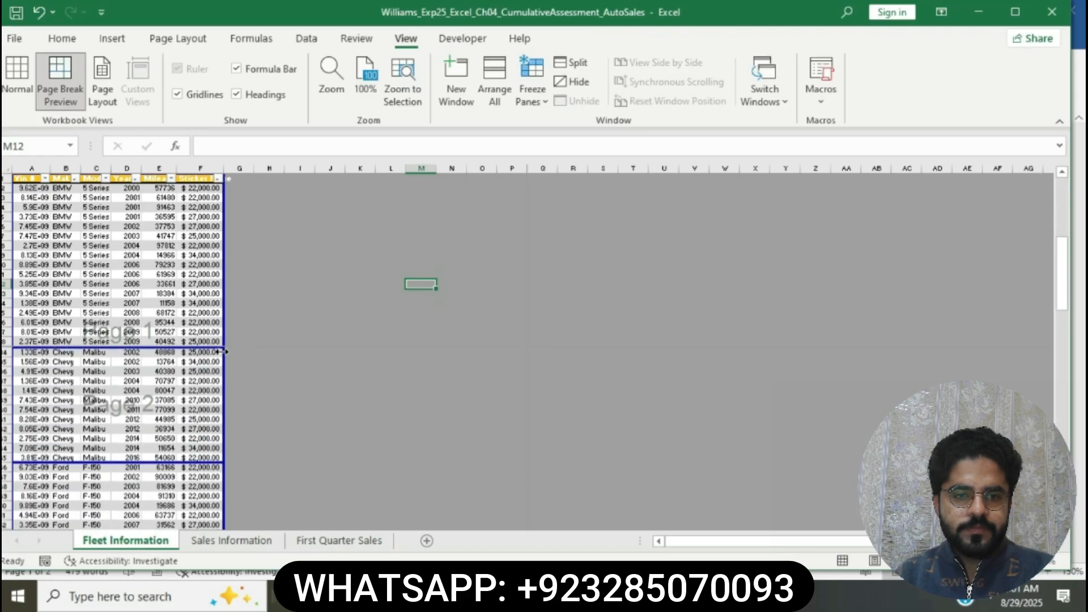
key("super")
left_click(877, 419)
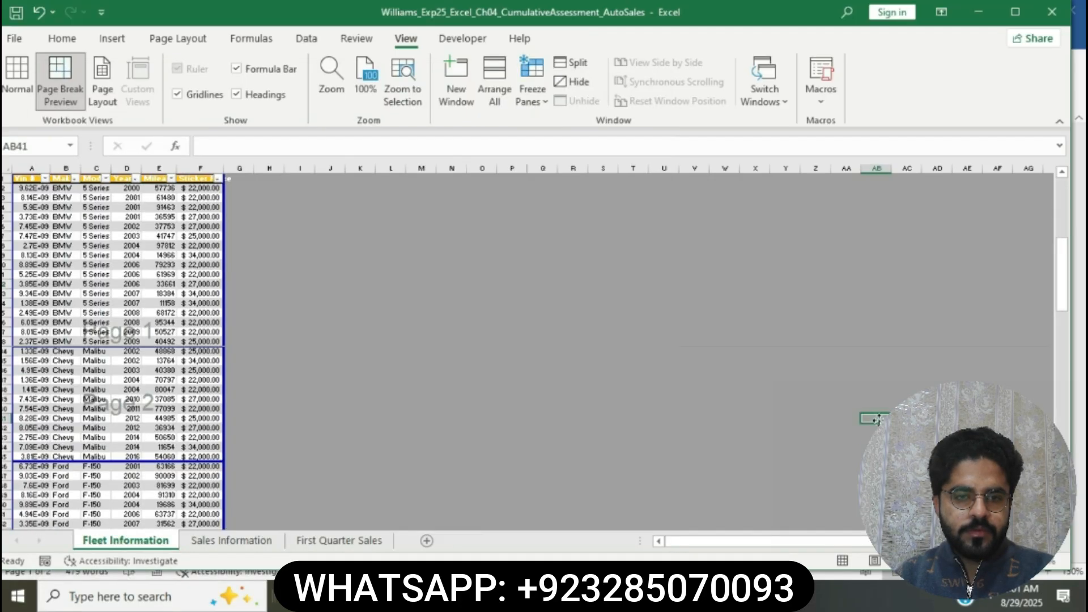
scroll(546, 368, "up", 5)
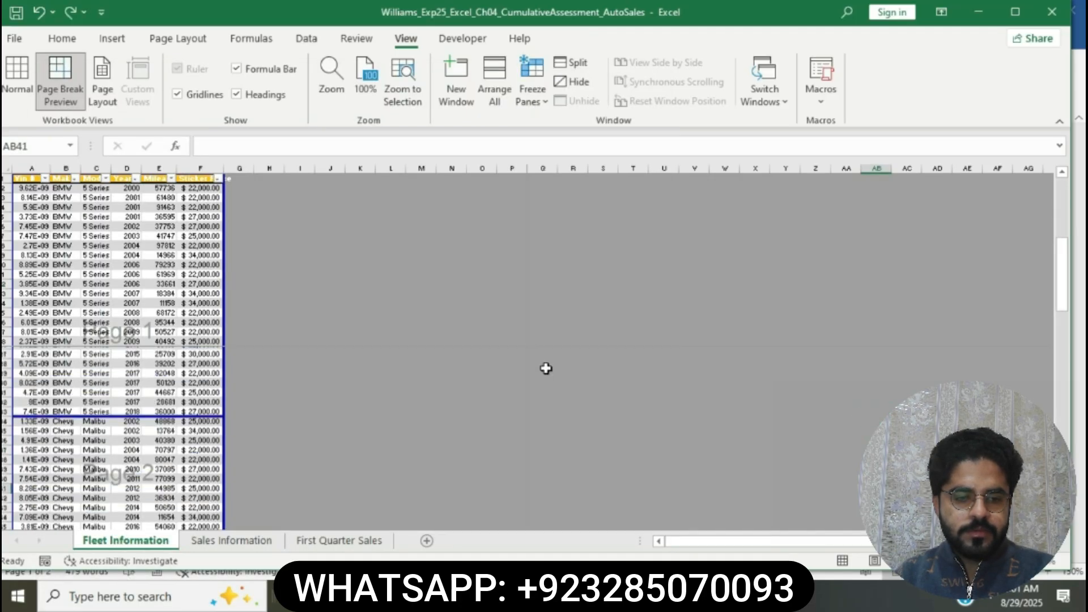
scroll(546, 369, "down", 4)
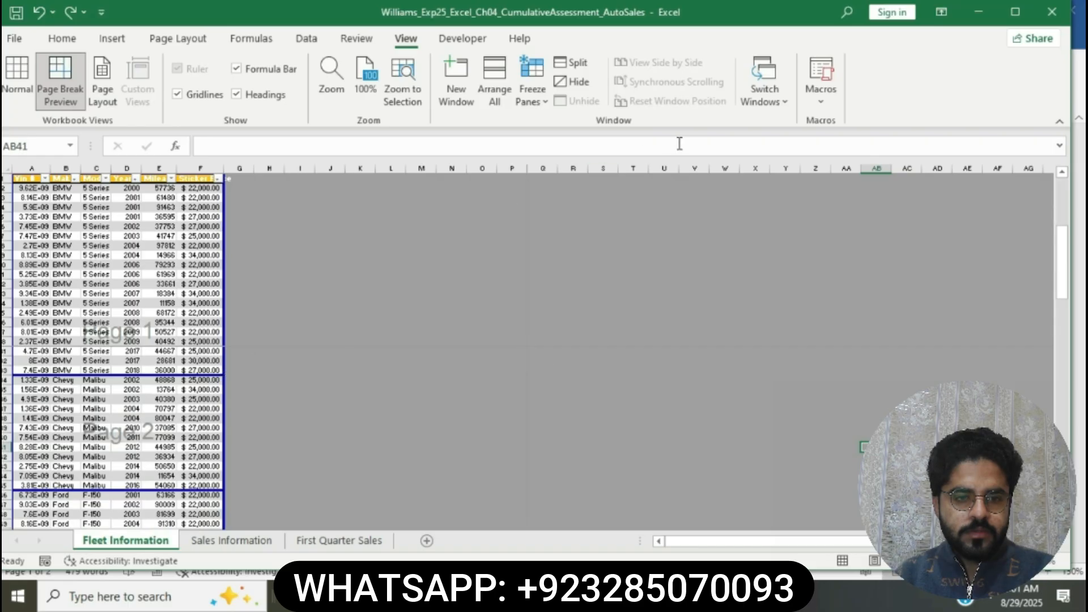
Step: Unfreeze the panes on the Fleet Information sheet and check that all rows scroll
left_click(541, 95)
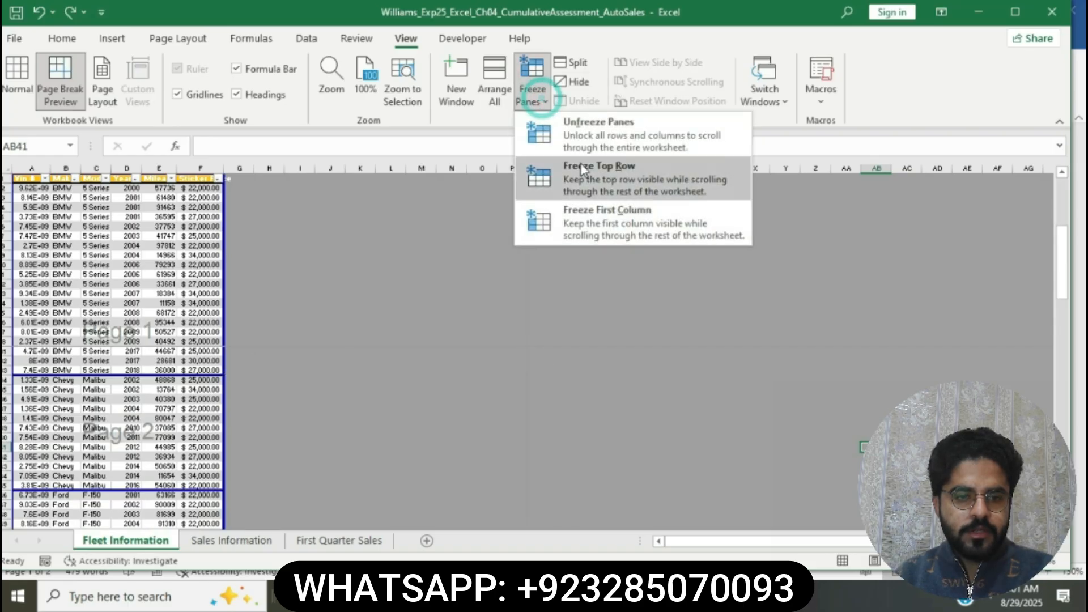
left_click(592, 134)
scroll(120, 364, "down", 10)
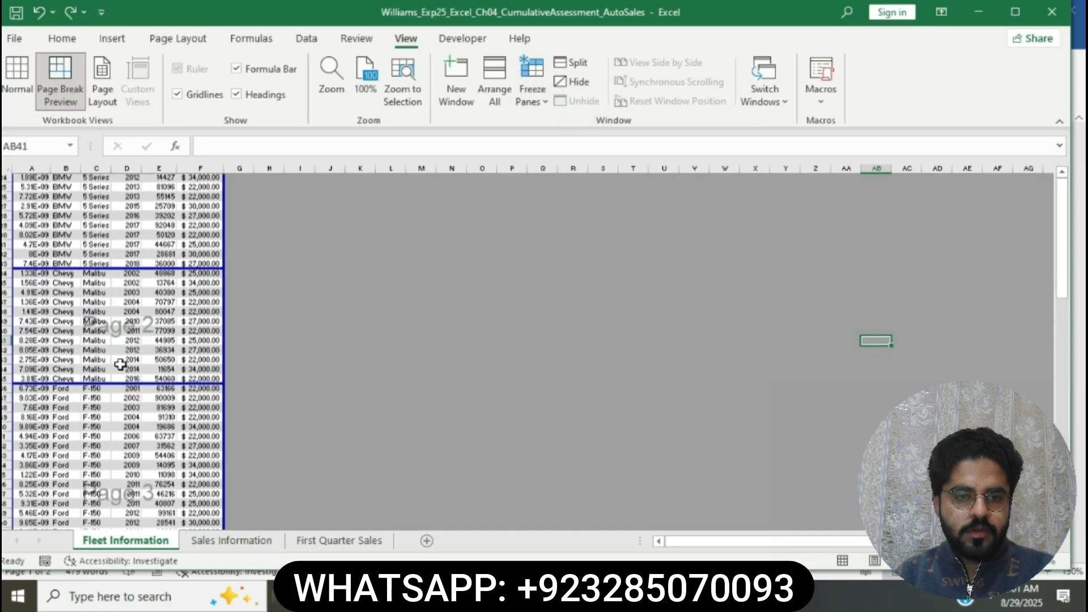
Step: Insert a page break above row 90, where the Toyota records begin, and check the breaks below it
scroll(120, 364, "down", 9)
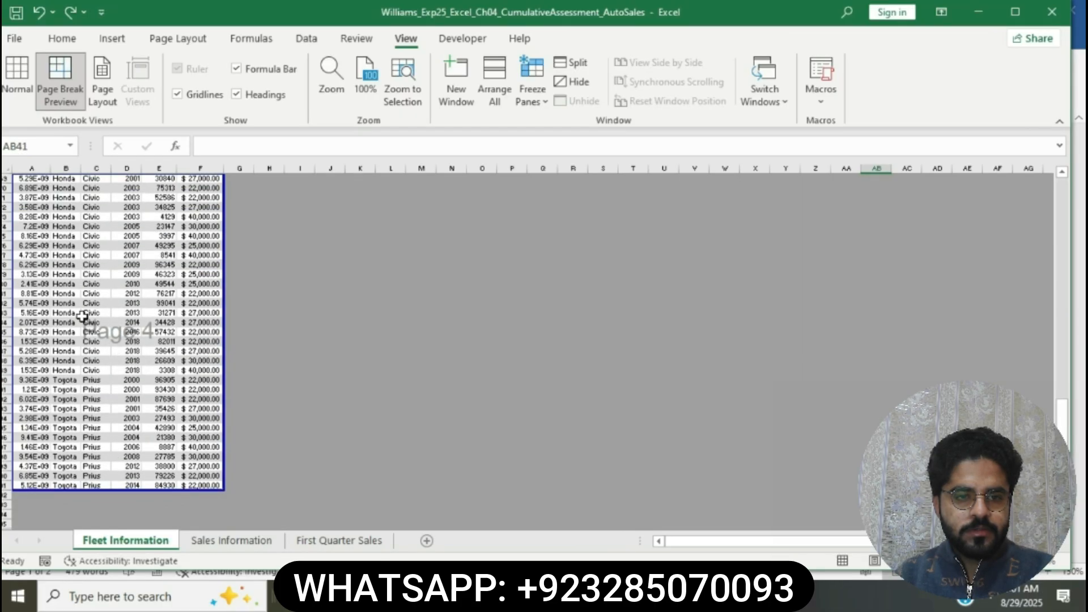
scroll(84, 339, "up", 3)
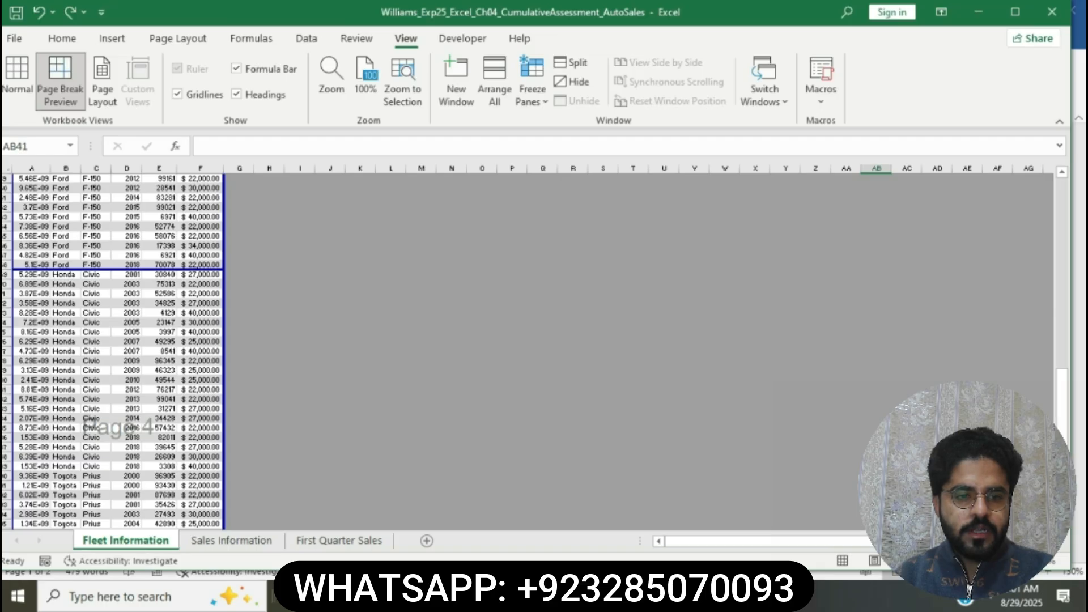
left_click(6, 476)
left_click(178, 38)
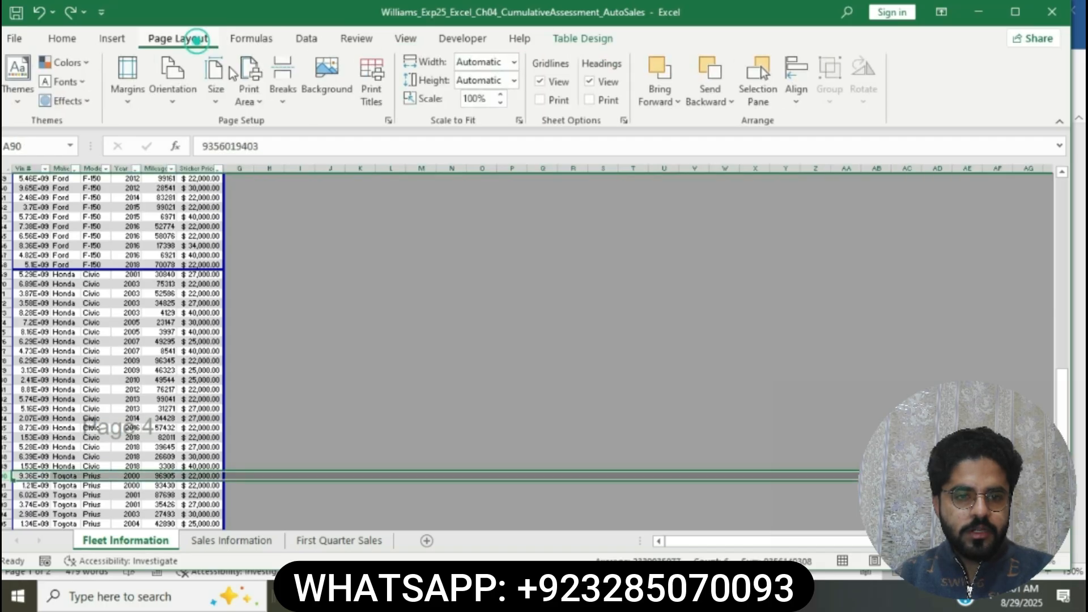
left_click(281, 96)
left_click(301, 121)
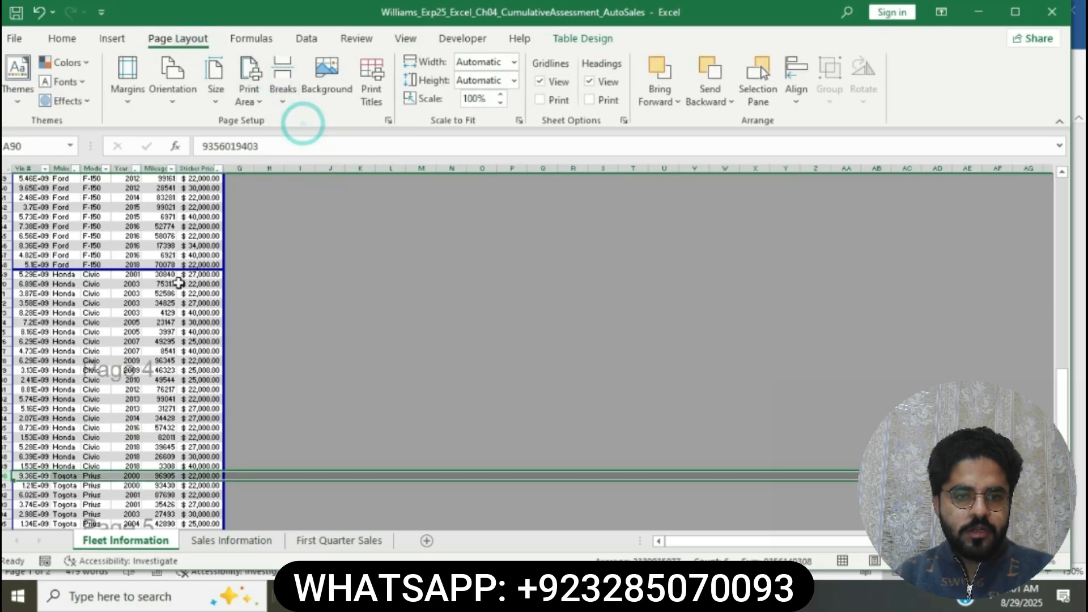
left_click(179, 283)
scroll(157, 394, "down", 7)
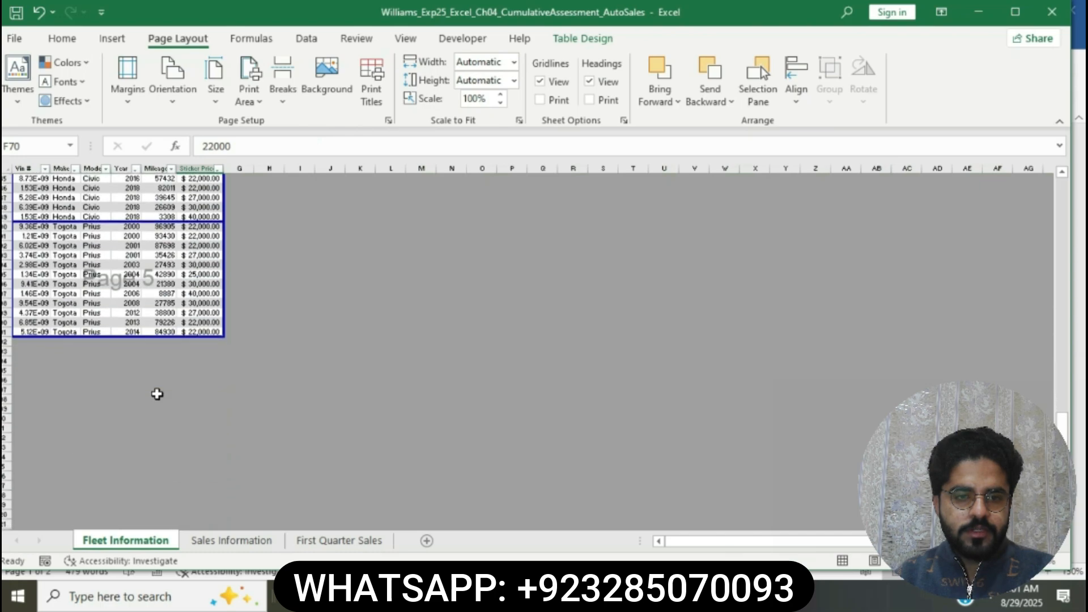
Step: Freeze the top row of the Fleet Information sheet and check that the field names stay in place while scrolling
scroll(157, 393, "up", 20)
left_click(7, 178)
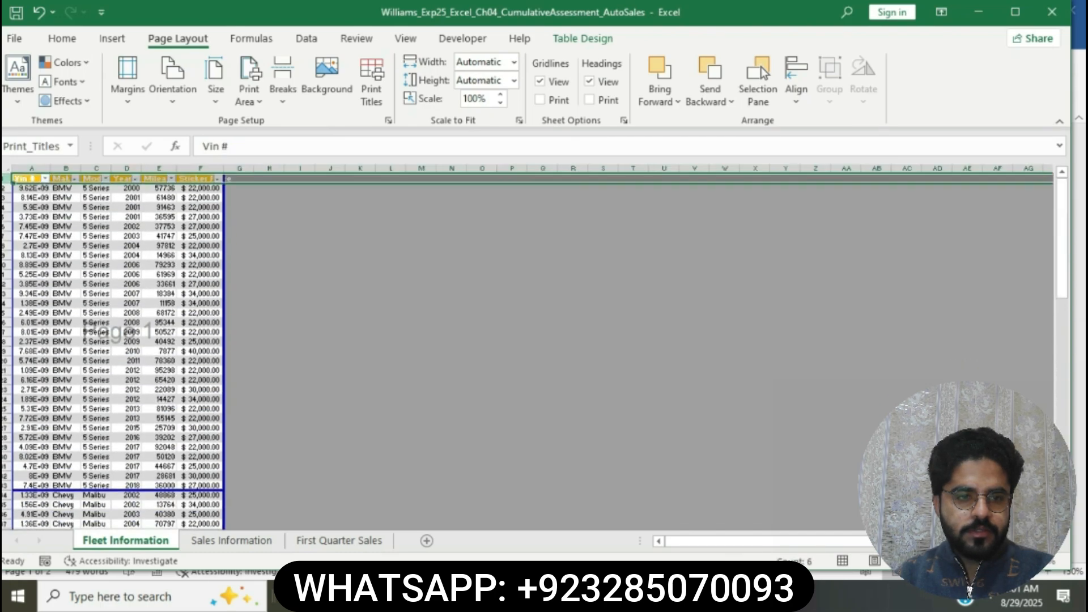
left_click(406, 38)
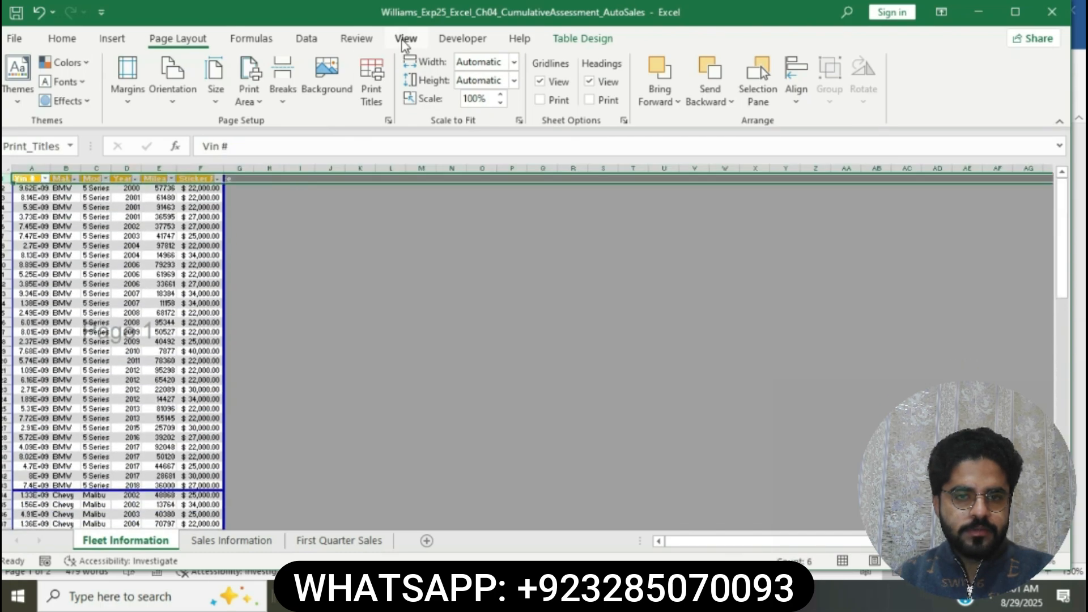
left_click(539, 94)
left_click(615, 184)
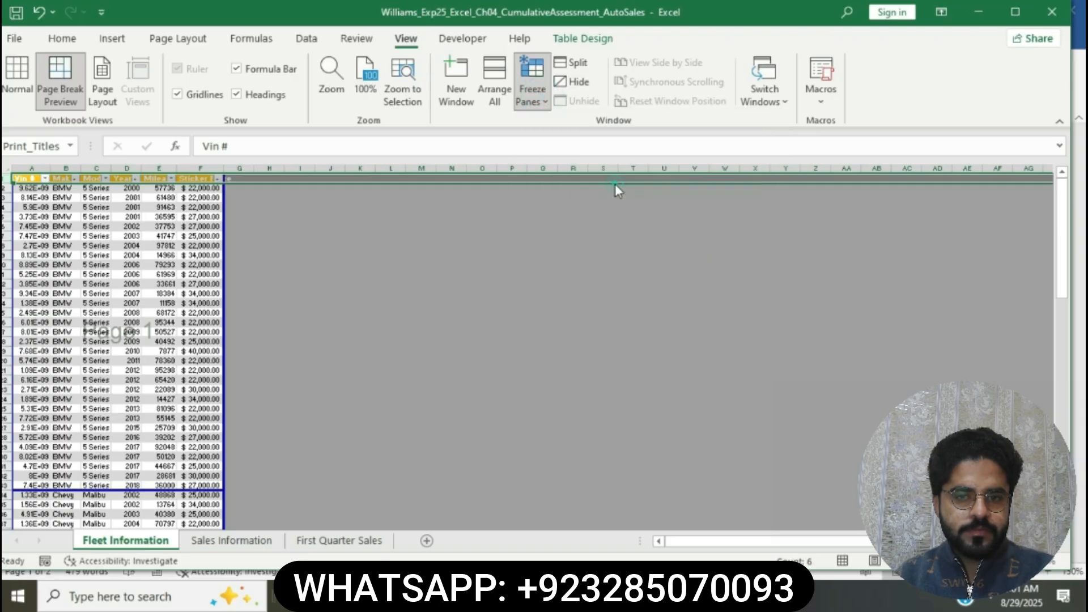
left_click(423, 277)
scroll(422, 278, "down", 7)
scroll(516, 337, "up", 7)
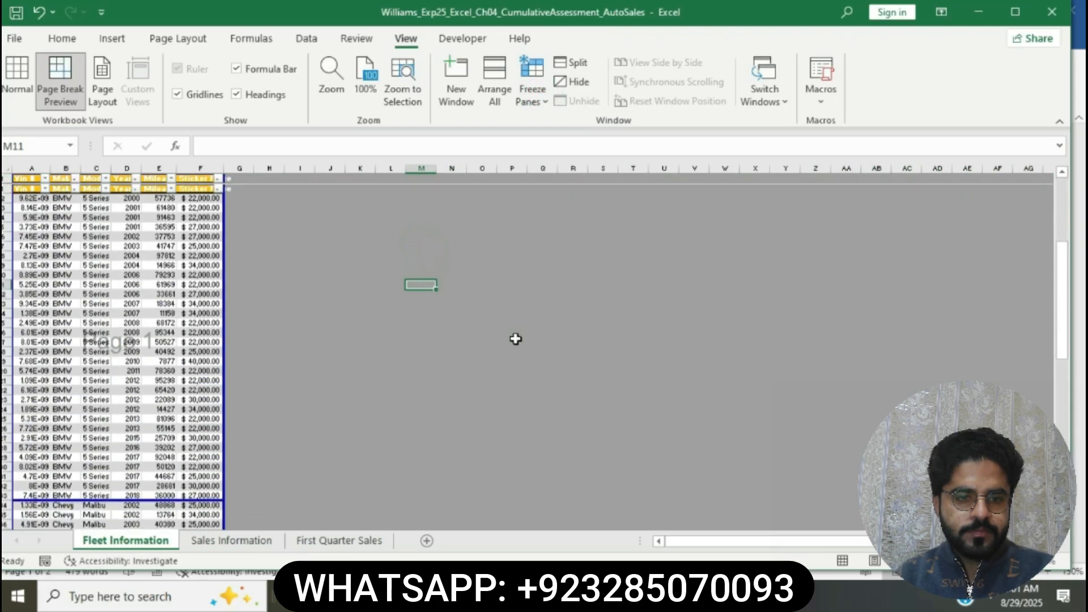
Step: Switch to the Word instructions and highlight the text of instruction 8, about adding a footer, in yellow
key("alt+Tab")
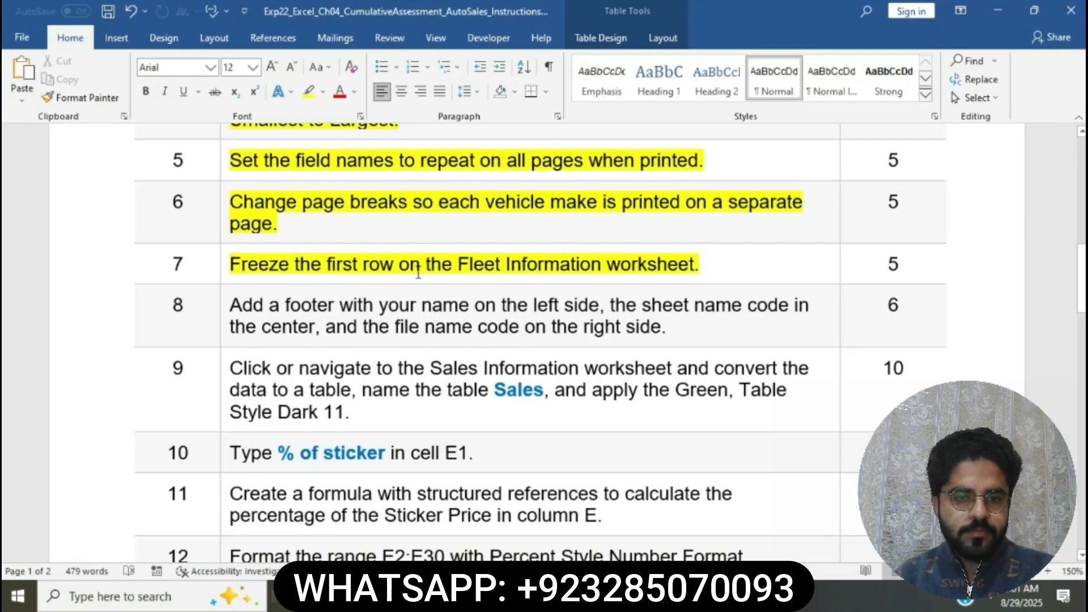
scroll(456, 271, "down", 3)
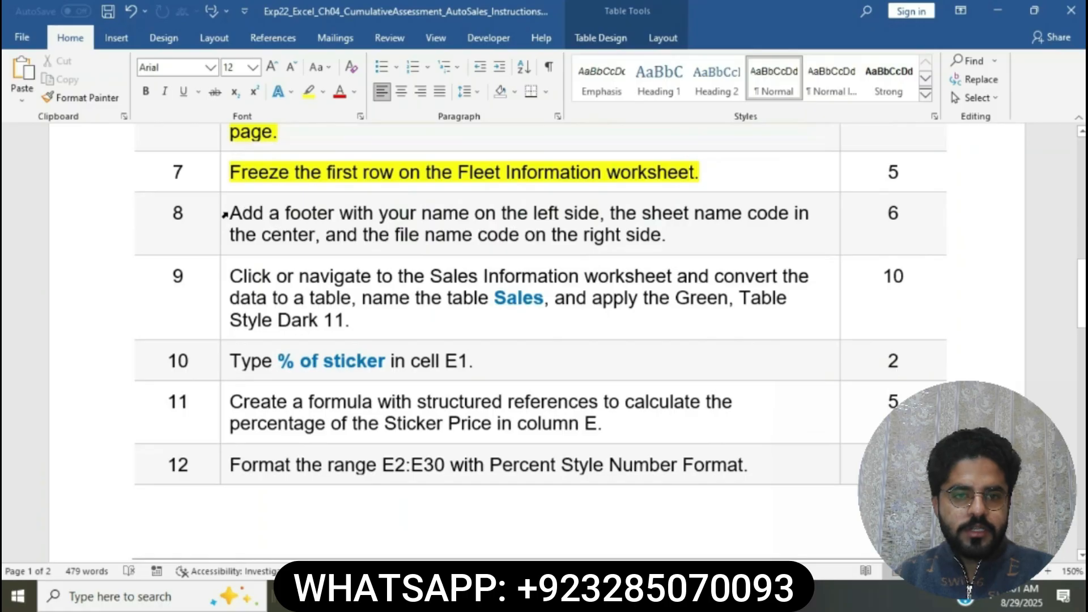
left_click(226, 212)
left_click(292, 185)
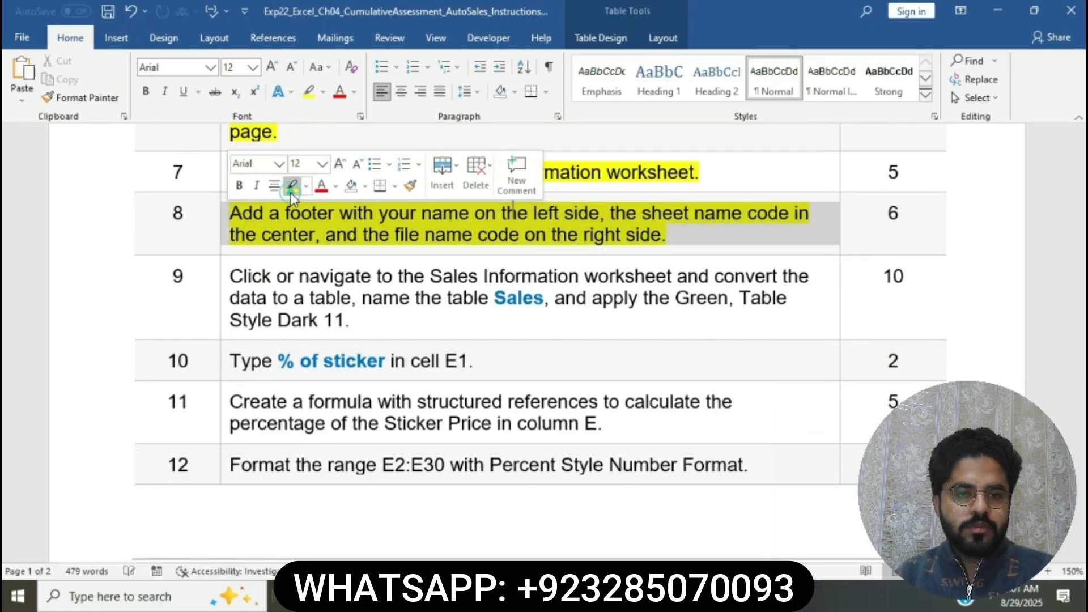
left_click(326, 214)
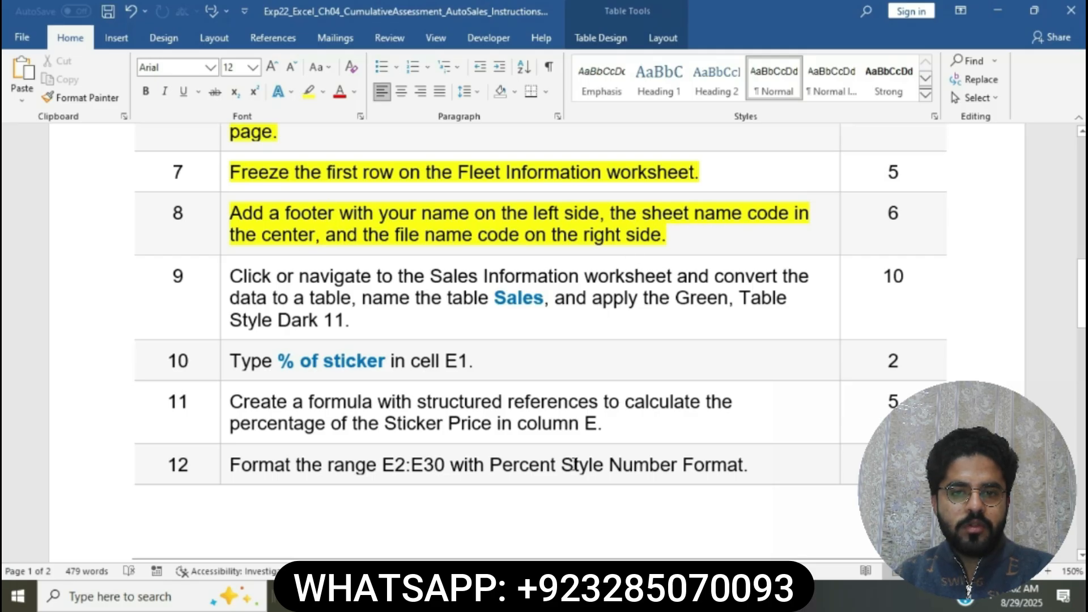
Step: Switch to Excel, open the custom footer settings for the Fleet Information sheet, and enter the student's surname in the left section
left_click(544, 596)
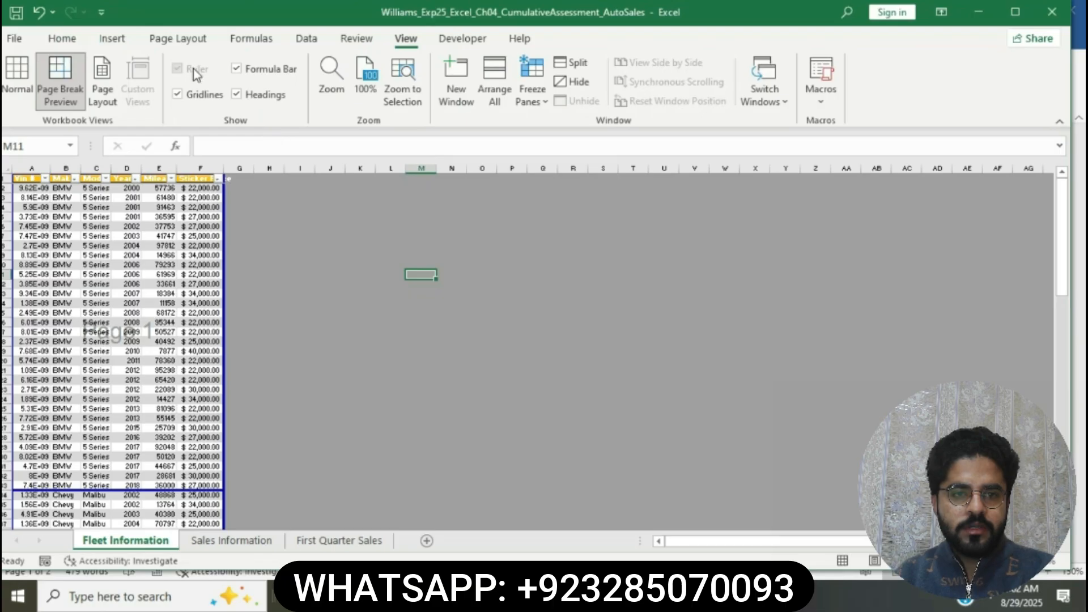
left_click(181, 49)
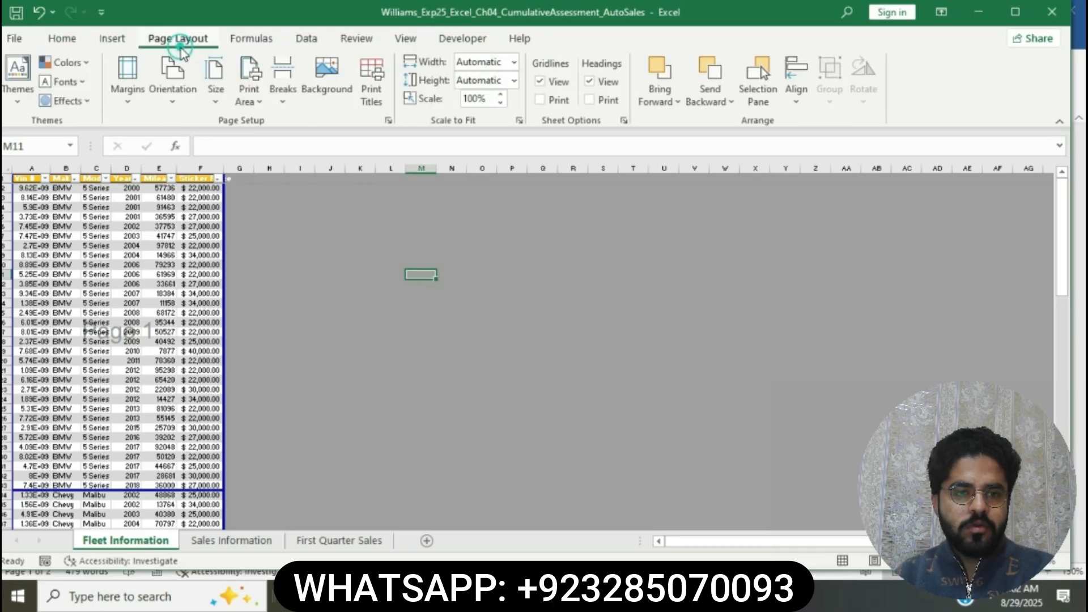
left_click(392, 121)
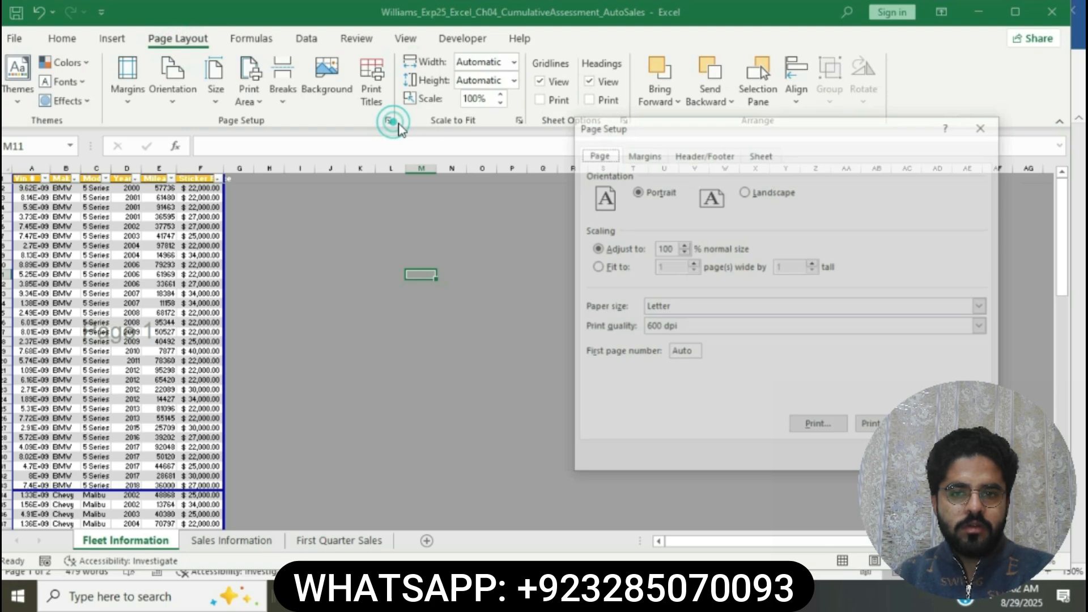
left_click(706, 152)
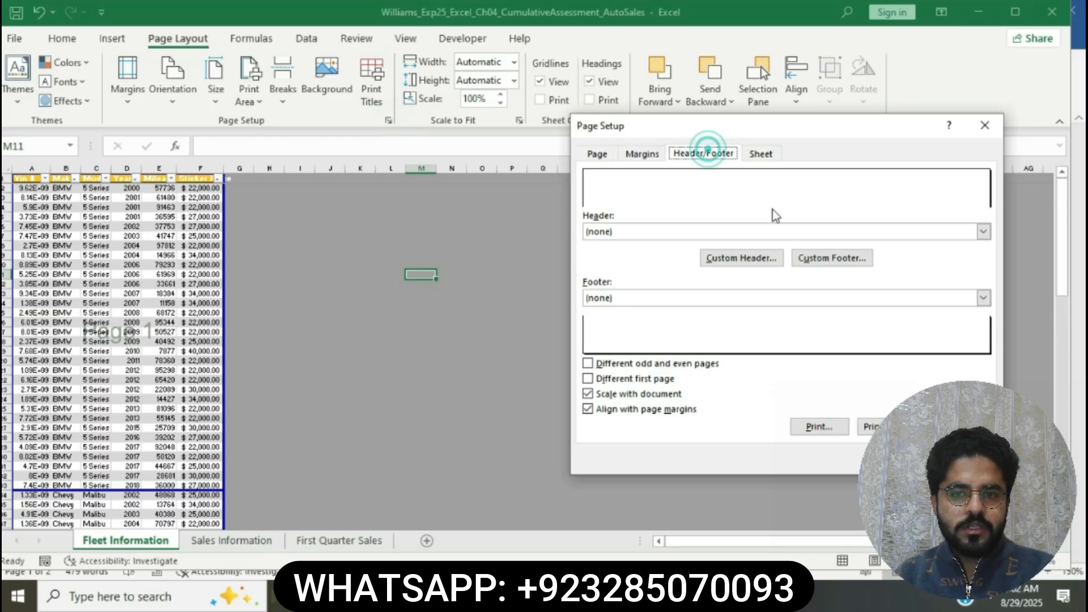
left_click(816, 262)
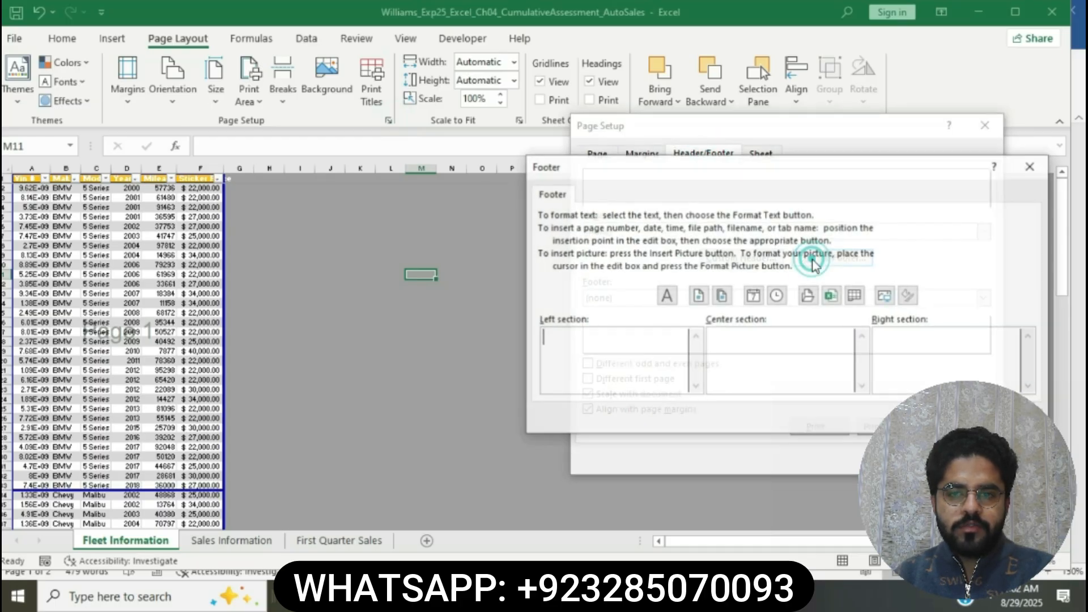
left_click(601, 357)
type("Willi")
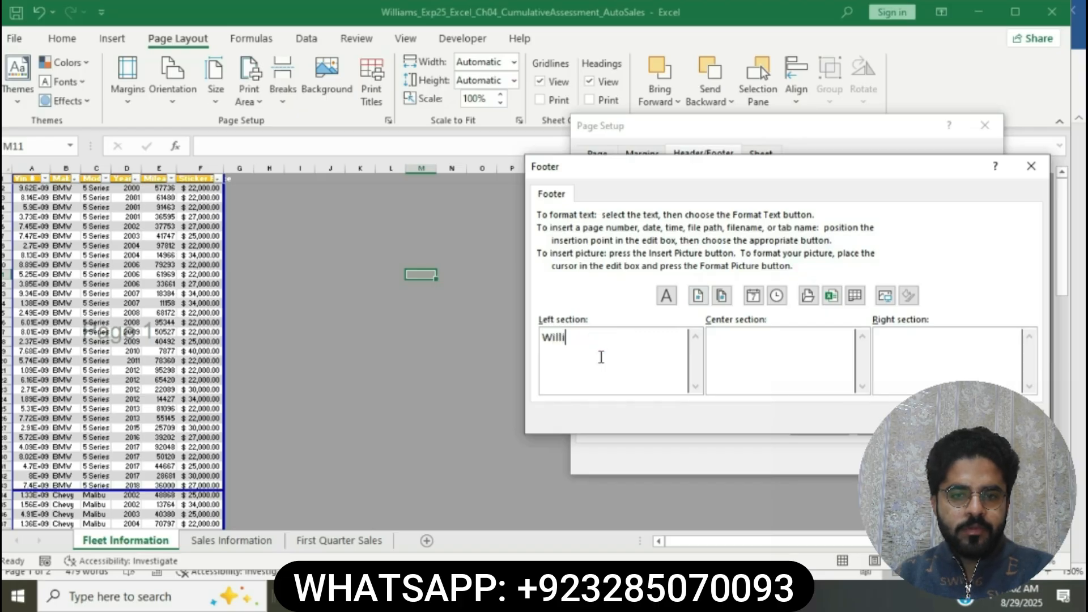
type("ams")
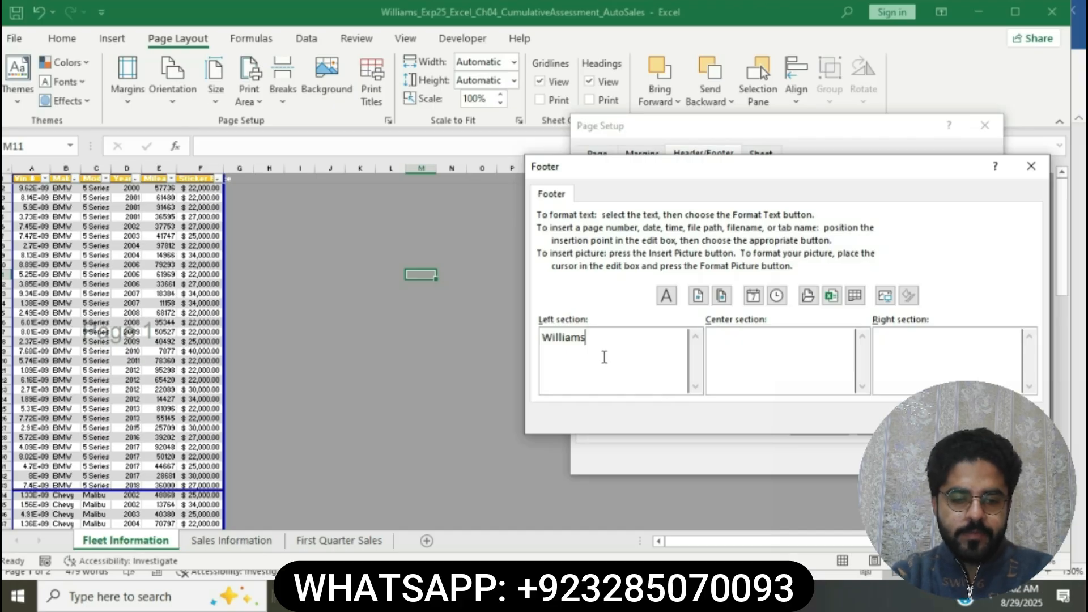
Step: Insert the sheet name code in the footer's center section and the file name code in its right section, and apply the footer
left_click(748, 372)
key("alt+Tab")
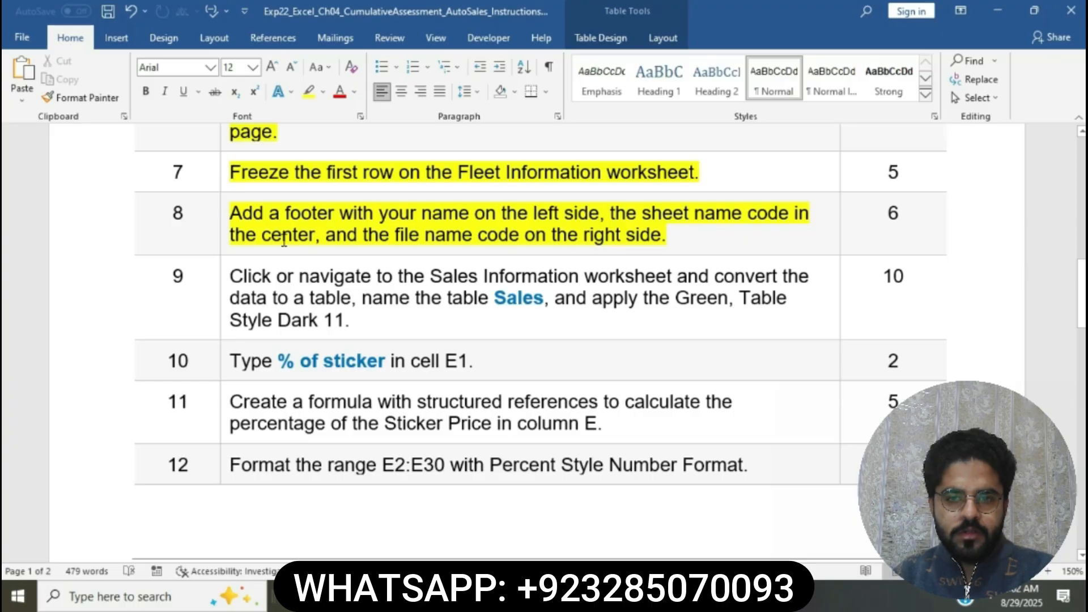
key("alt+Tab")
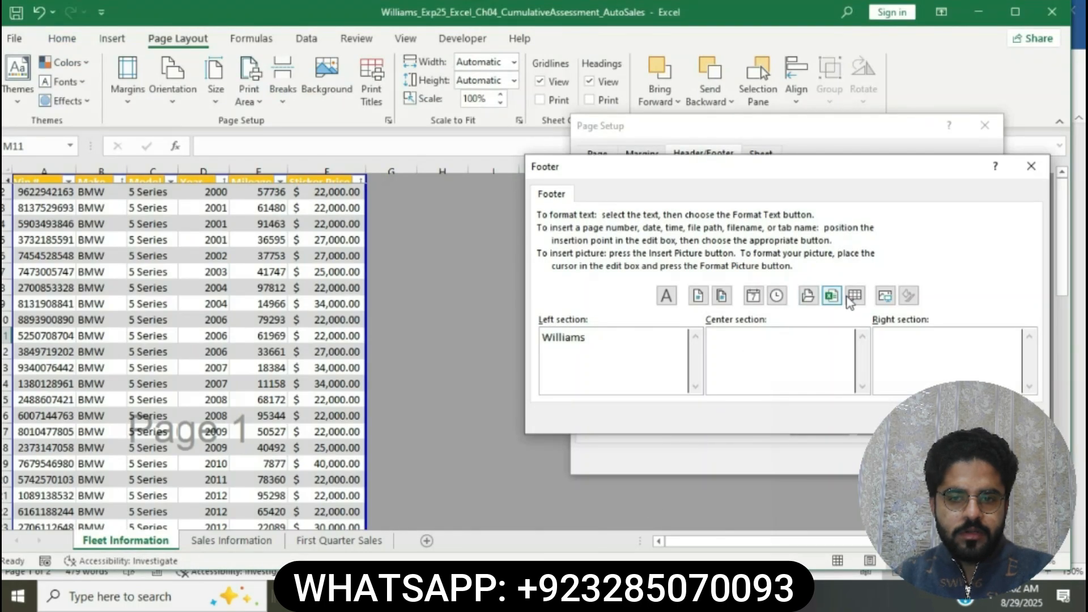
left_click(855, 295)
left_click(923, 358)
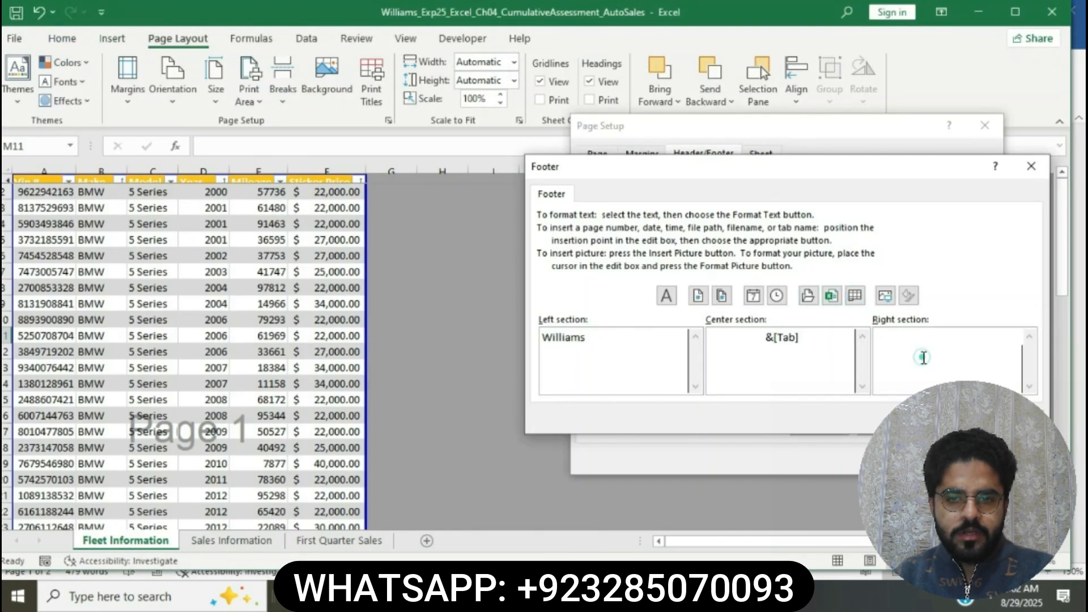
left_click(832, 296)
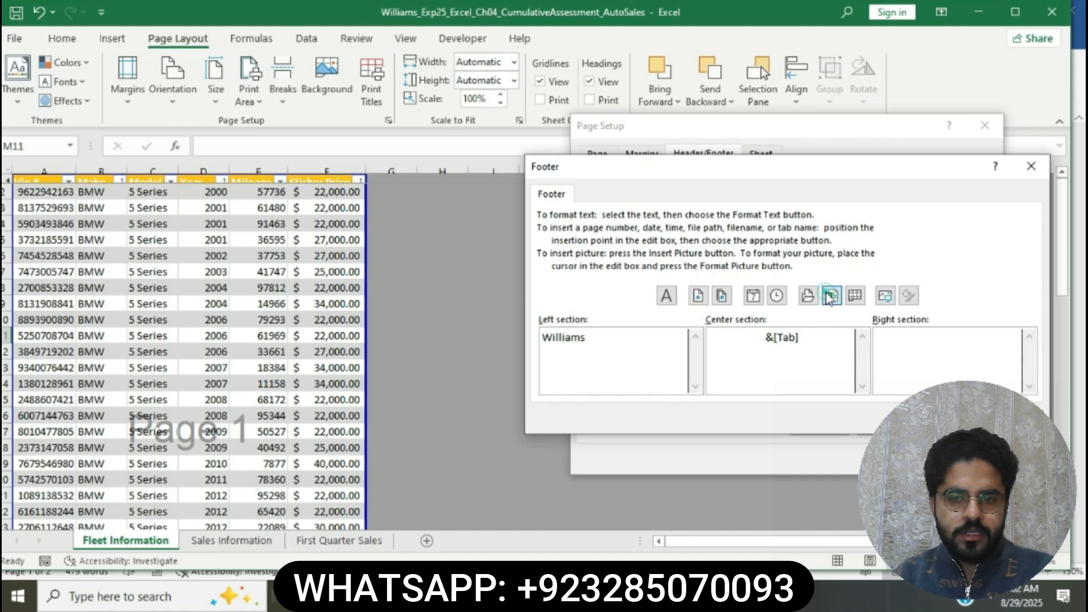
left_click(830, 296)
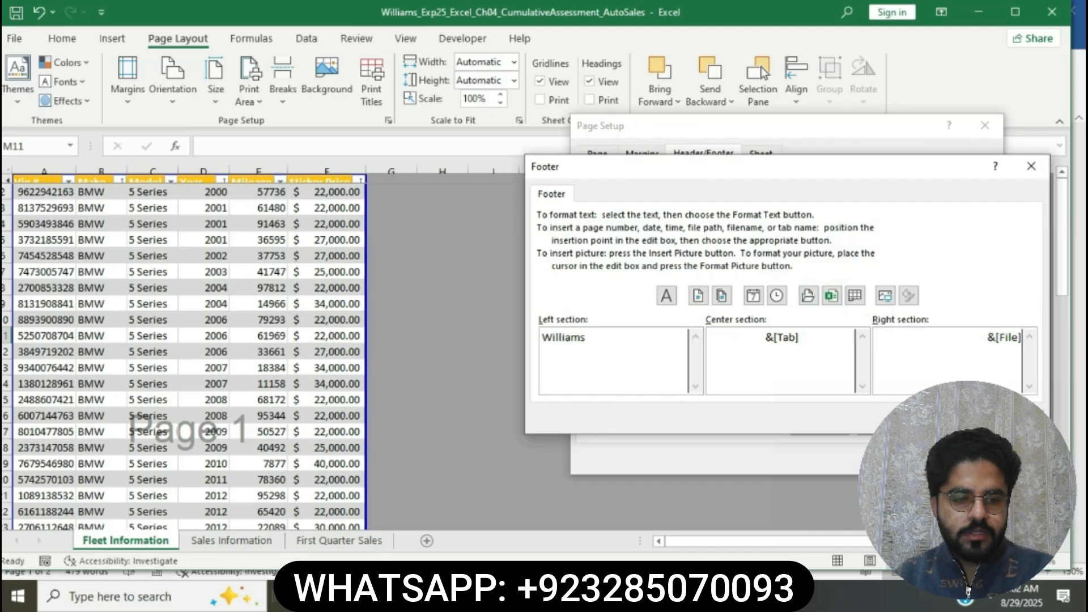
left_click(949, 418)
left_click(903, 458)
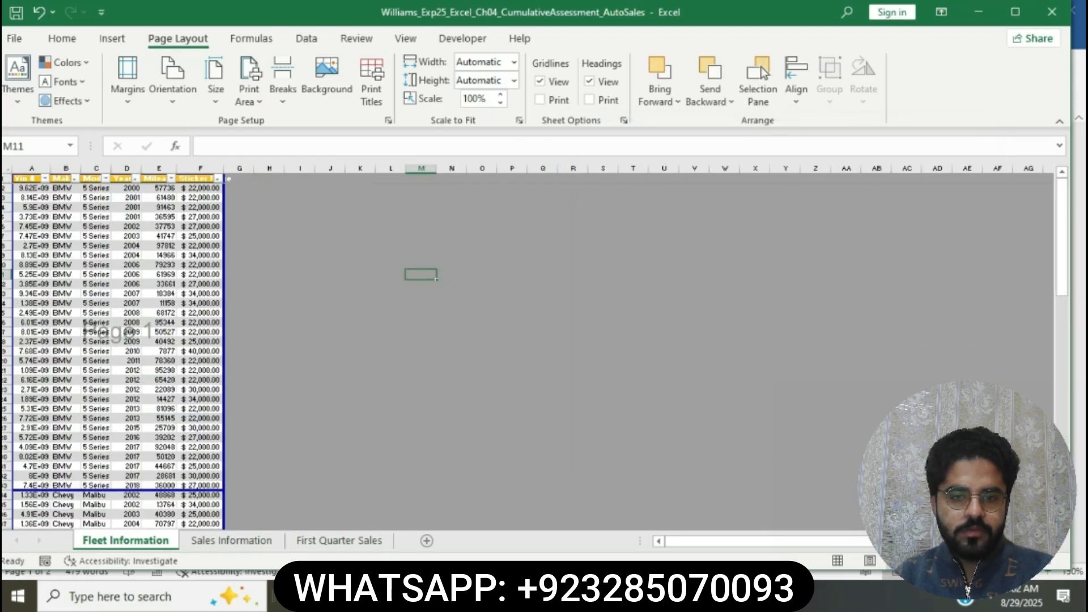
Step: Switch to the Word instructions, highlight instruction 9 in yellow, and select its part about navigating to the Sales Information worksheet
key("alt+Tab")
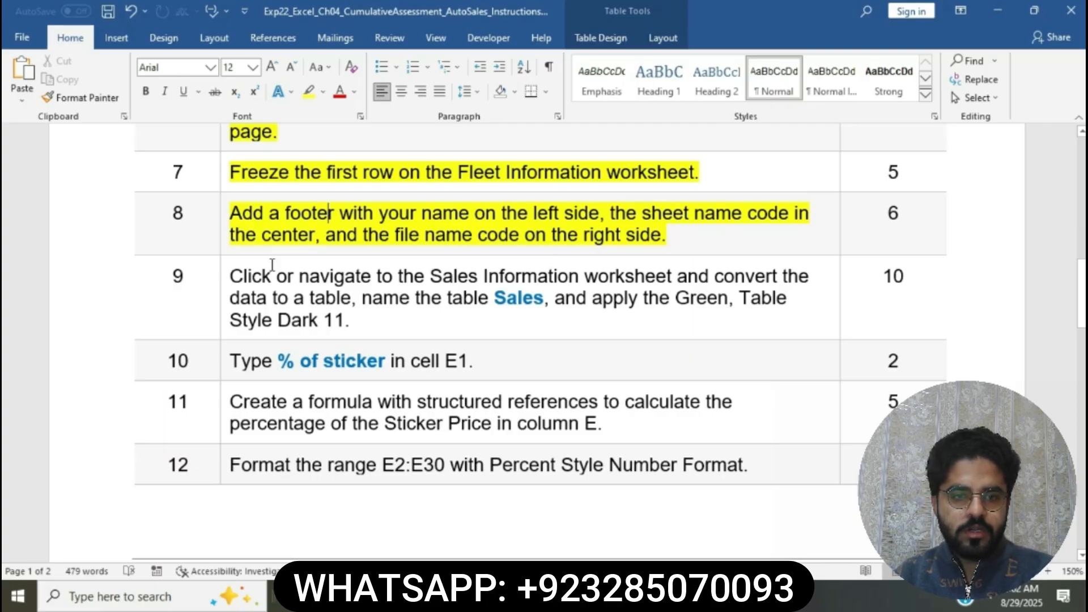
left_click(224, 282)
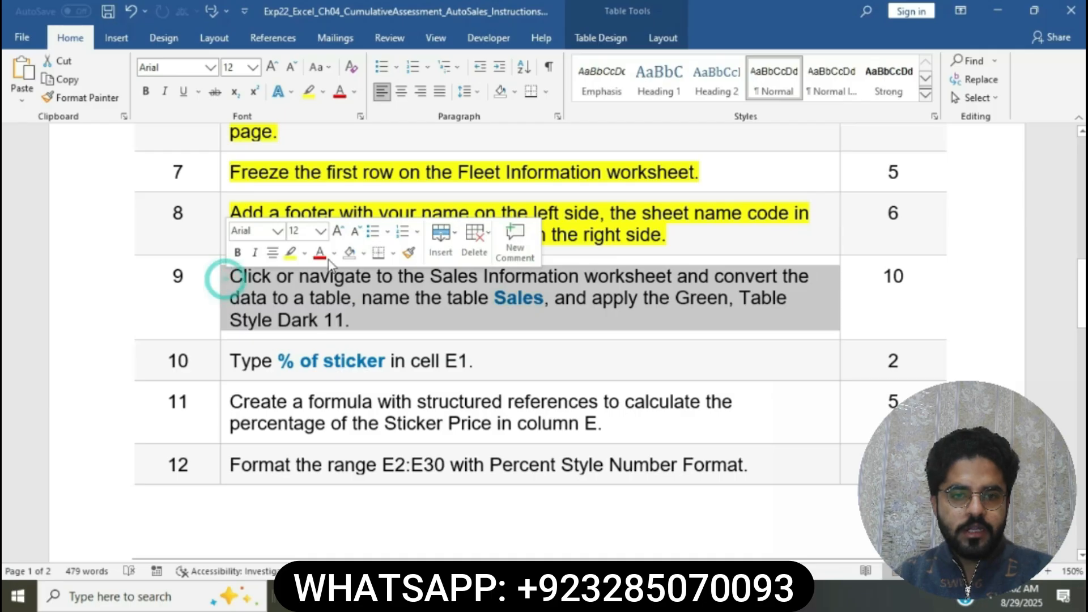
left_click(290, 253)
left_click(319, 297)
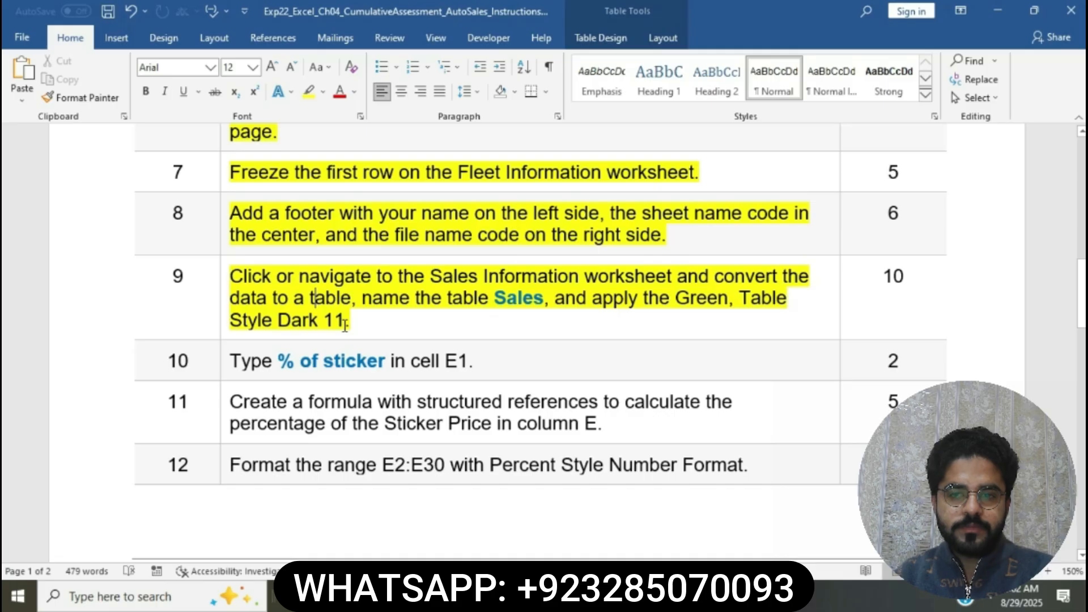
left_click_drag(243, 278, 639, 282)
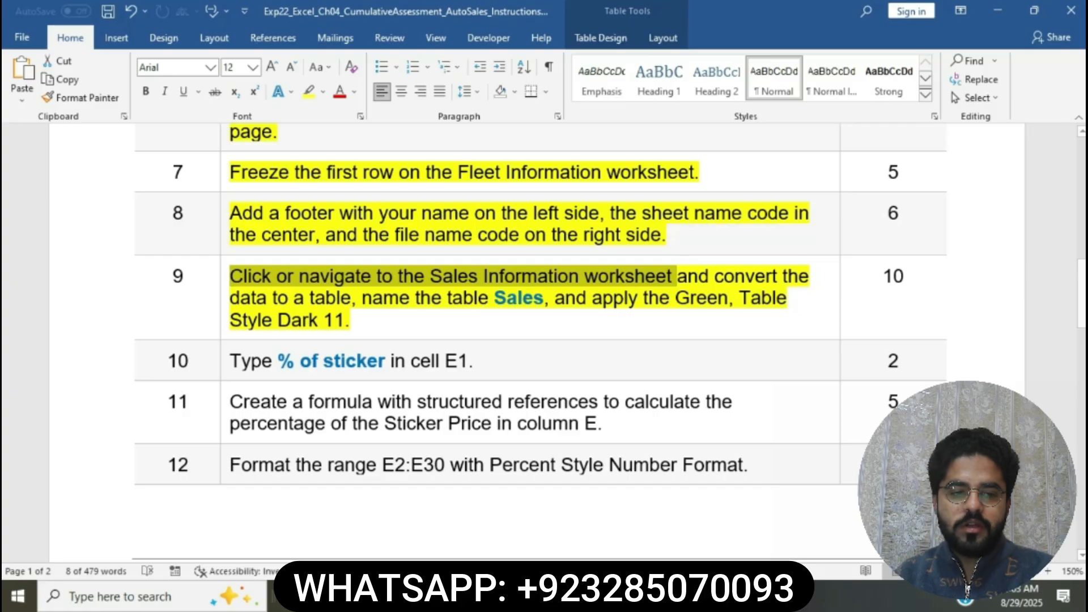
Step: Switch to Excel, maximize the window, and open the Sales Information worksheet
key("alt+Tab")
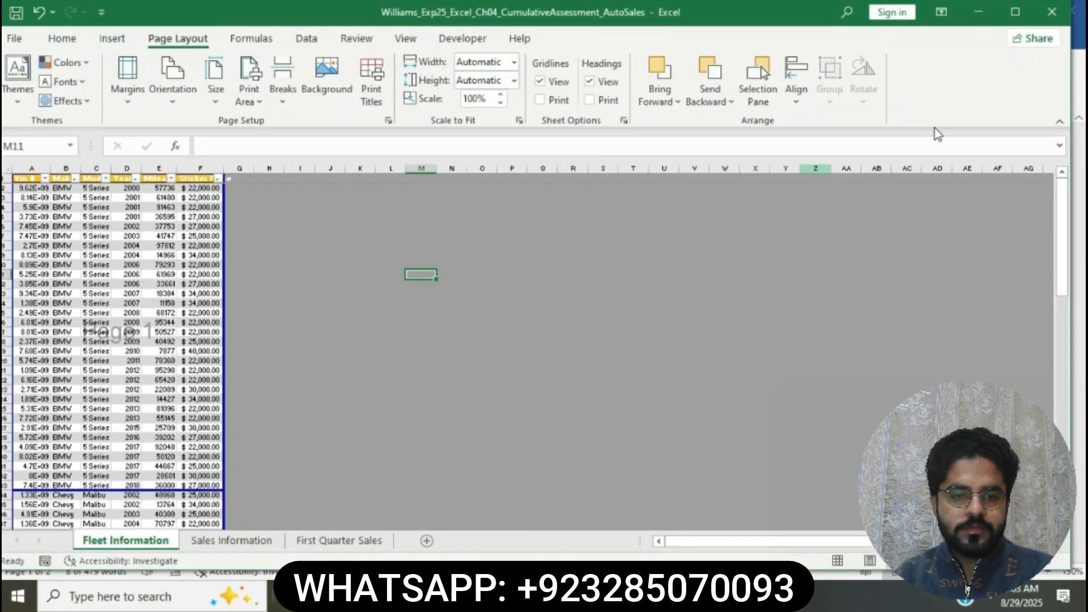
left_click(1016, 11)
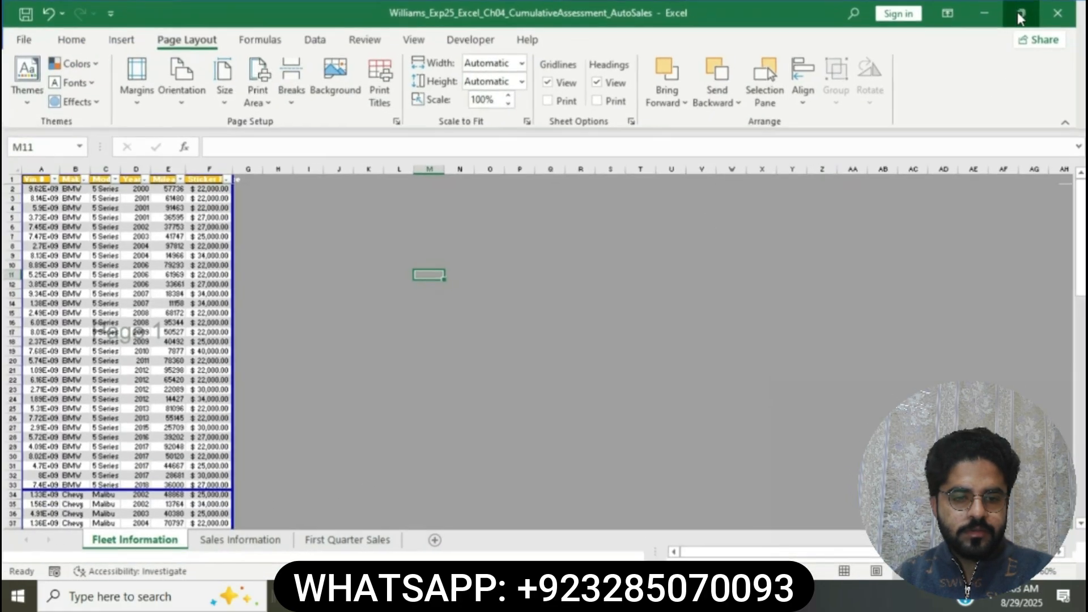
left_click(272, 541)
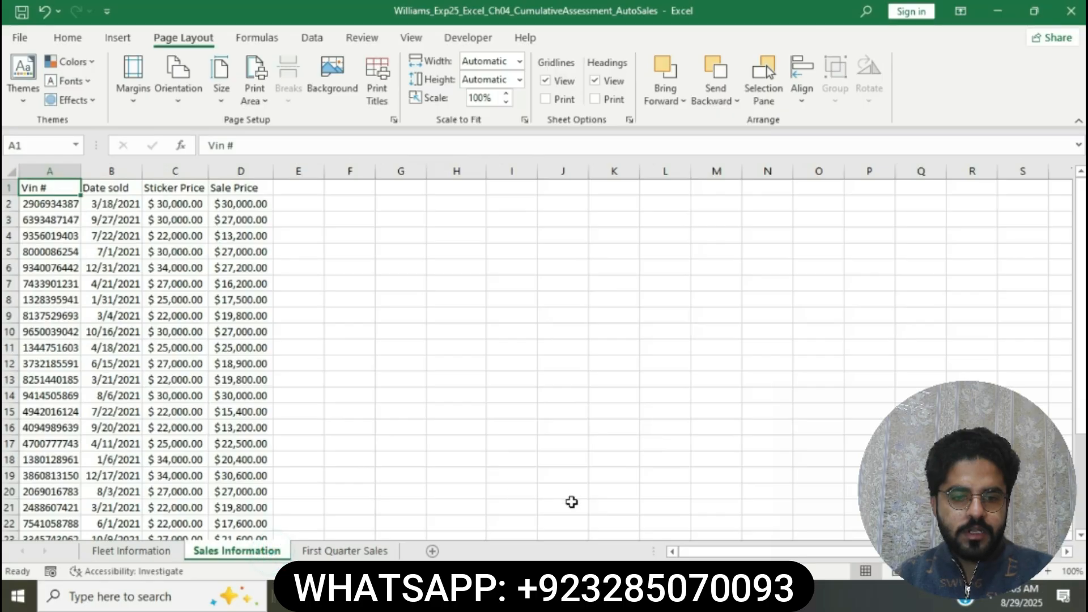
Step: Switch to the Word instructions and select the part of instruction 9 about converting the data to a table
left_click(580, 597)
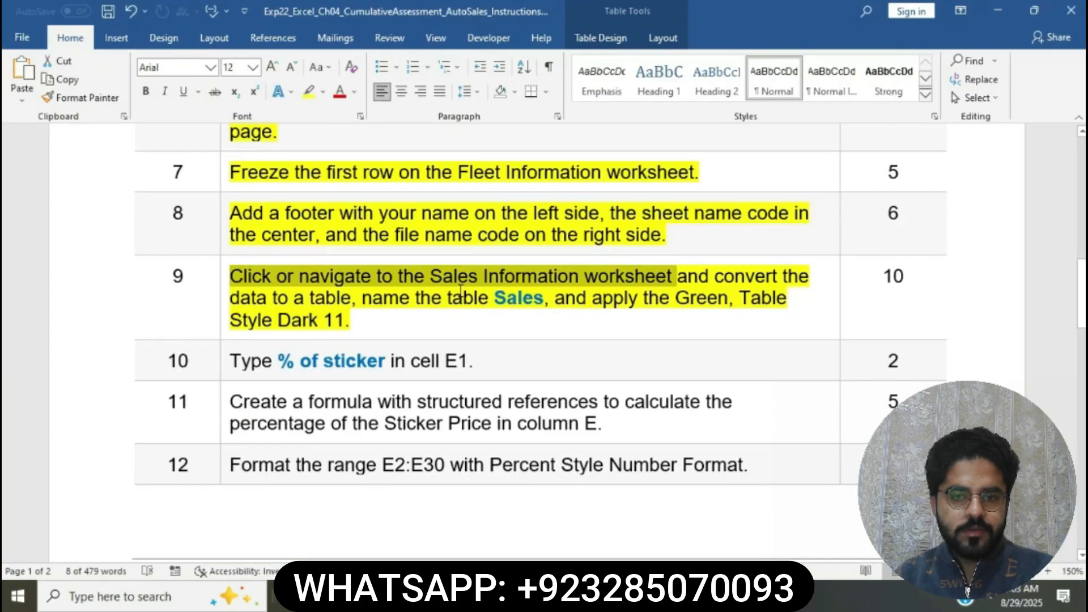
left_click(644, 278)
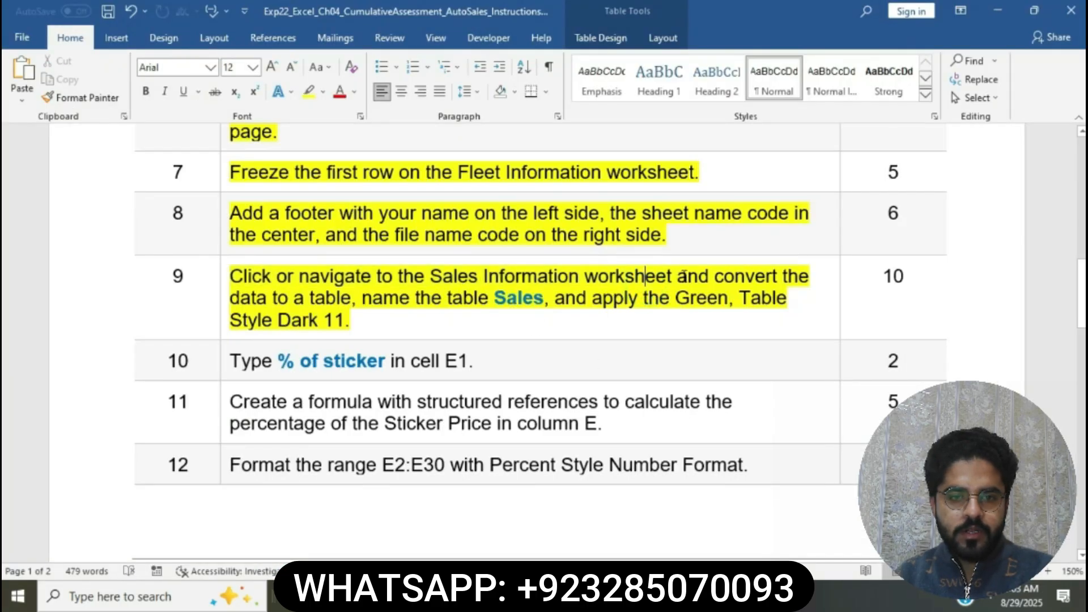
left_click_drag(684, 277, 378, 290)
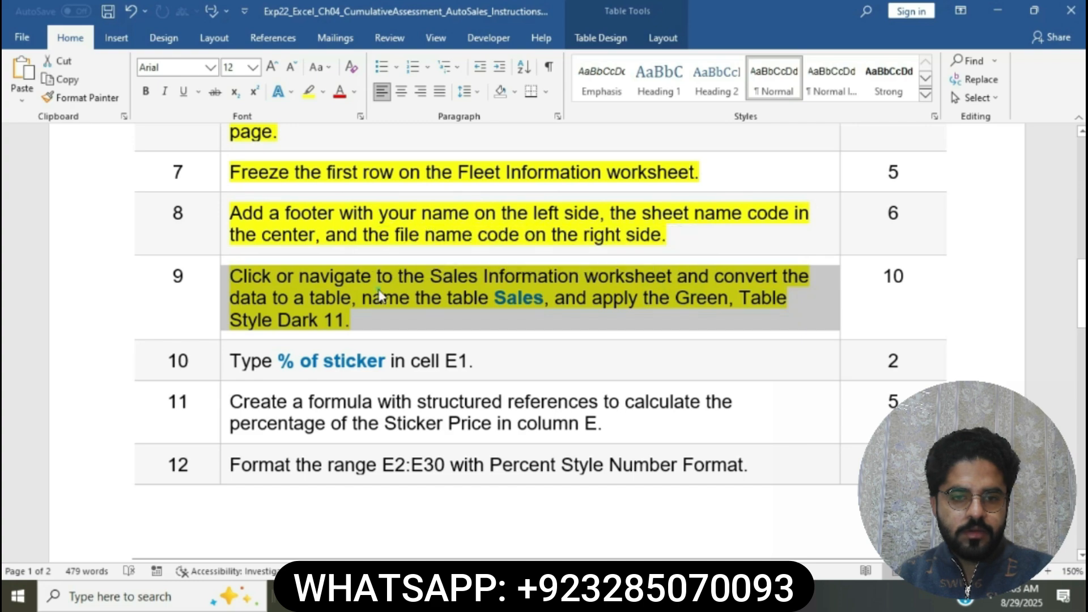
left_click(378, 294)
left_click_drag(713, 277, 363, 296)
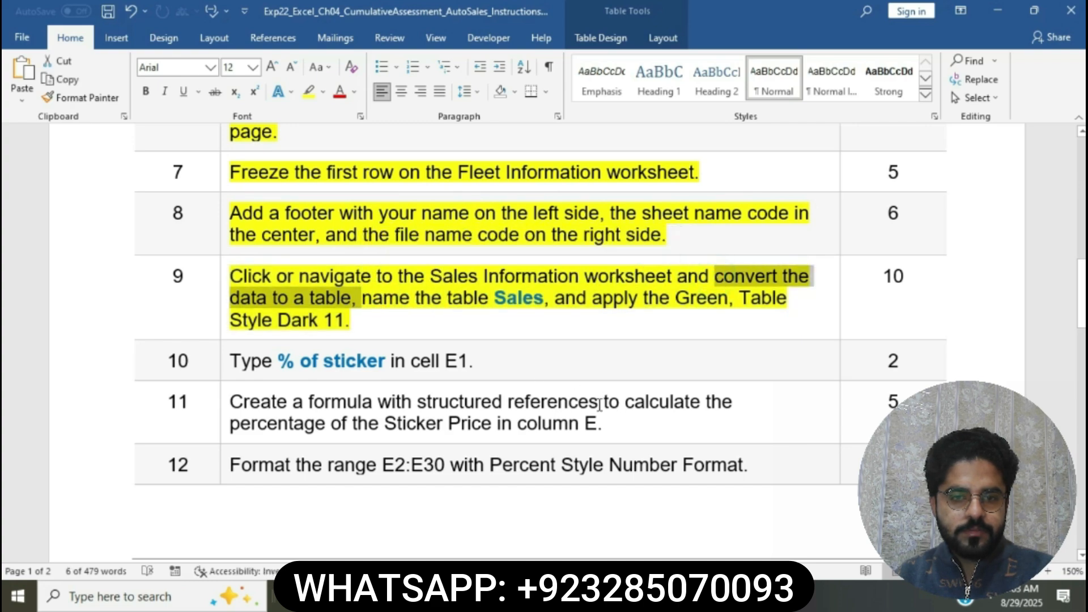
Step: Switch to Excel and convert the Sales Information data range A1:D30 to a table with headers
left_click(608, 597)
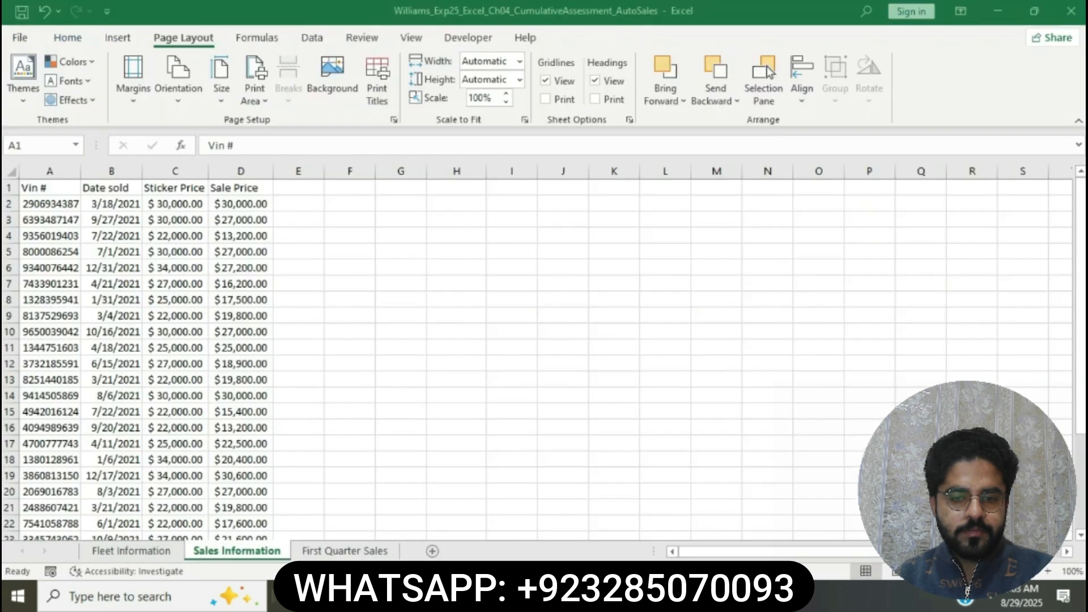
left_click(117, 34)
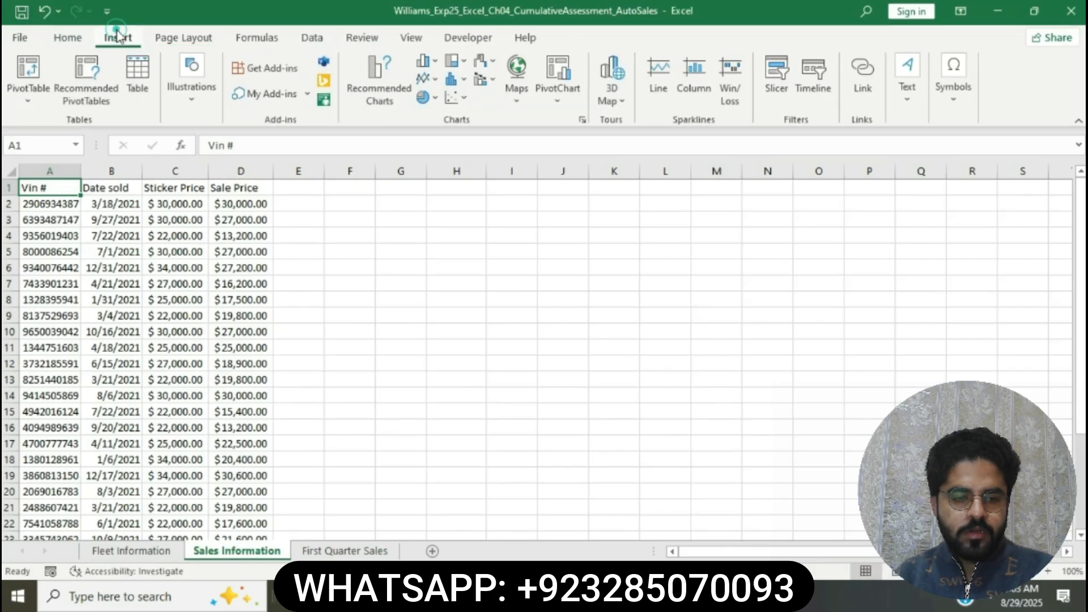
left_click(137, 69)
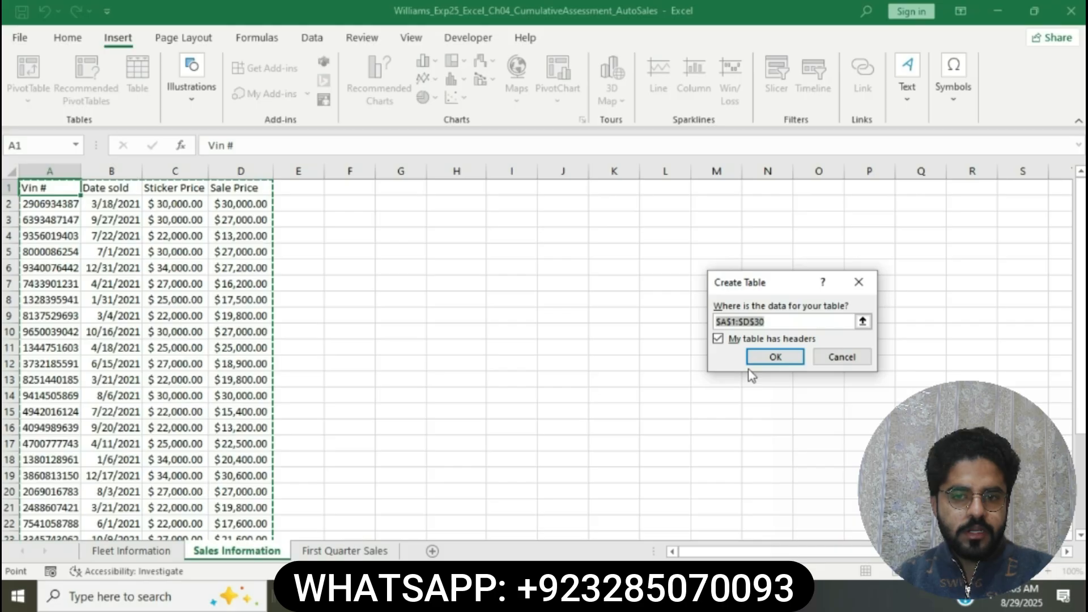
left_click(775, 357)
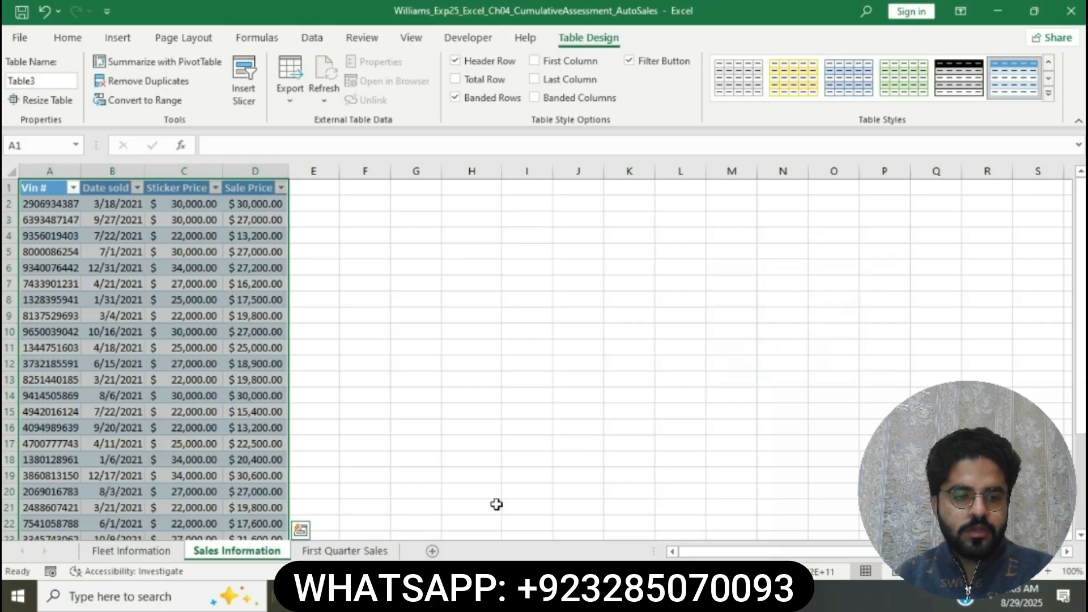
Step: Check the required table name in the Word instructions, return to Excel, and name the table Sales
key("alt+Tab")
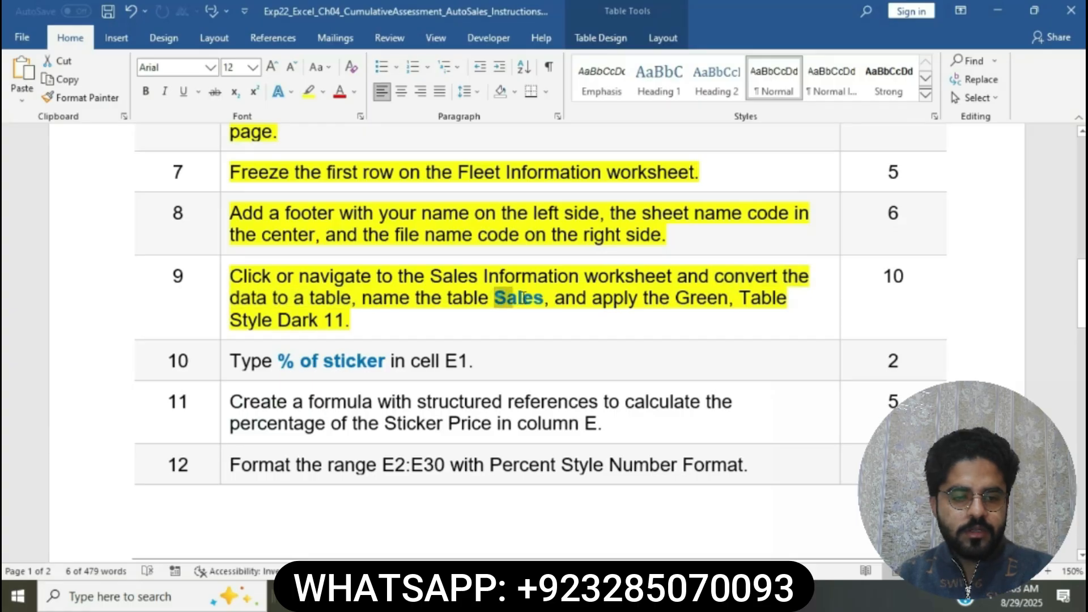
double_click(502, 298)
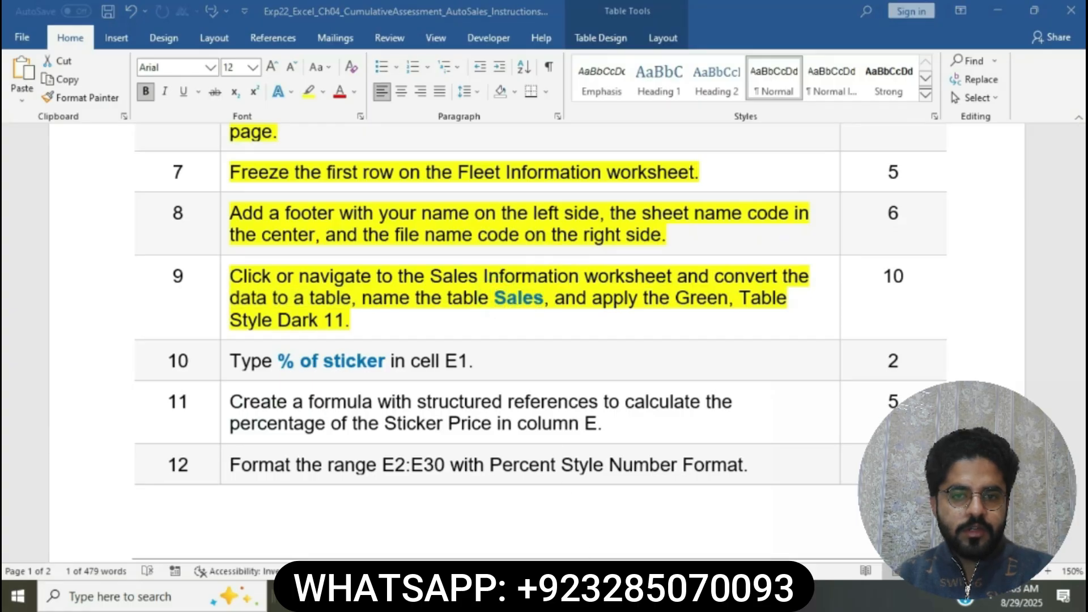
key("alt+Tab")
left_click(62, 81)
key("BackSpace")
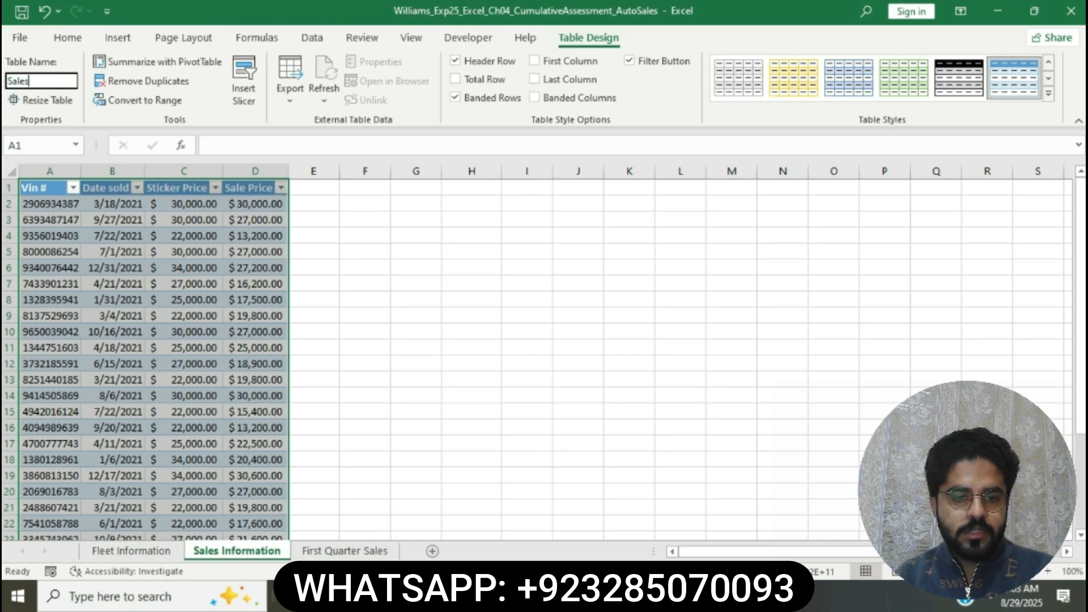
type("Sales")
key("Return")
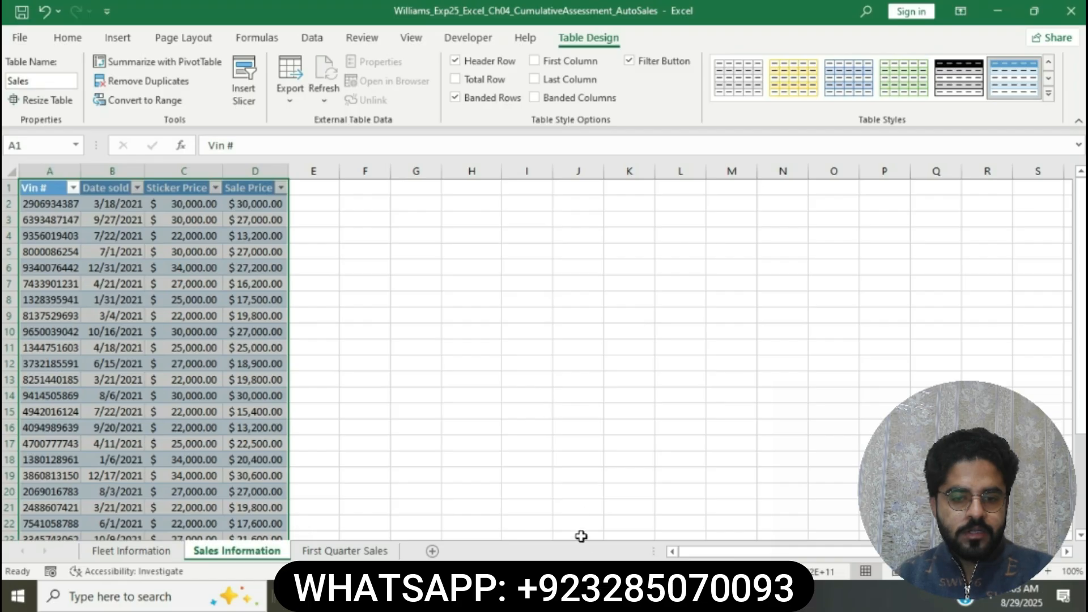
Step: Select the table style requirement of instruction 9 in Word, and apply Green, Table Style Dark 11 to the Sales table in Excel
key("alt+Tab")
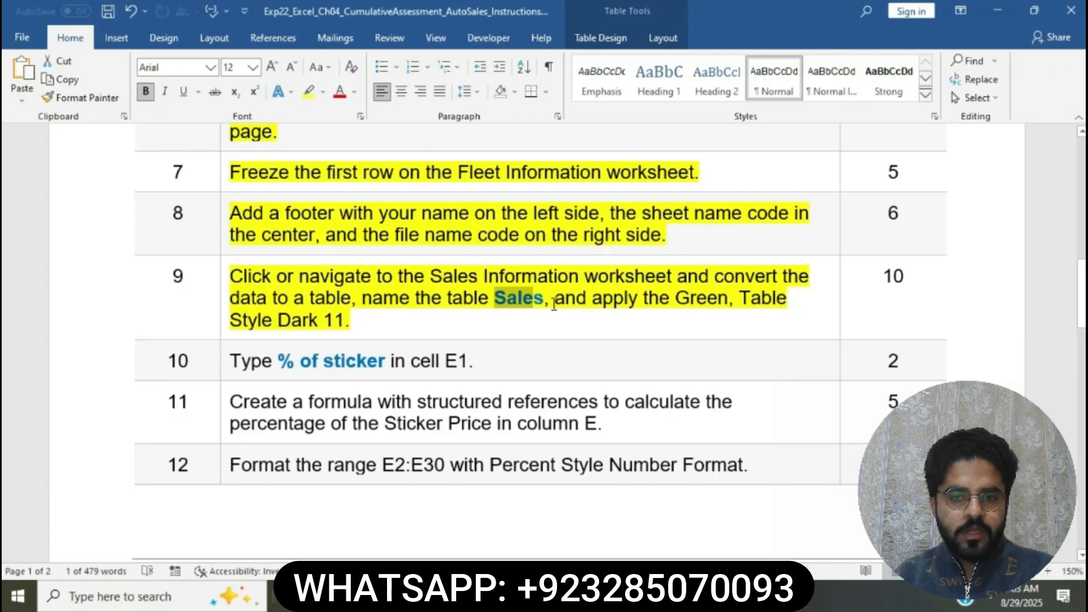
left_click_drag(555, 305, 651, 311)
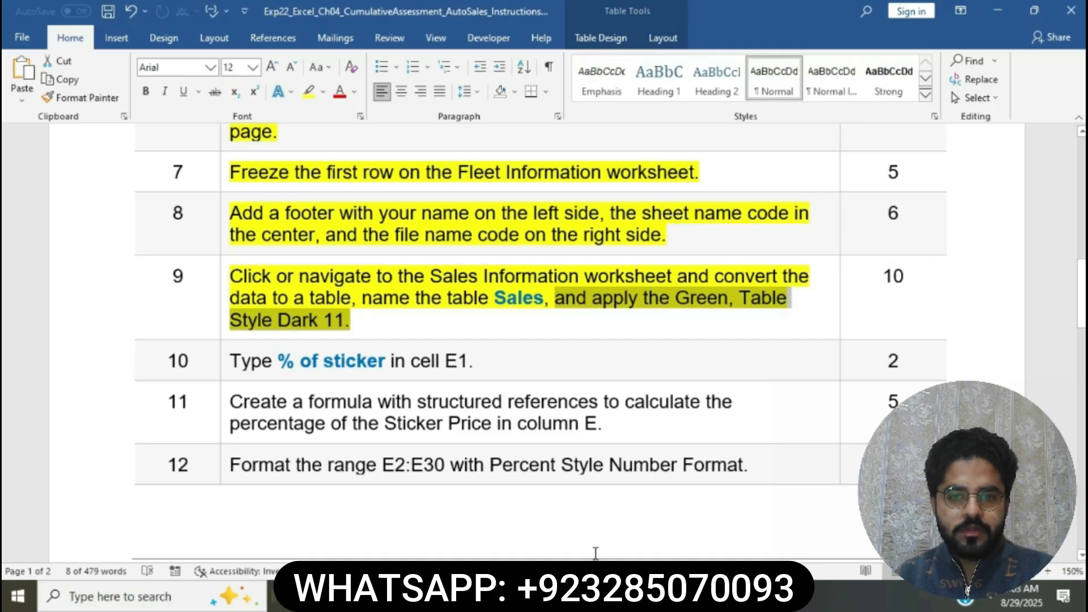
left_click(584, 597)
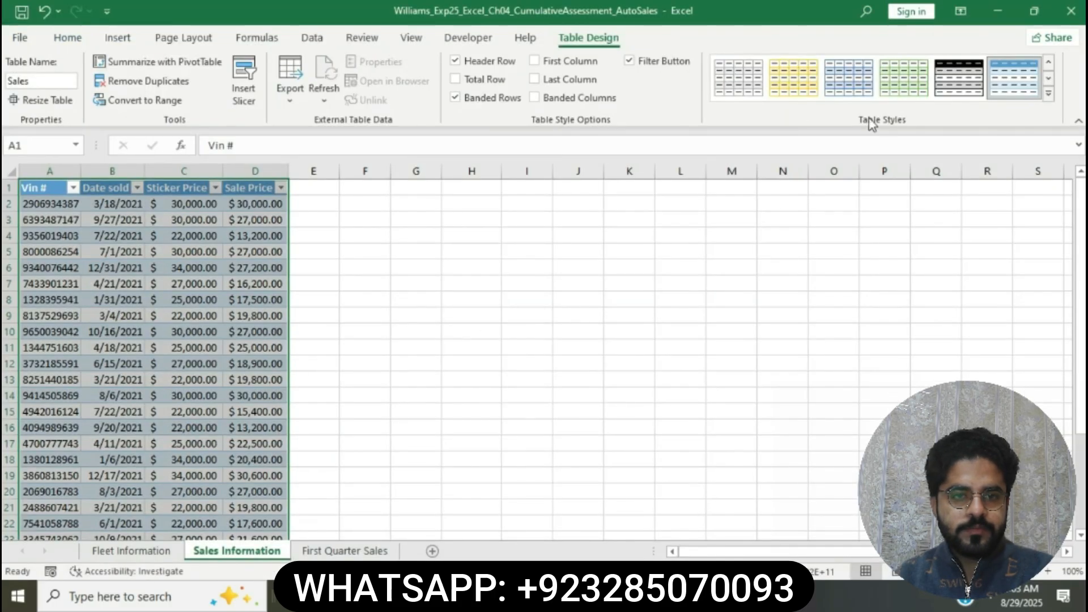
left_click(1048, 95)
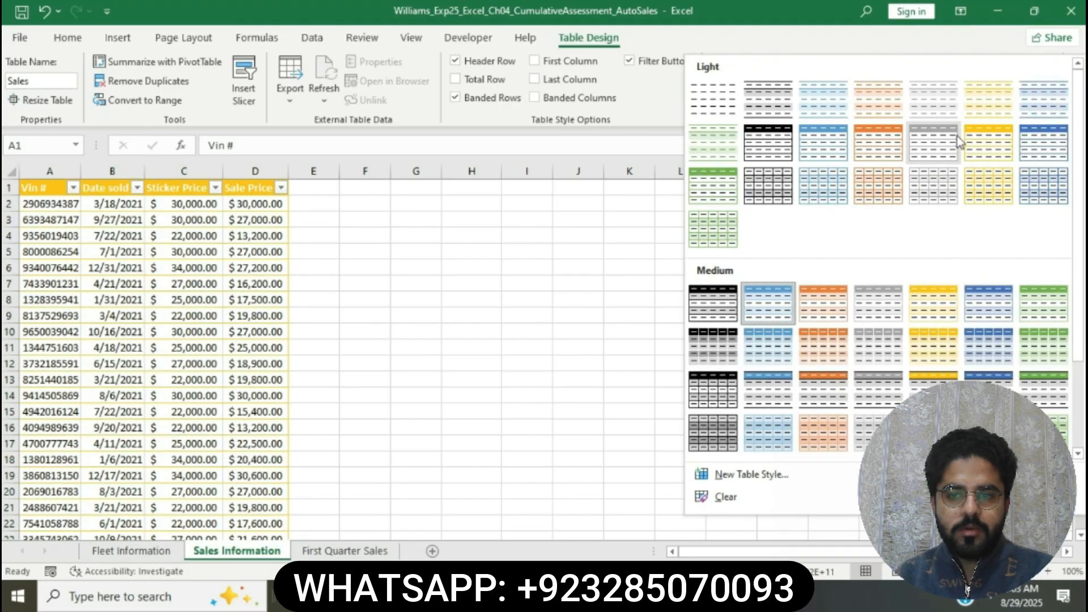
scroll(898, 224, "down", 2)
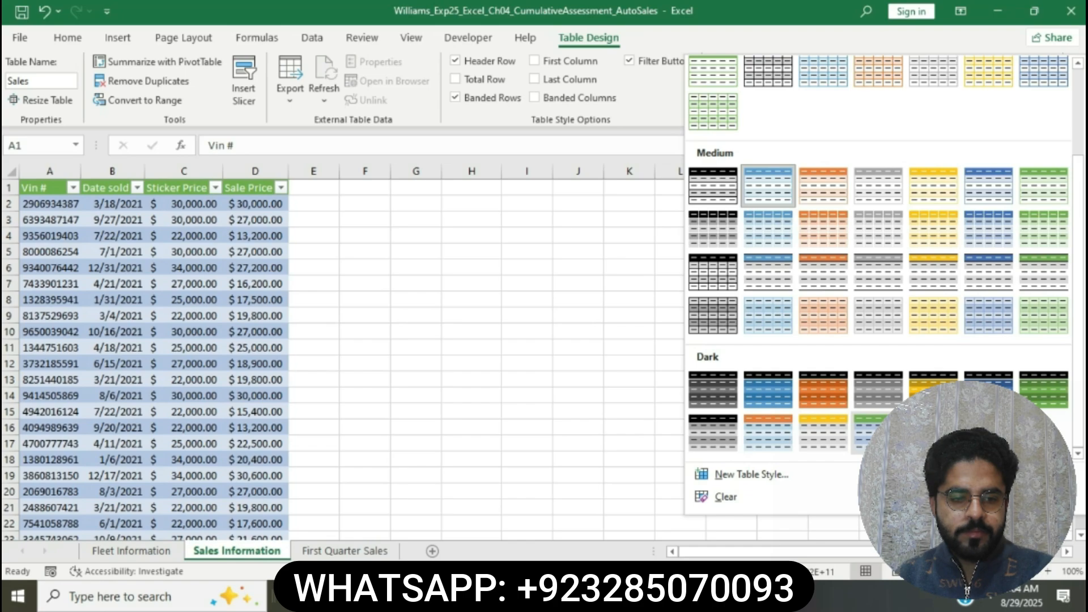
left_click(868, 440)
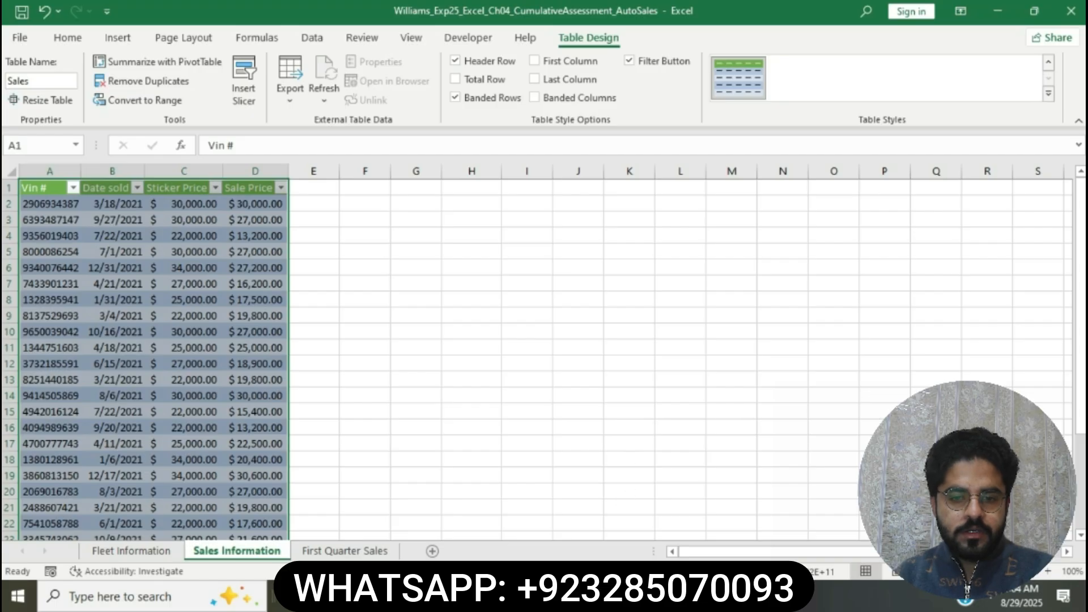
Step: Switch to the Word instructions and highlight instruction 10 in yellow
key("alt+Tab")
left_click(639, 315)
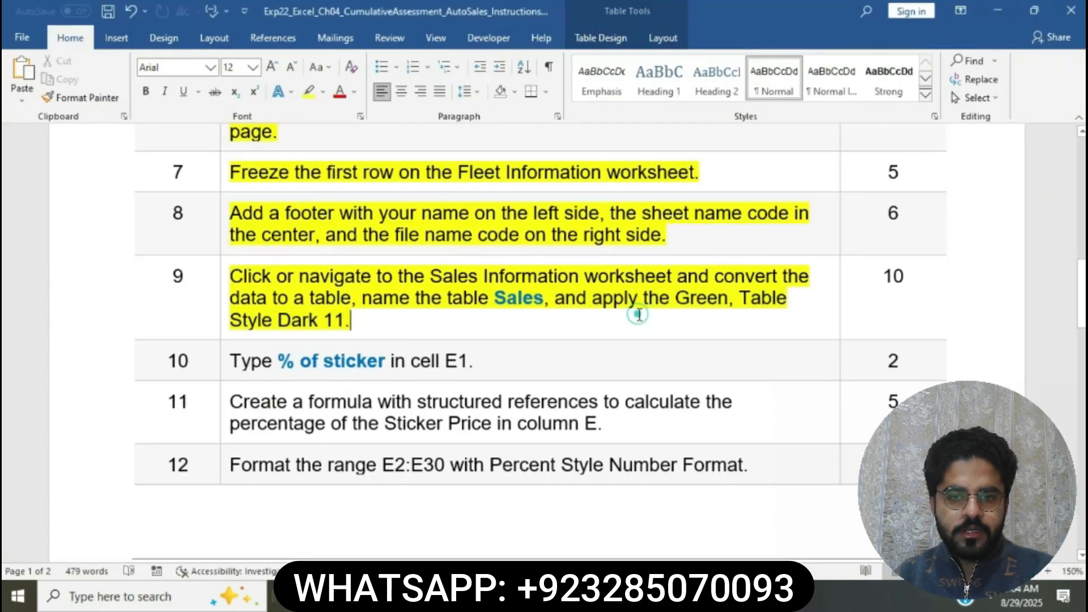
scroll(639, 315, "down", 3)
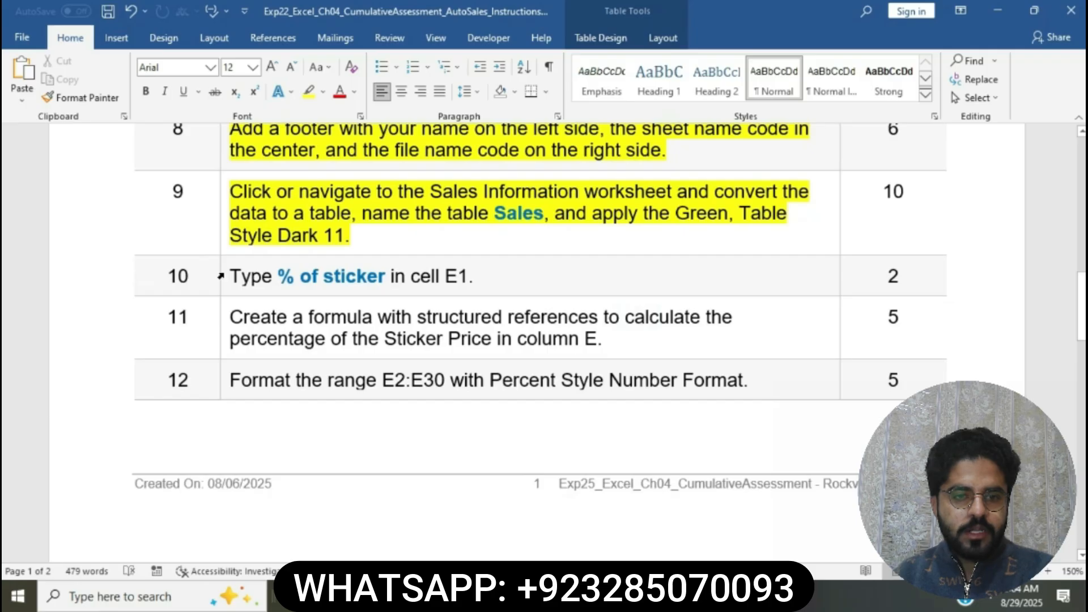
left_click(221, 276)
left_click(285, 251)
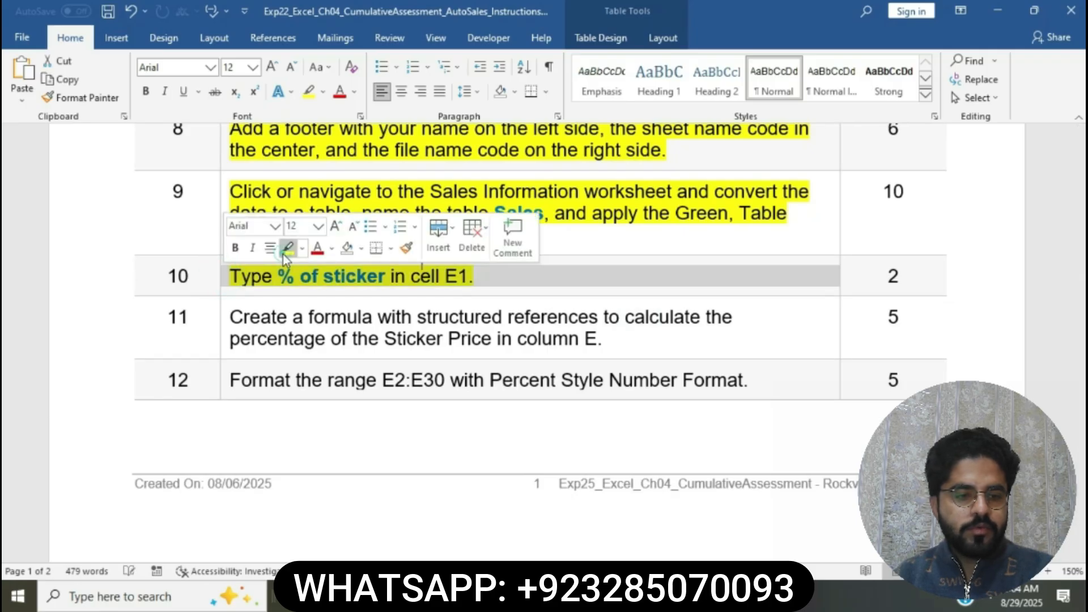
left_click(294, 276)
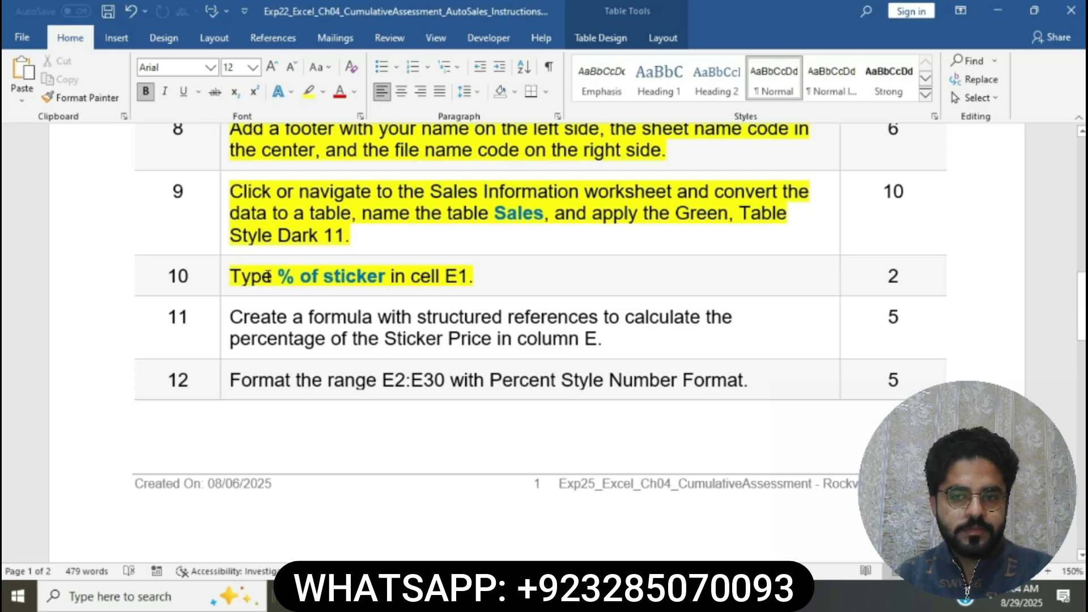
Step: Copy the header text from instruction 10, switch to Excel, and enter % of sticker in cell E1
double_click(285, 276)
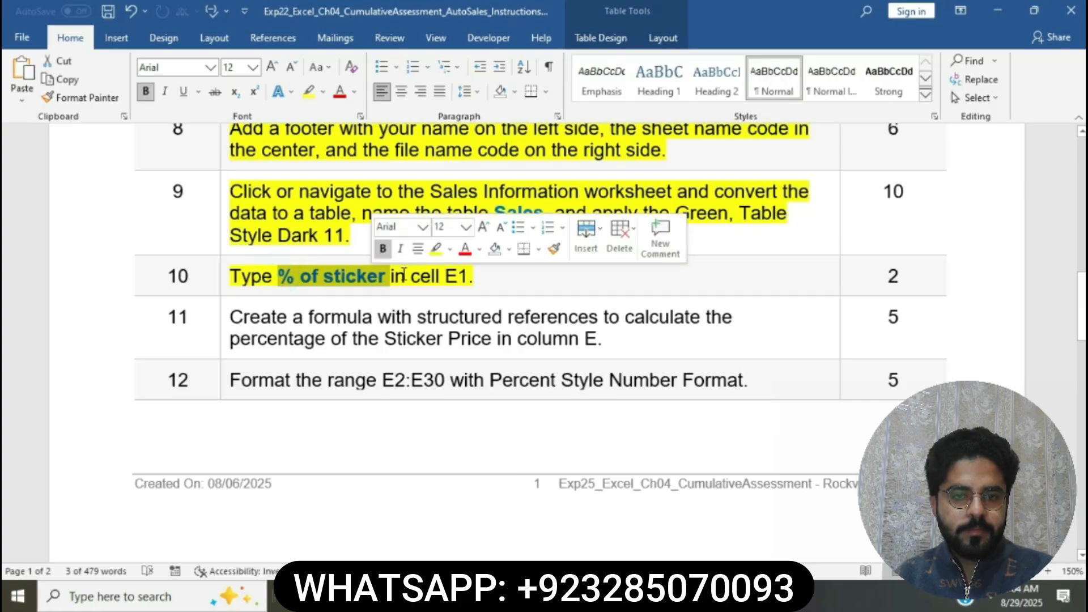
key("ctrl+c")
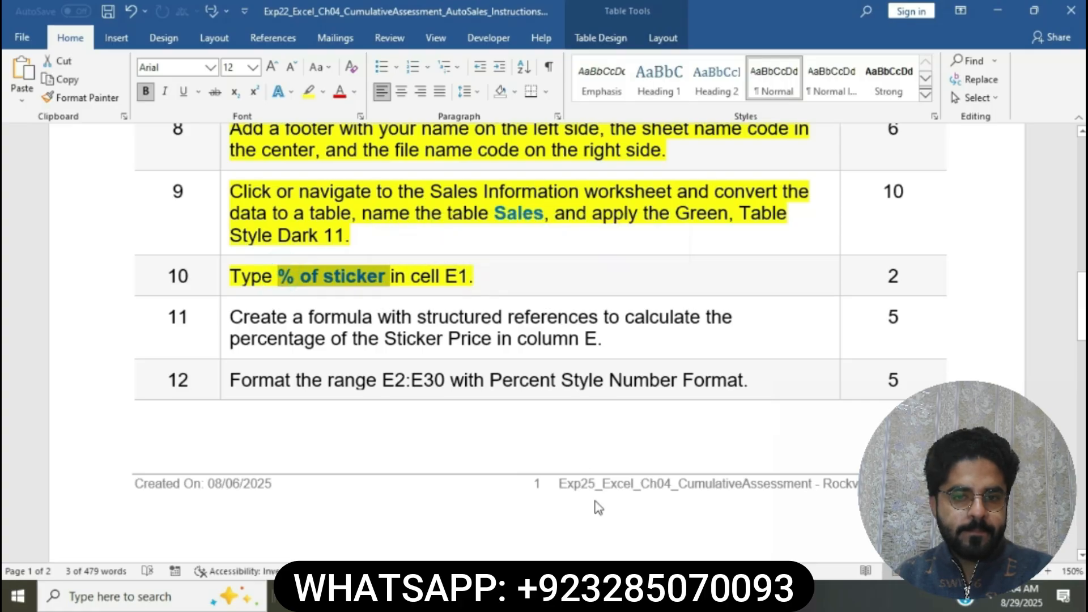
key("alt+Tab")
left_click(329, 187)
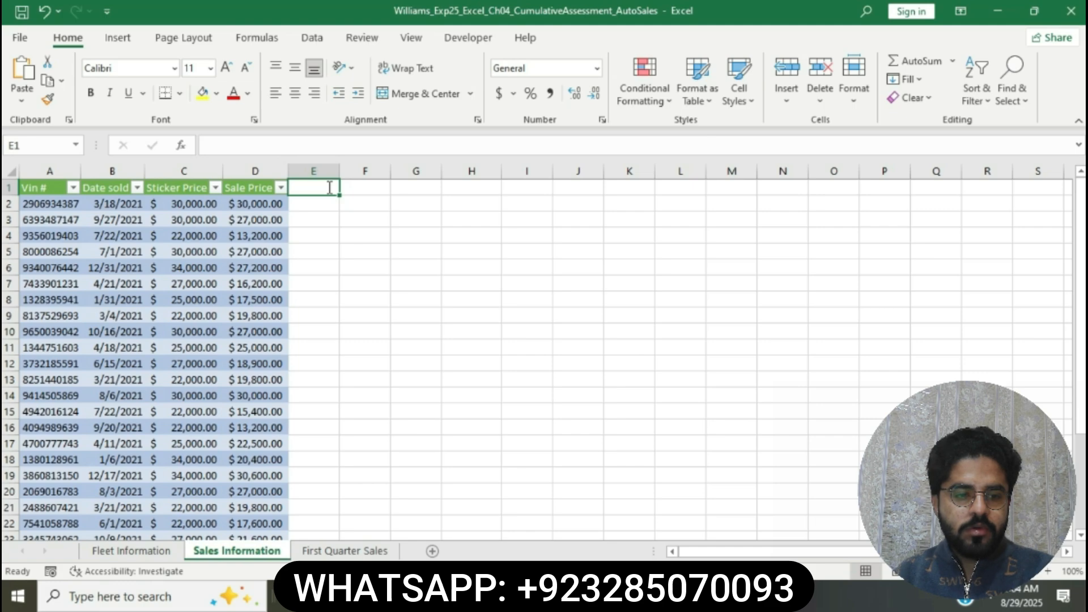
type("%")
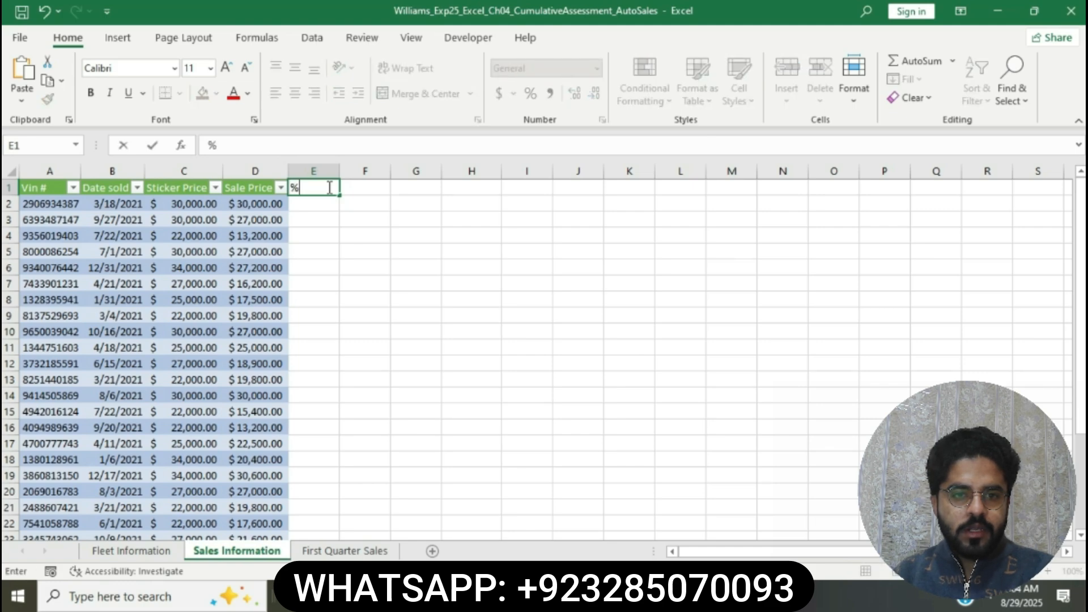
type(" of sti")
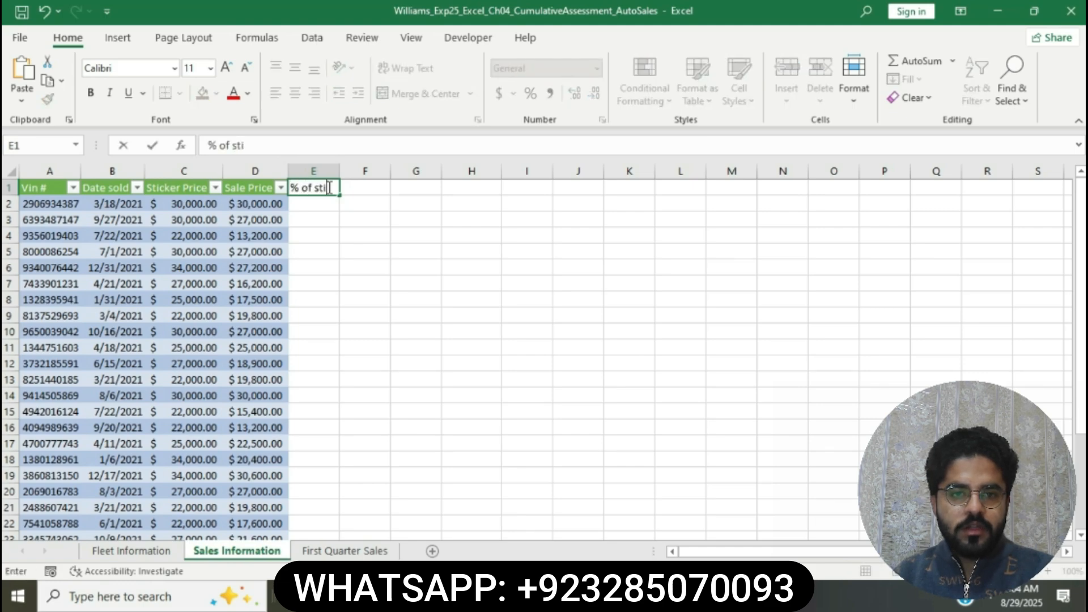
type("cker")
key("Return")
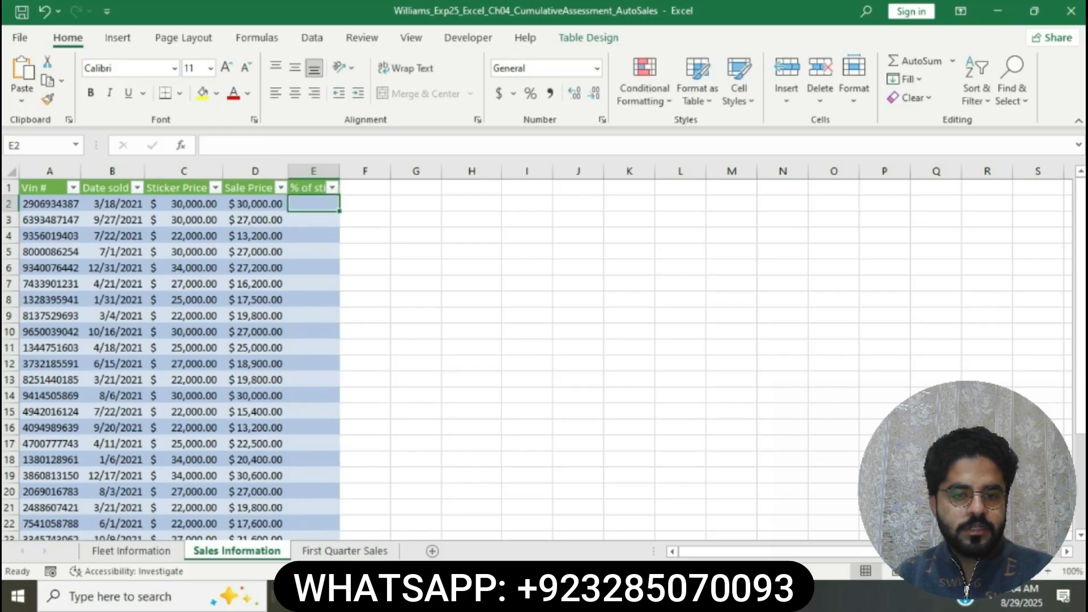
Step: Switch to the Word instructions, highlight instruction 11 in yellow, and select its text about the structured reference formula
left_click(581, 596)
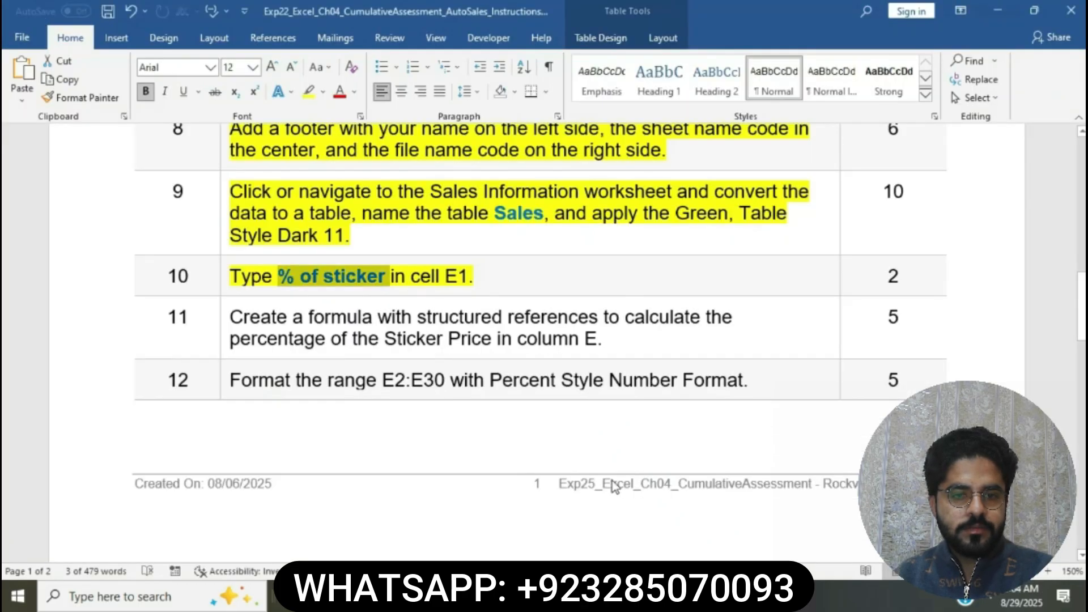
left_click(451, 280)
left_click(451, 282)
scroll(451, 282, "down", 2)
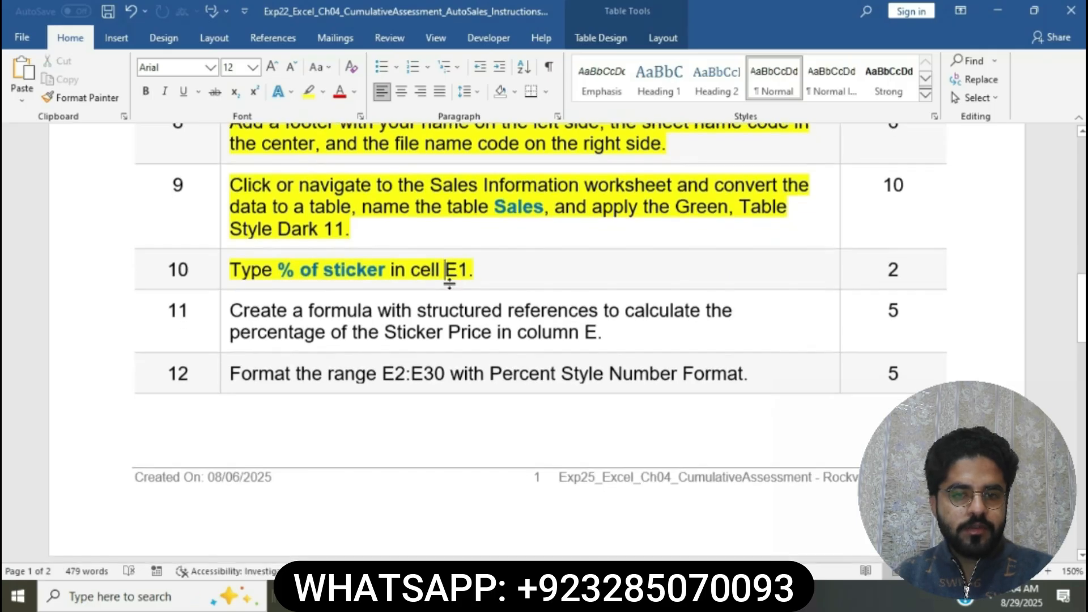
left_click(226, 238)
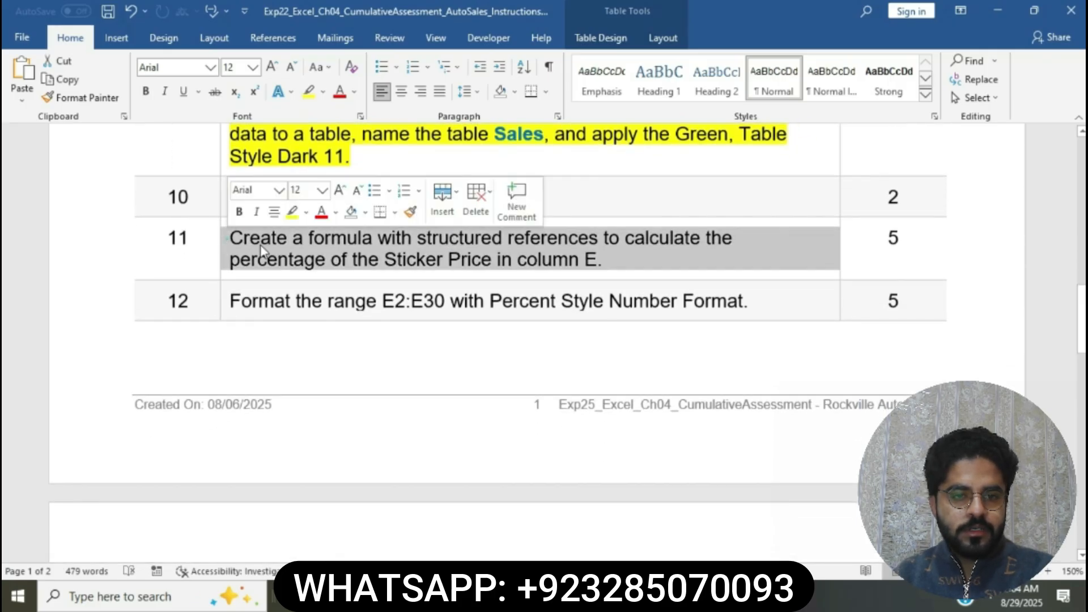
left_click(290, 216)
left_click(307, 237)
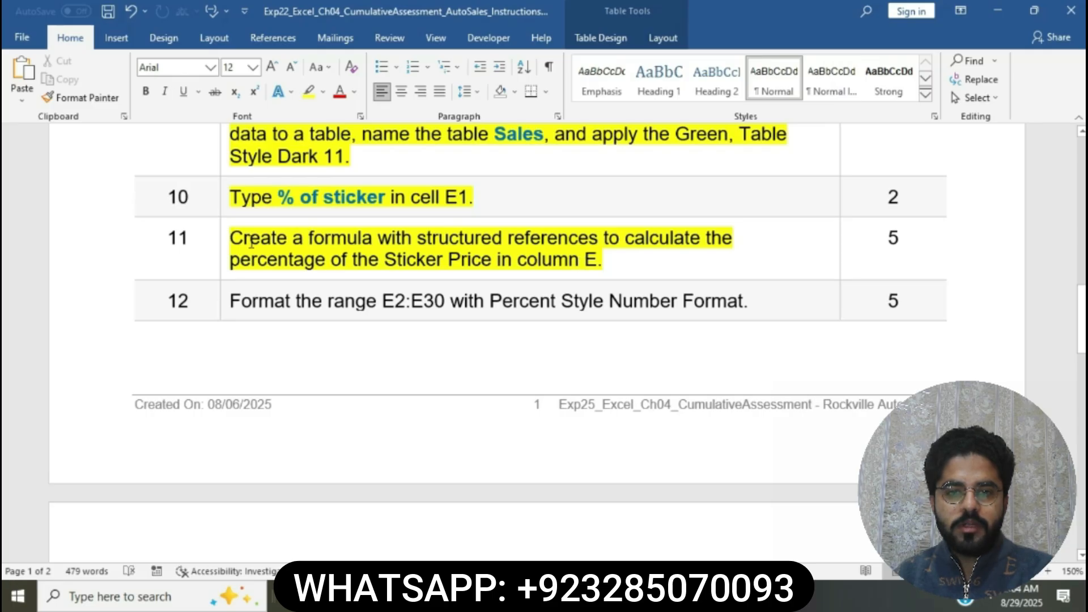
left_click_drag(235, 243, 688, 252)
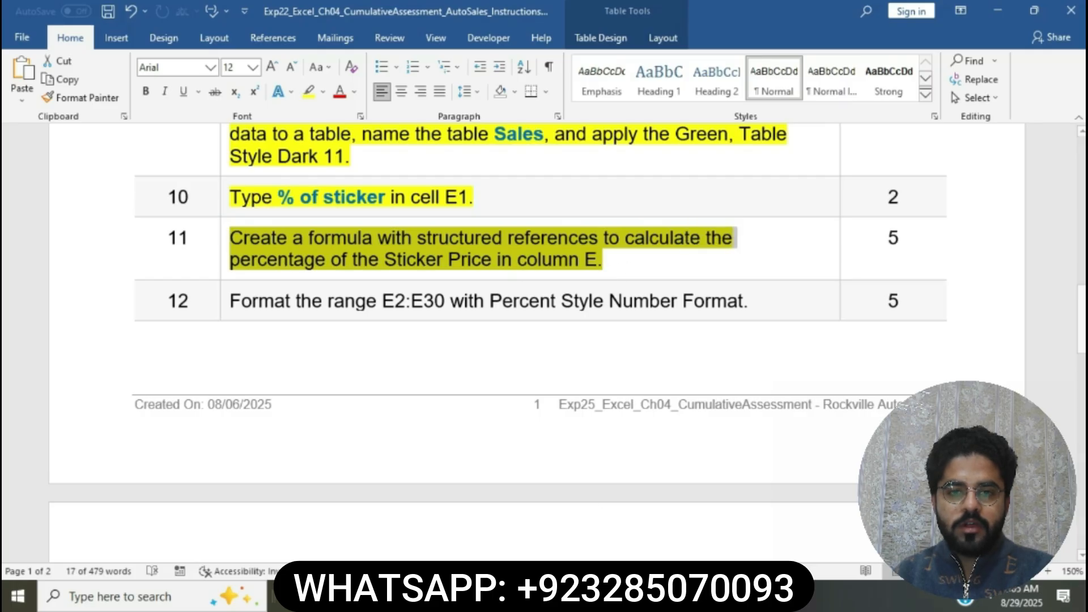
Step: Switch to Excel and examine the % of sticker formula in cell E2 of the First Quarter Sales sheet
key("alt+Tab")
left_click(364, 188)
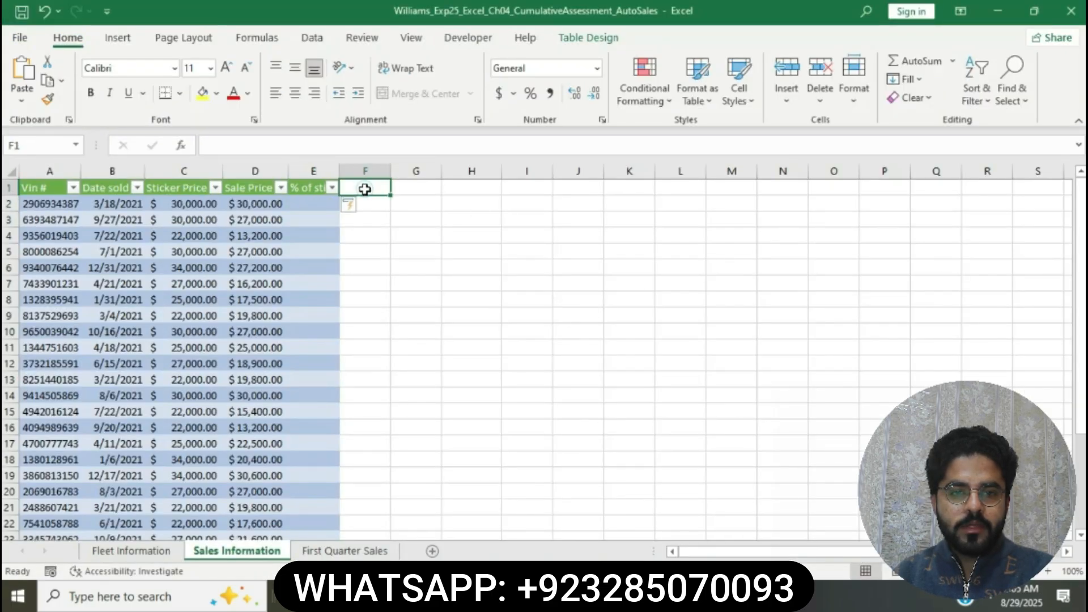
left_click(327, 202)
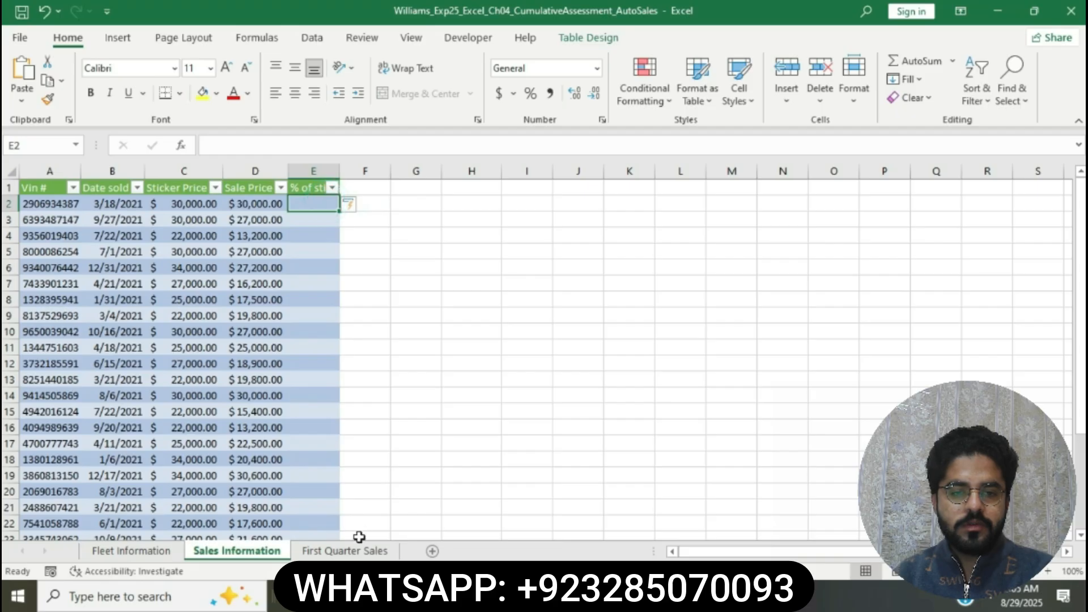
left_click(349, 550)
scroll(323, 217, "up", 1)
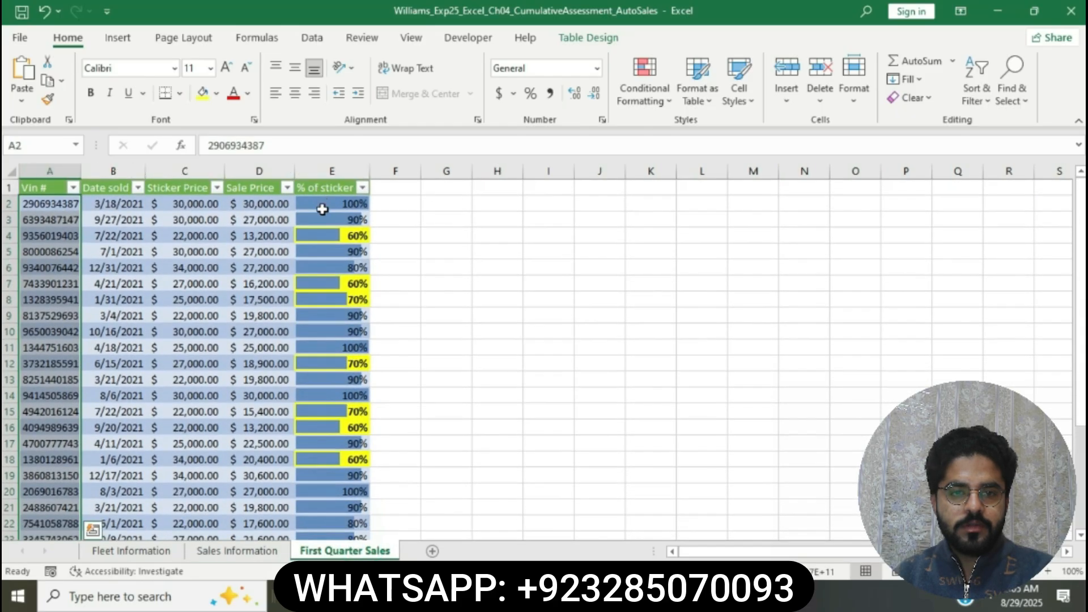
left_click(321, 204)
Step: Enter the structured reference formula =[@[Sale Price]]/[@[Sticker Price]] in cell E2 of the Sales Information sheet
left_click(237, 551)
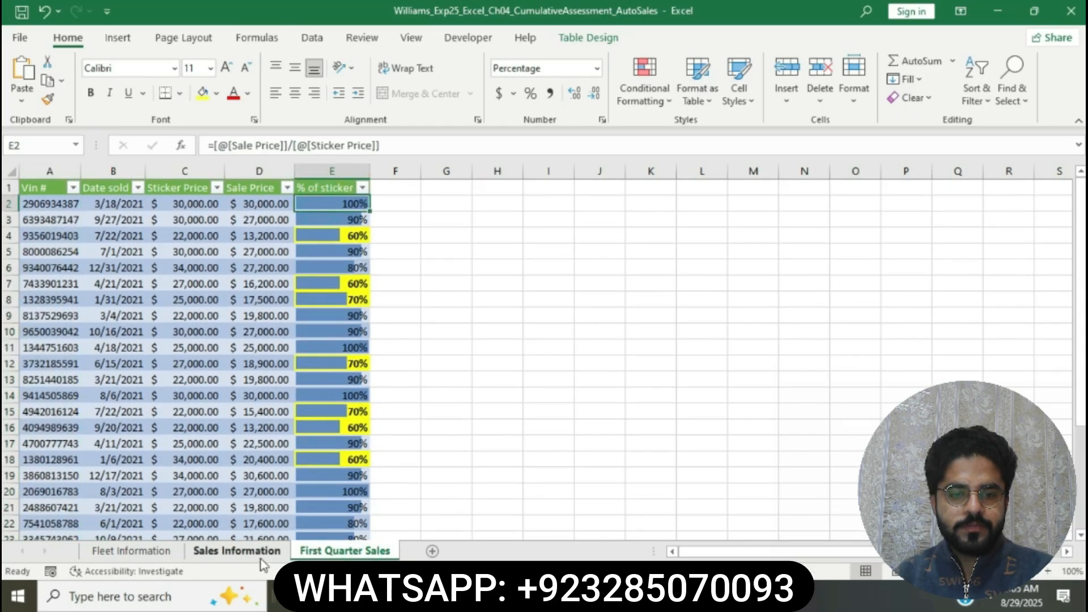
type("=")
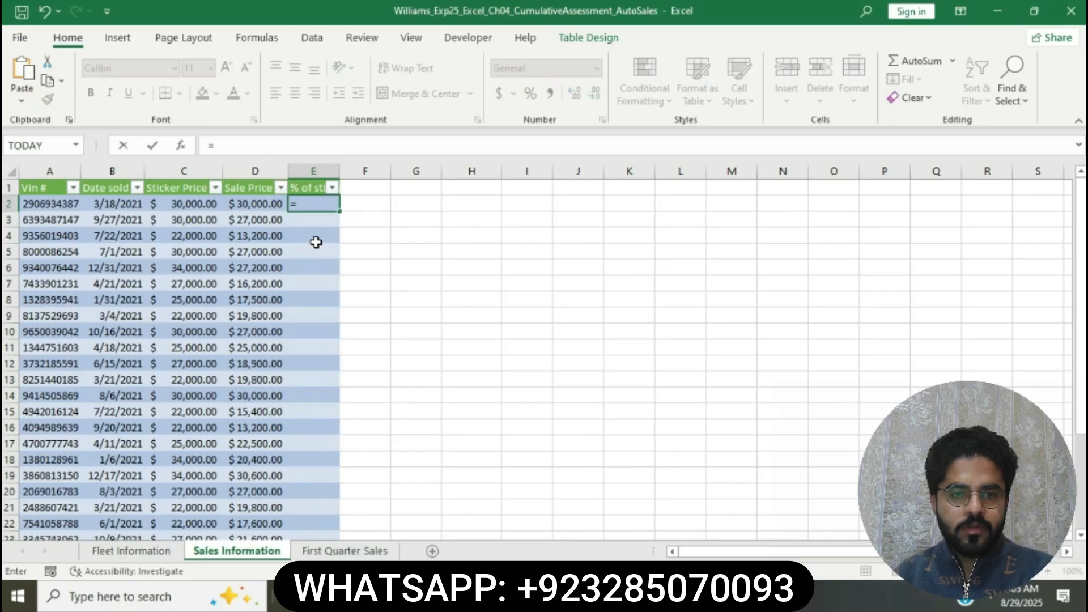
left_click(252, 204)
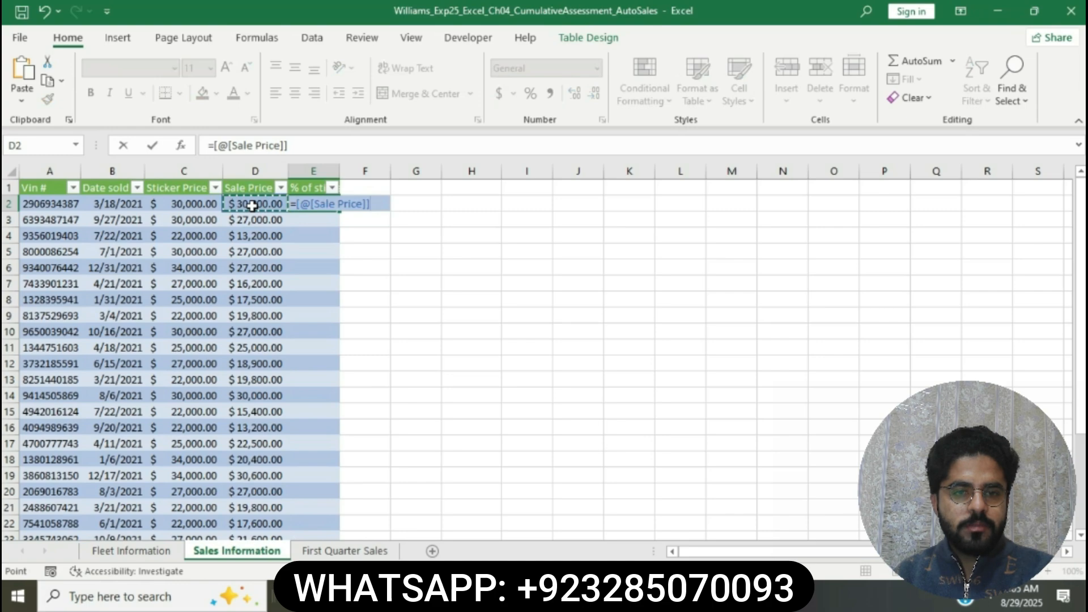
type("/")
left_click(195, 203)
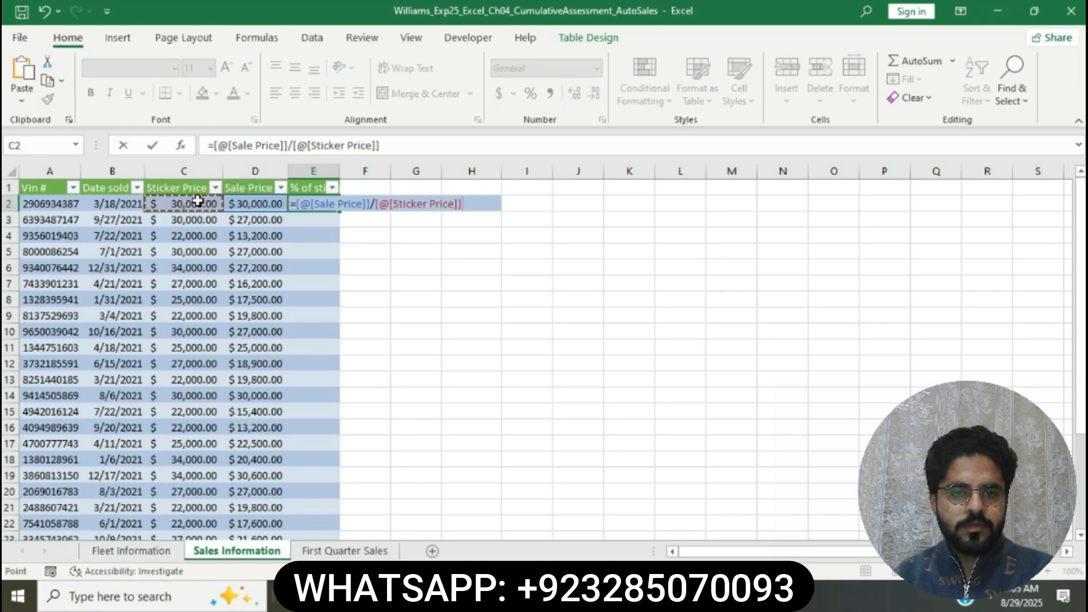
key("Return")
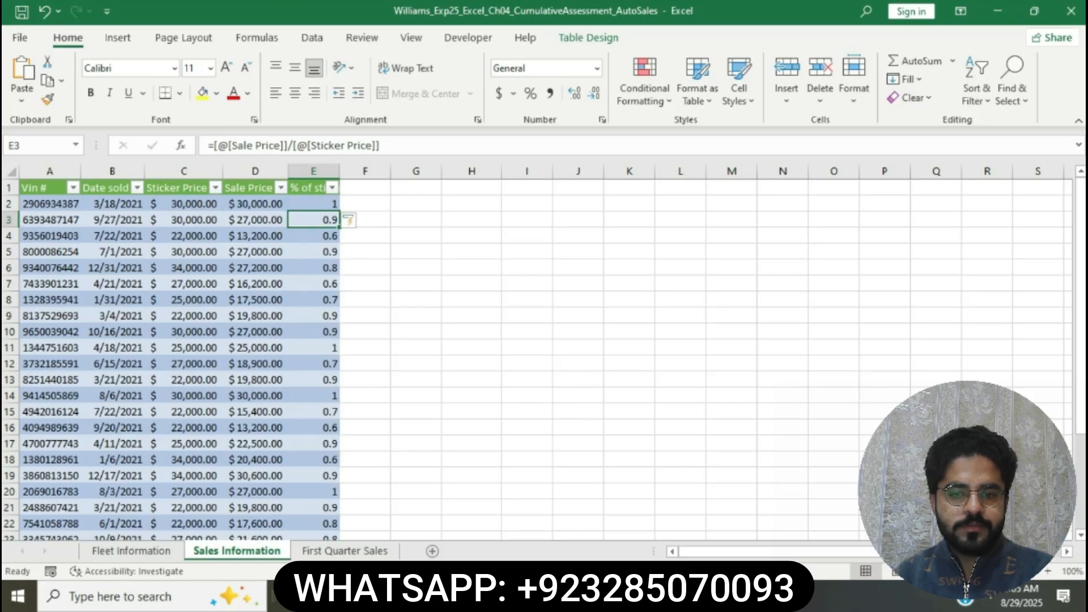
Step: Switch to the Word instructions, highlight instruction 12 in yellow, and select its range reference E2:E30
key("alt+Tab")
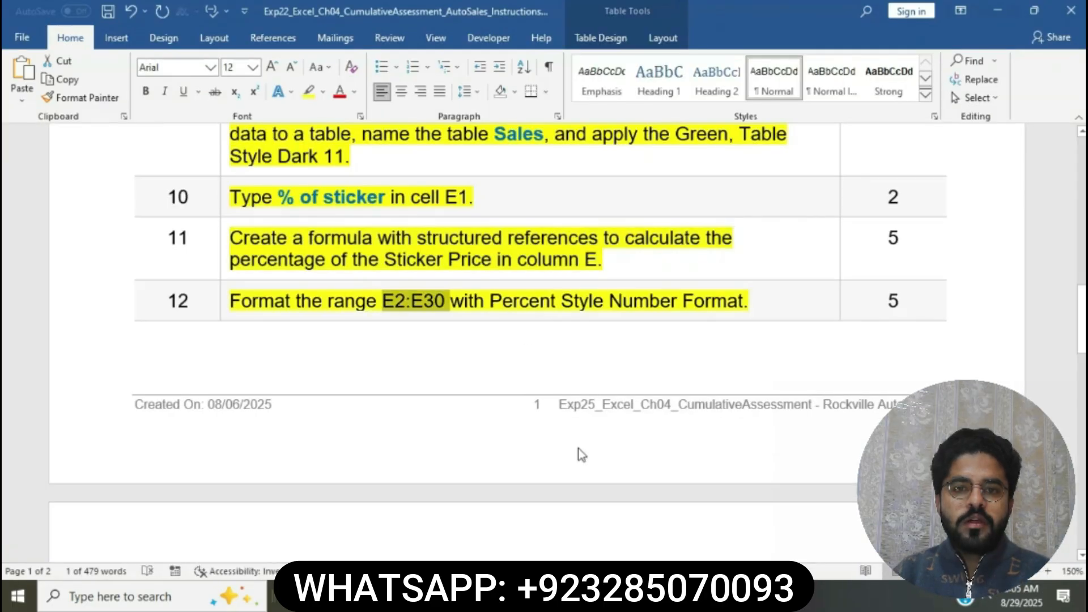